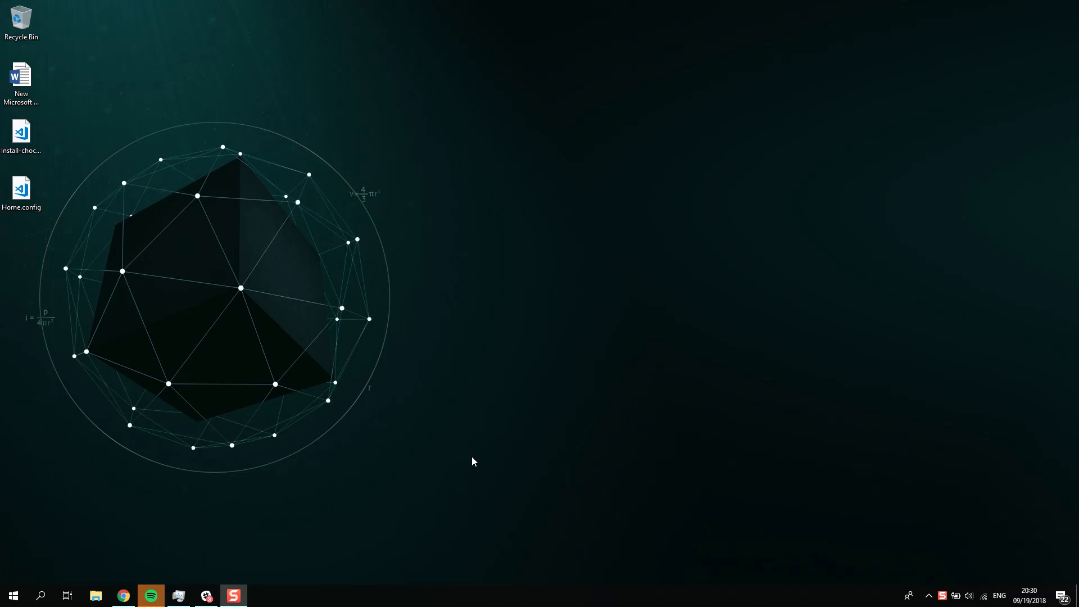
# Step: Open Hyper-V Manager and maximize its window
pyautogui.click(13, 596)
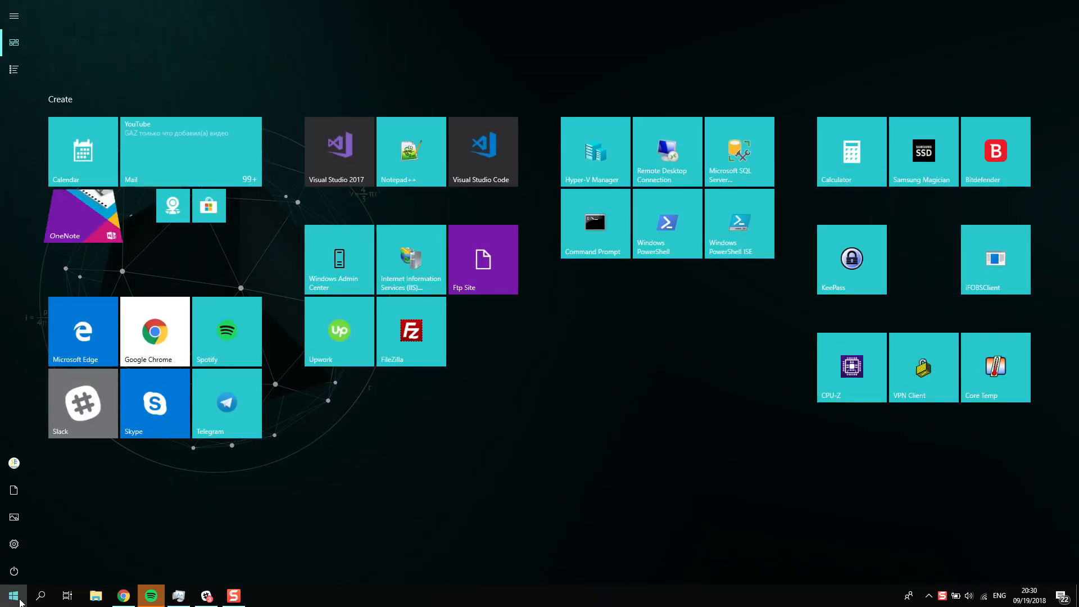
pyautogui.write('hyper')
pyautogui.press('Return')
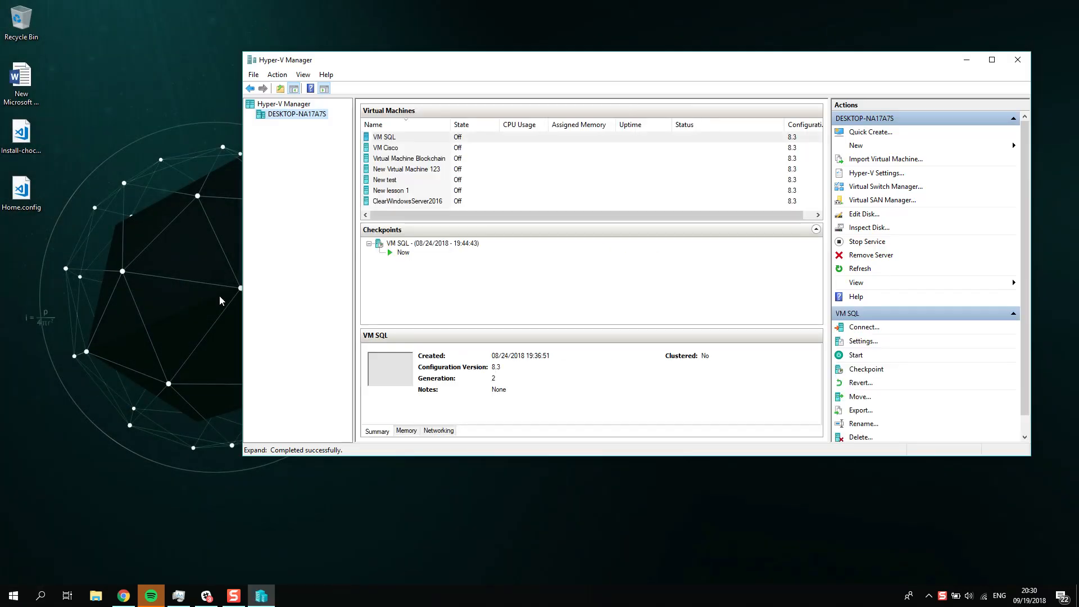
pyautogui.doubleClick(597, 56)
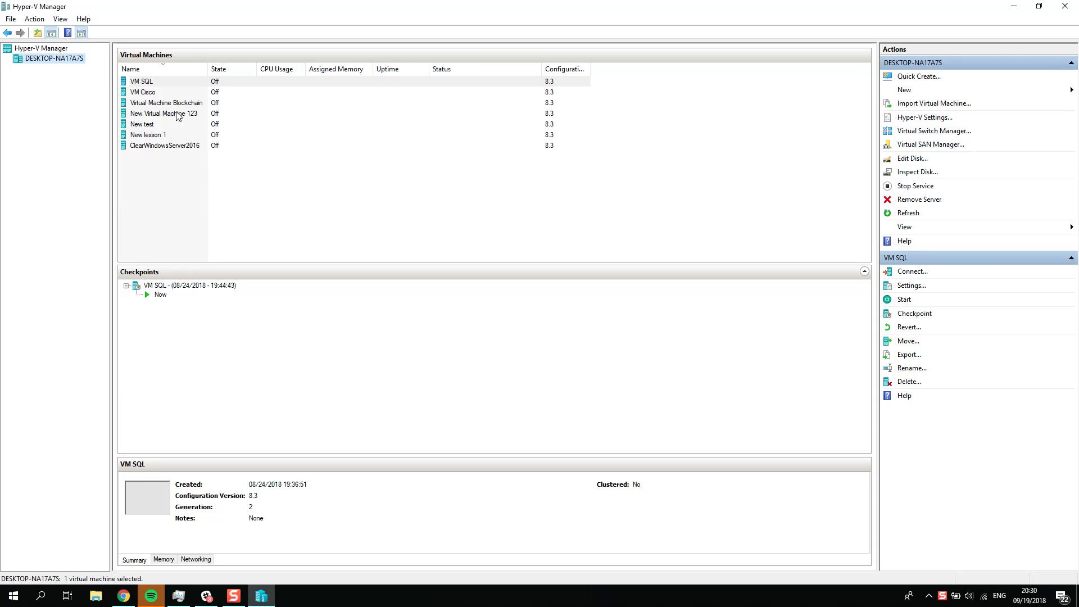
# Step: Connect to the virtual machine "New lesson 1" and start it
pyautogui.click(240, 123)
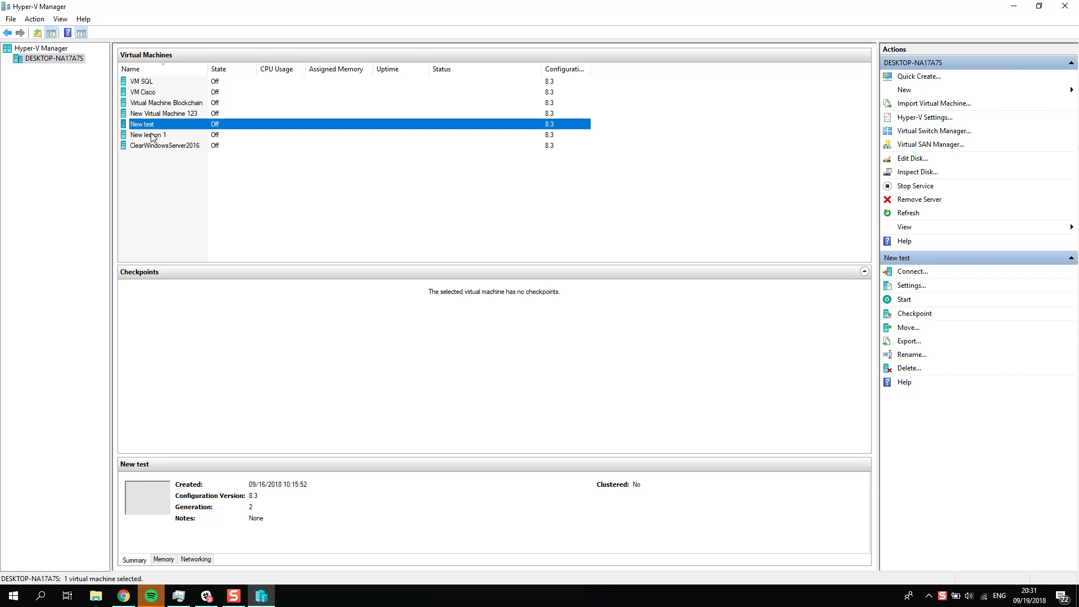
pyautogui.click(152, 137)
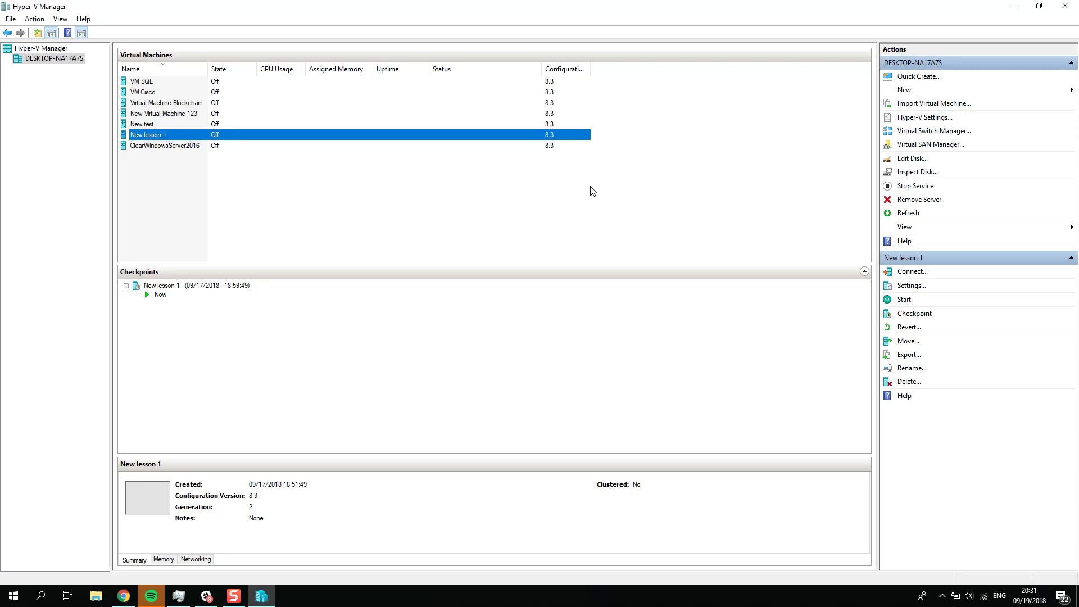
pyautogui.doubleClick(161, 137)
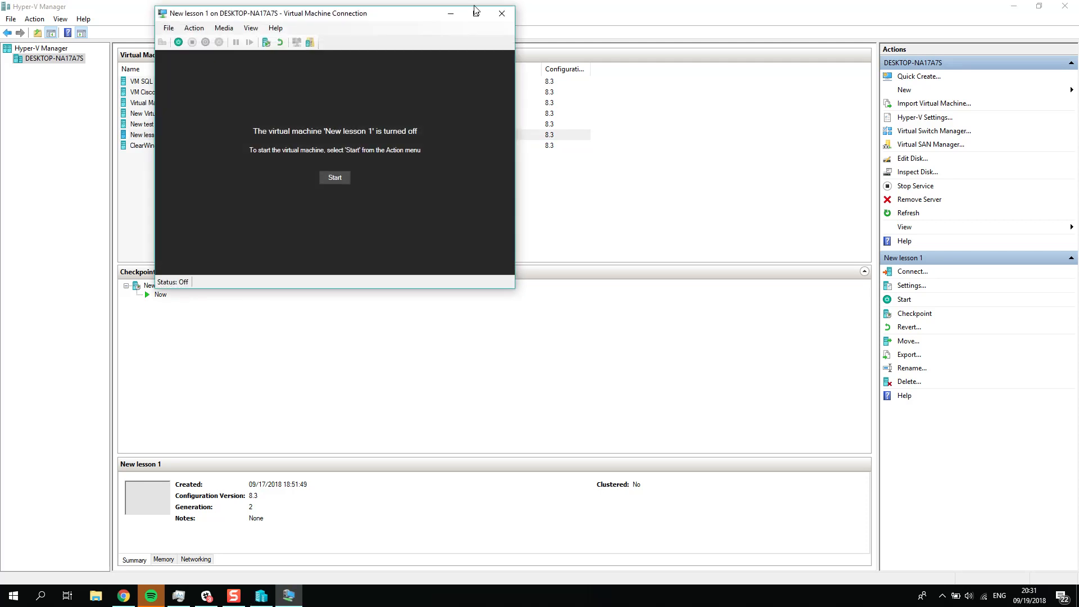
pyautogui.click(329, 180)
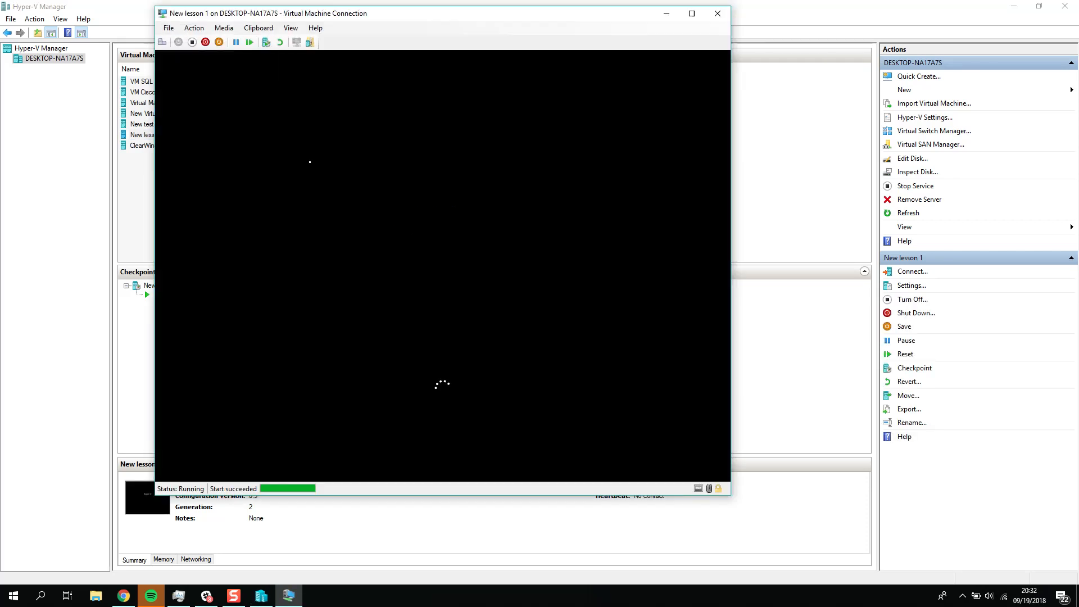
# Step: Sign in to the virtual machine's Administrator account with the account password
pyautogui.click(482, 300)
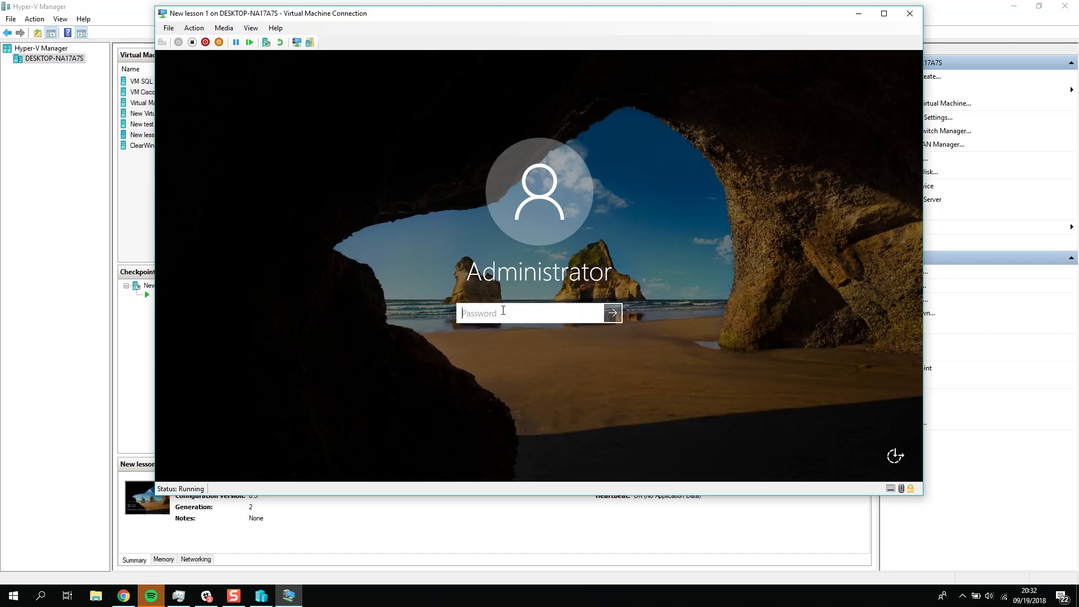
pyautogui.write('********')
pyautogui.press('Return')
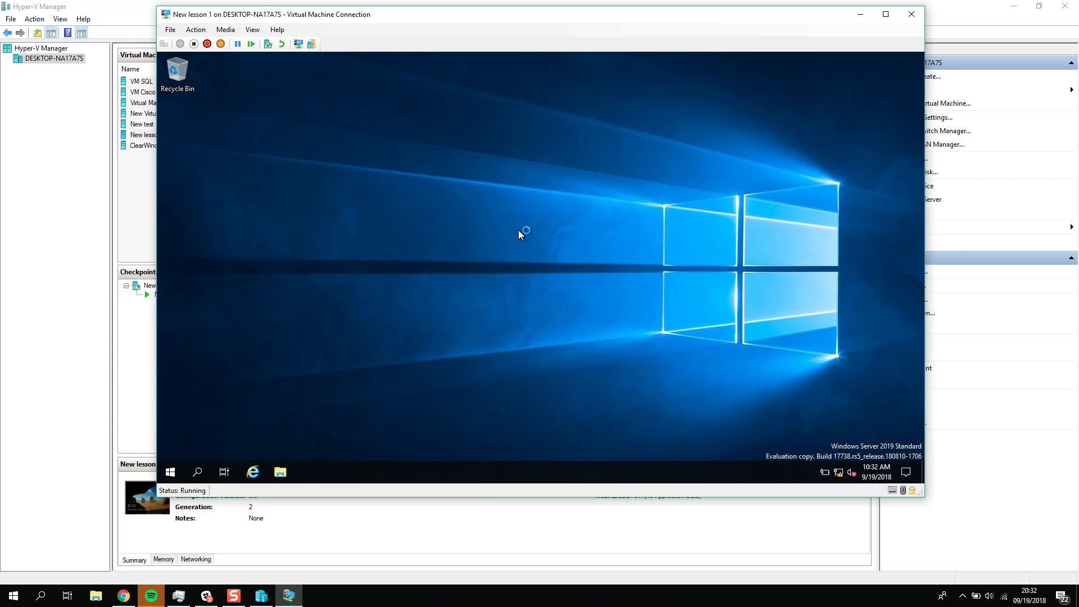
# Step: Open This PC in the virtual machine's File Explorer, closing Internet Explorer, and check the capacity of Local Disk (C:)
pyautogui.click(275, 475)
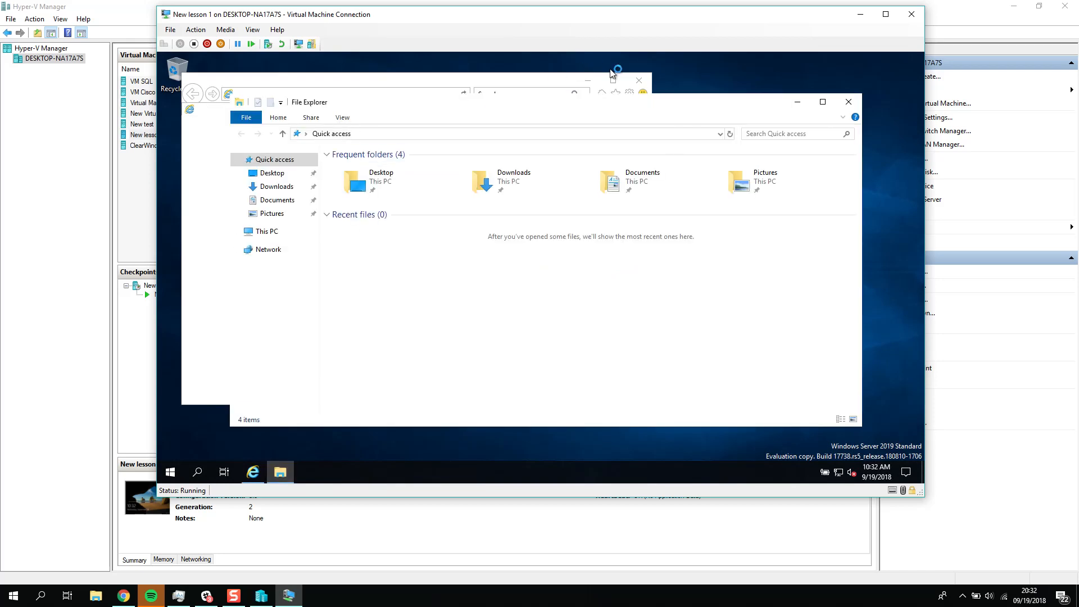
pyautogui.click(576, 144)
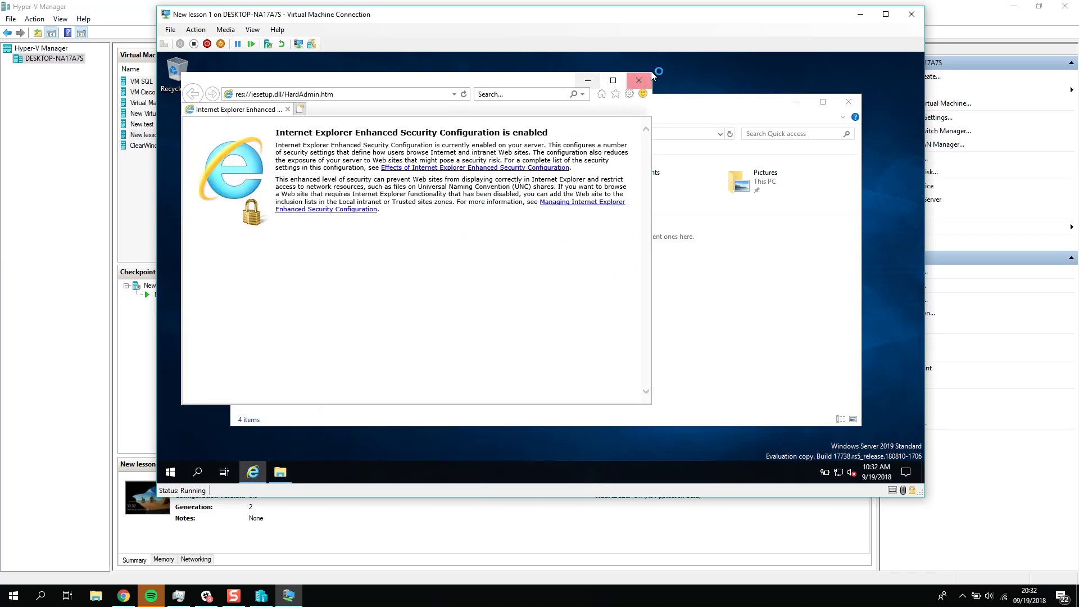
pyautogui.click(643, 81)
pyautogui.click(264, 232)
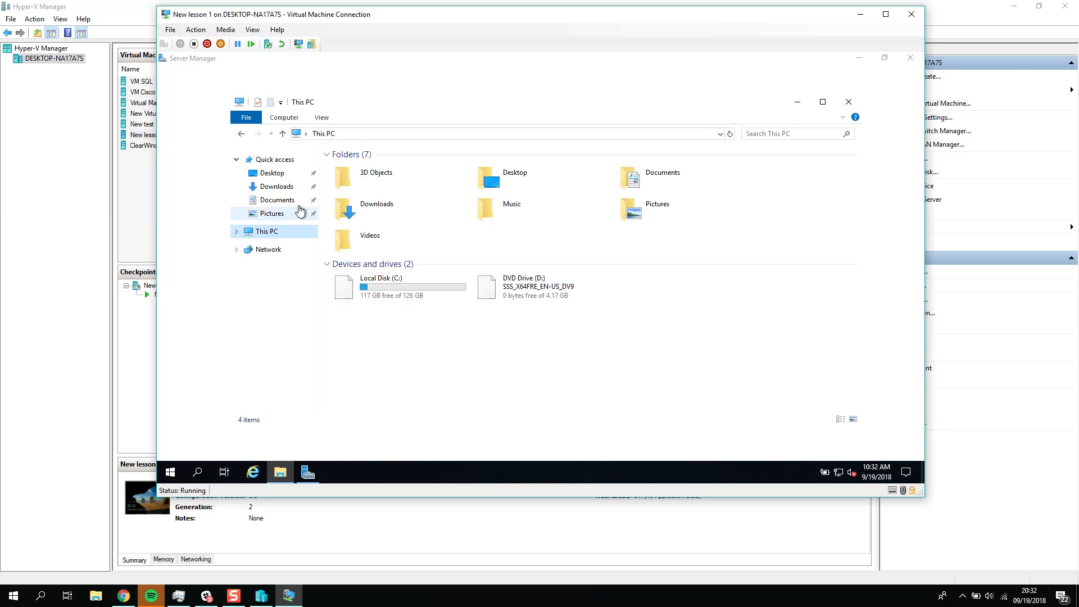
pyautogui.click(419, 298)
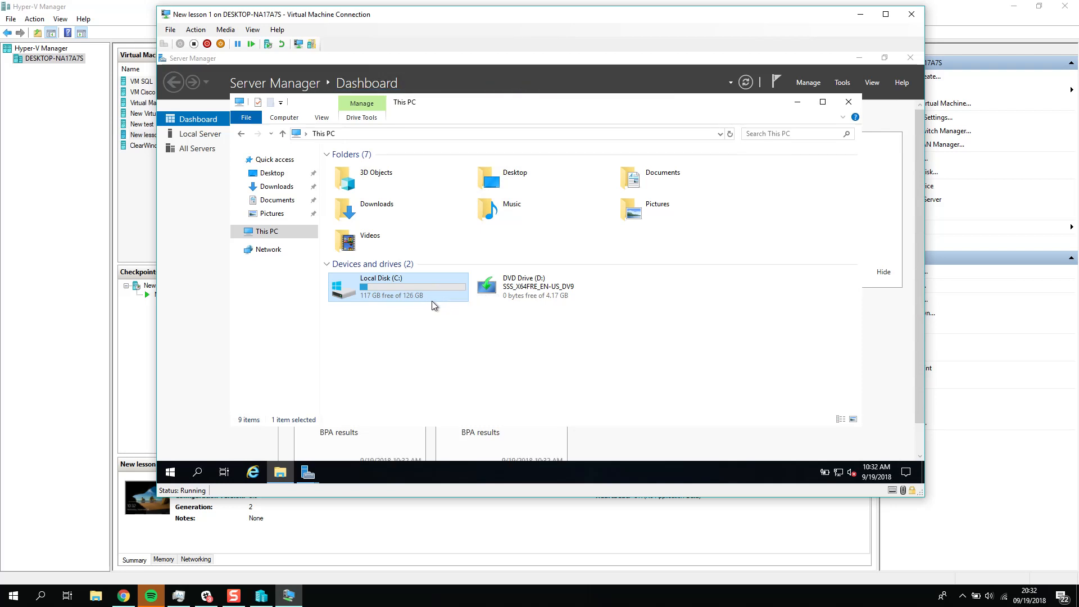
# Step: Return to Hyper-V Manager, browse for a virtual disk to inspect, and compare the file sizes of New lesson 1.vhdx and its .avhdx file
pyautogui.click(985, 412)
pyautogui.click(664, 255)
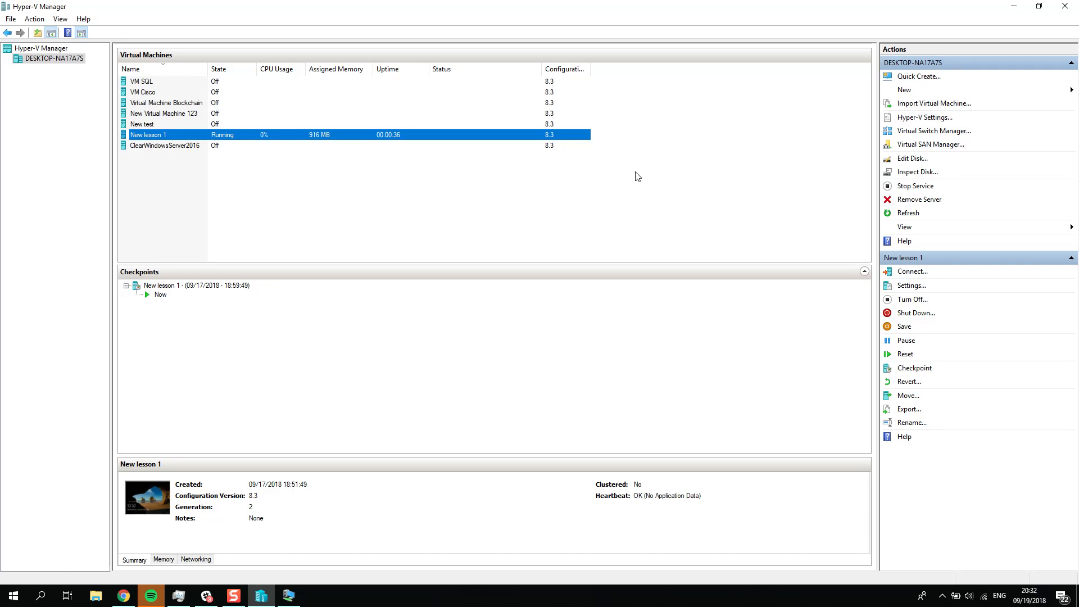
pyautogui.click(922, 171)
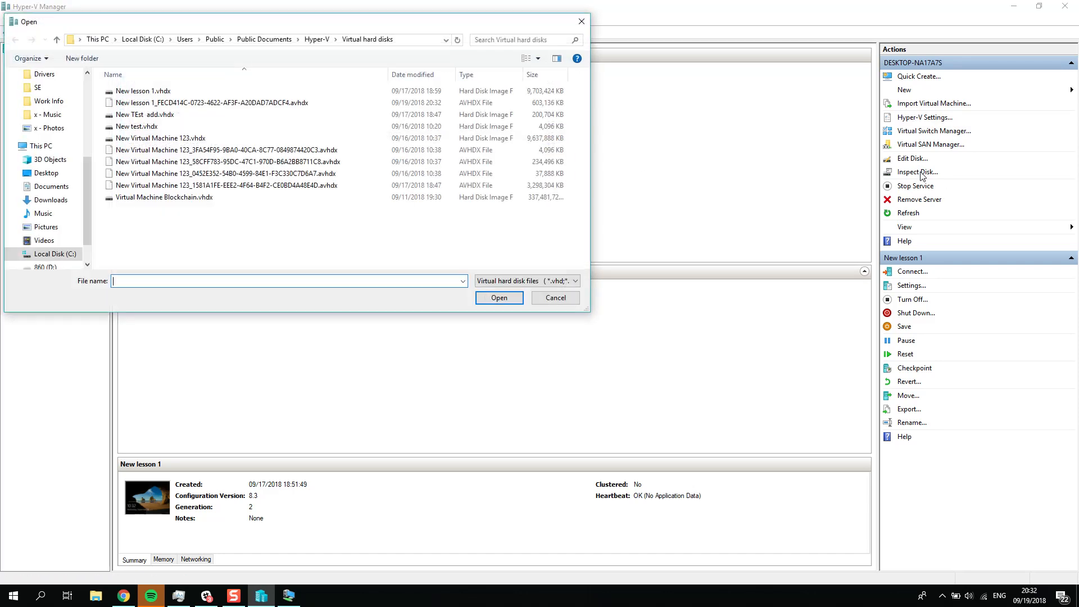
pyautogui.click(121, 91)
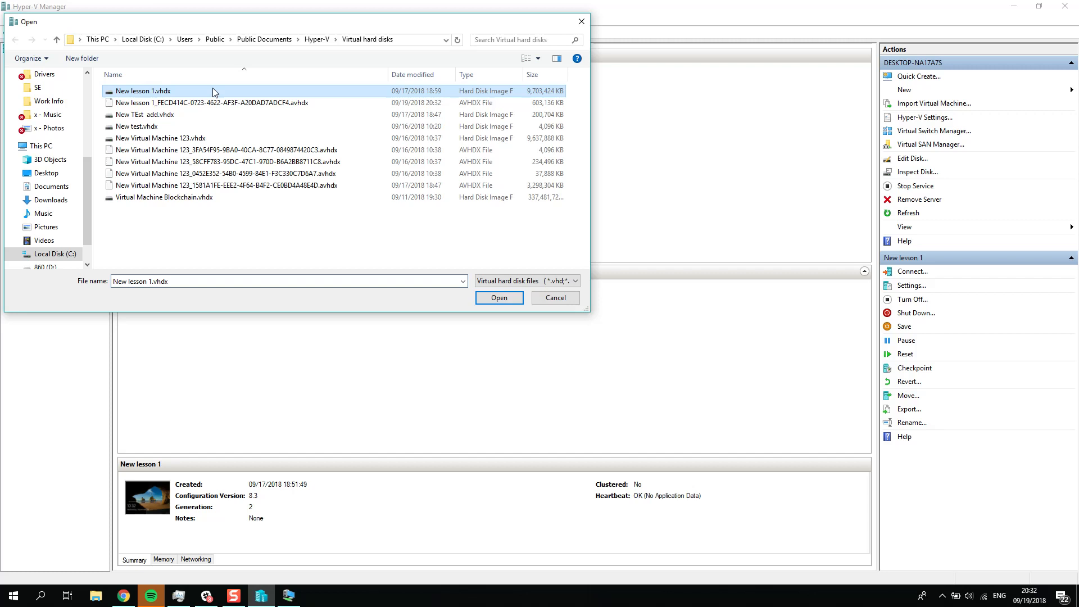
pyautogui.click(559, 103)
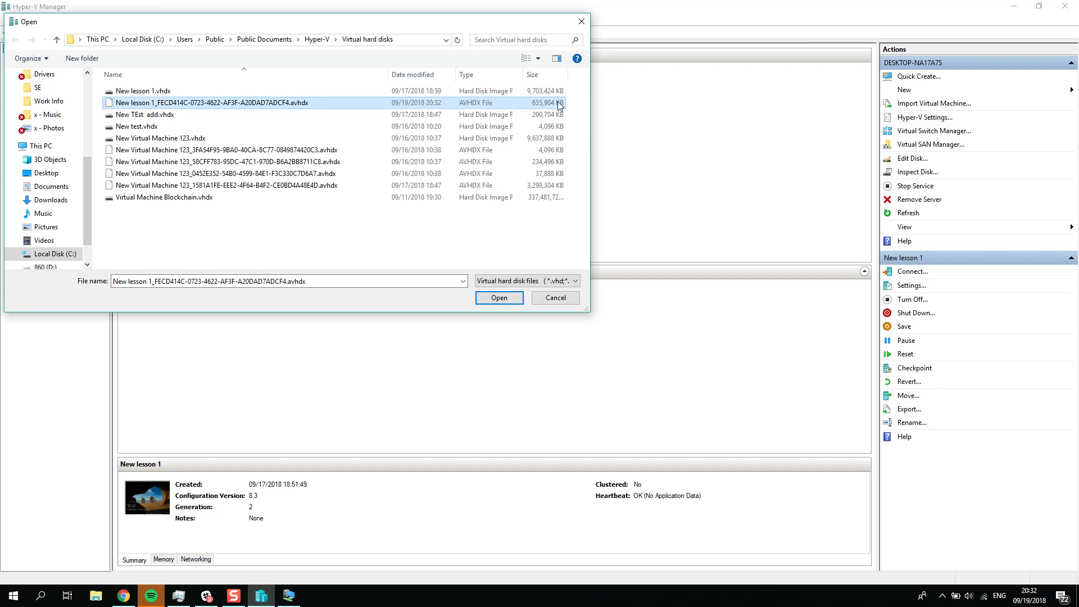
pyautogui.moveTo(332, 23); pyautogui.dragTo(676, 134)
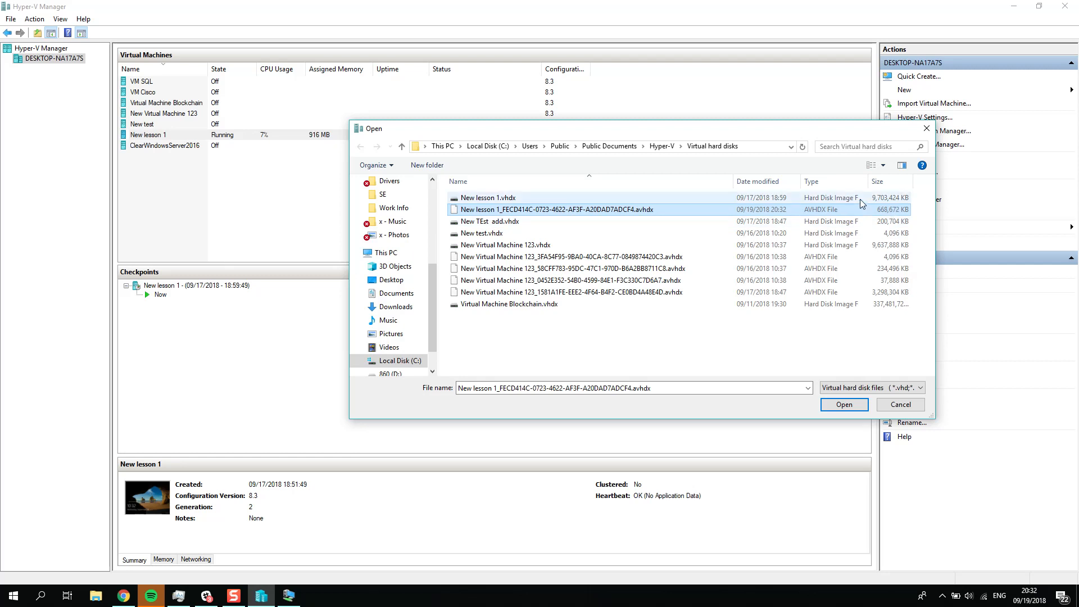
pyautogui.click(890, 199)
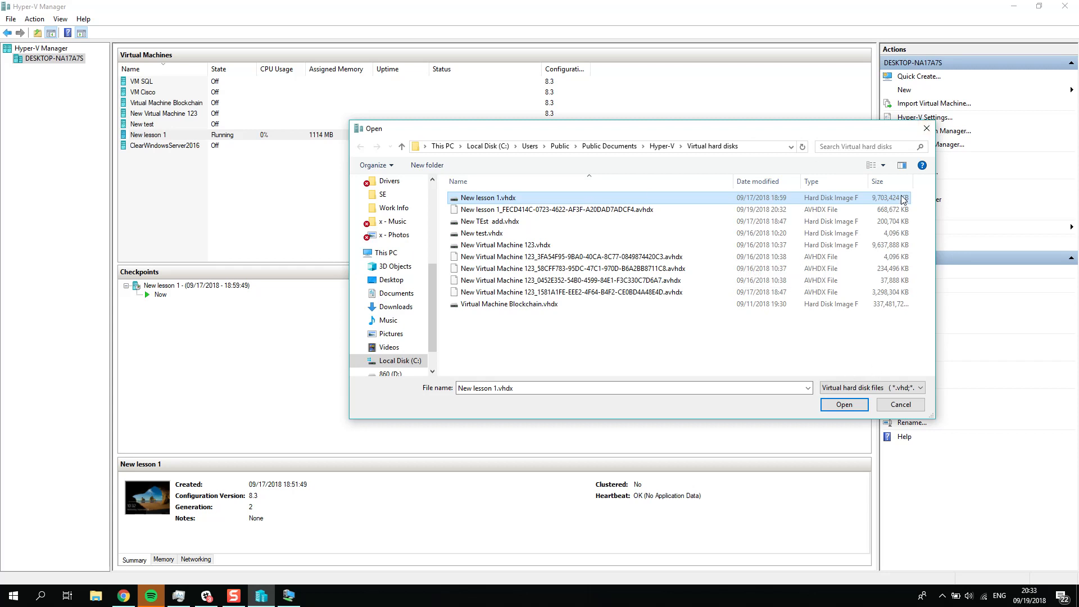
# Step: Inspect New lesson 1.vhdx for its current file size and maximum disk size, and close its properties
pyautogui.doubleClick(589, 198)
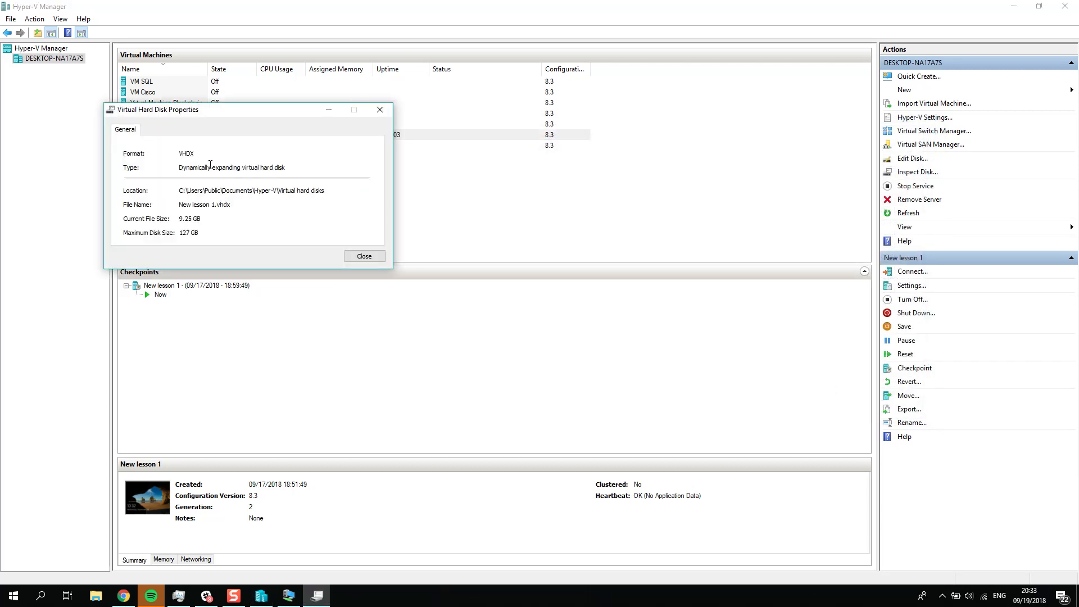
pyautogui.moveTo(210, 232); pyautogui.dragTo(141, 234)
pyautogui.moveTo(206, 219); pyautogui.dragTo(172, 222)
pyautogui.click(380, 110)
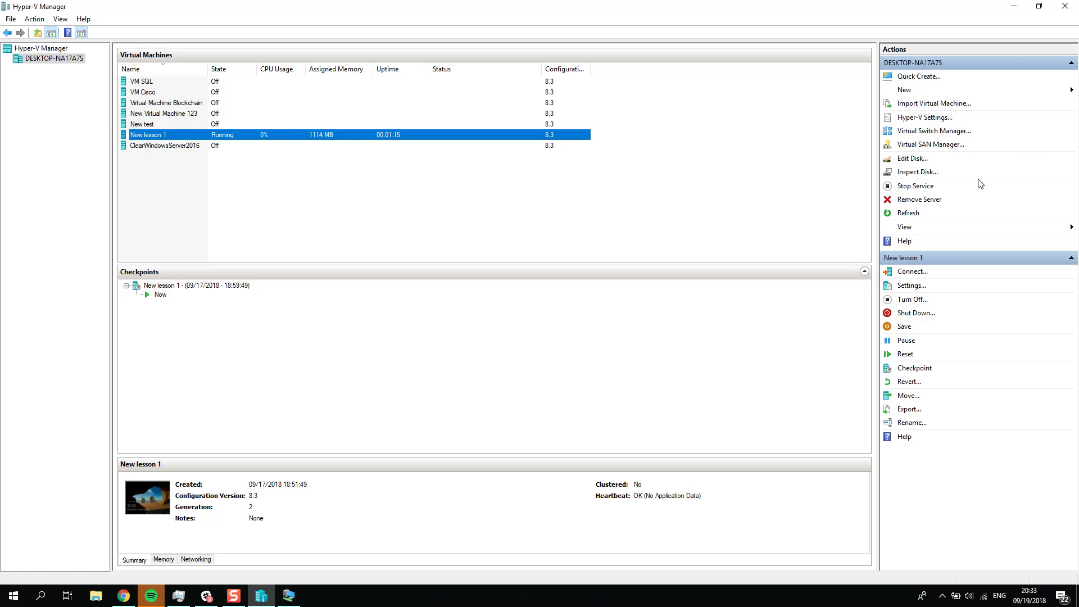
# Step: Start the Edit Virtual Hard Disk Wizard and select New lesson 1.vhdx as the disk to edit
pyautogui.click(913, 159)
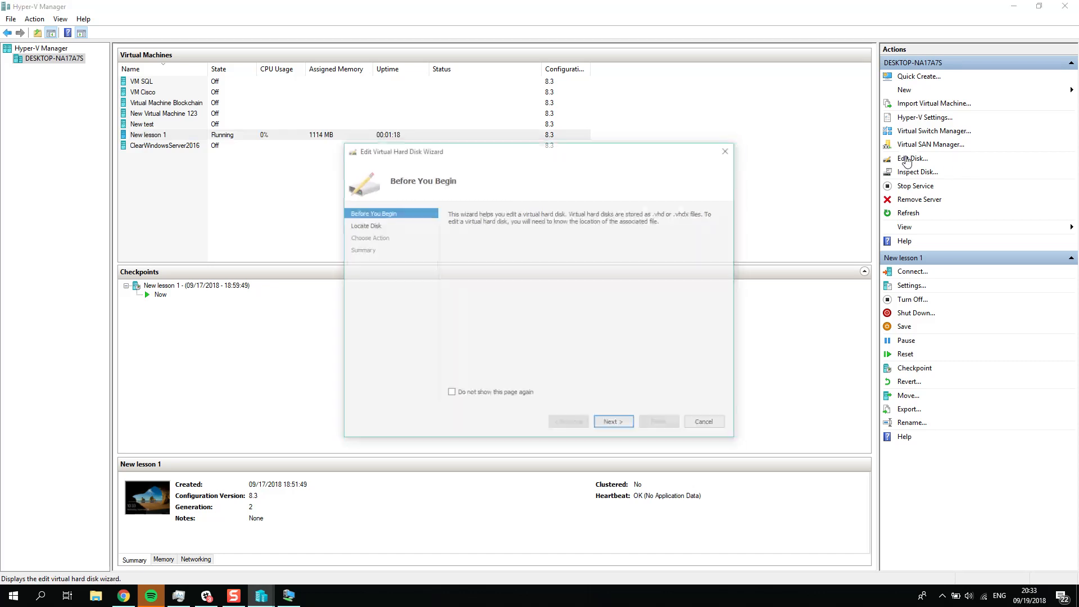
pyautogui.click(615, 424)
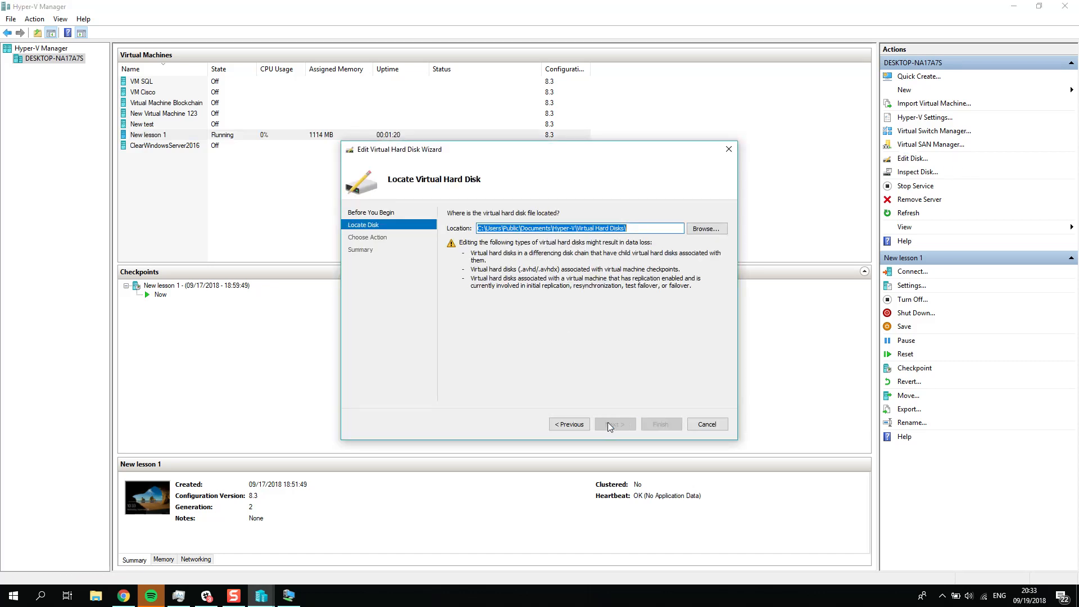
pyautogui.click(707, 229)
pyautogui.click(618, 236)
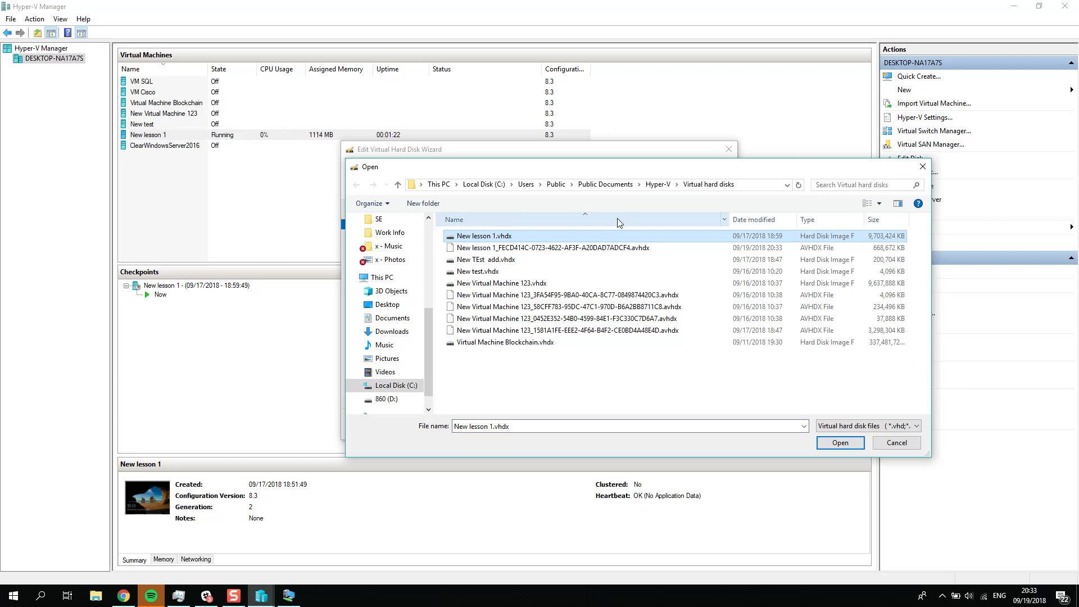
pyautogui.click(840, 444)
pyautogui.click(617, 425)
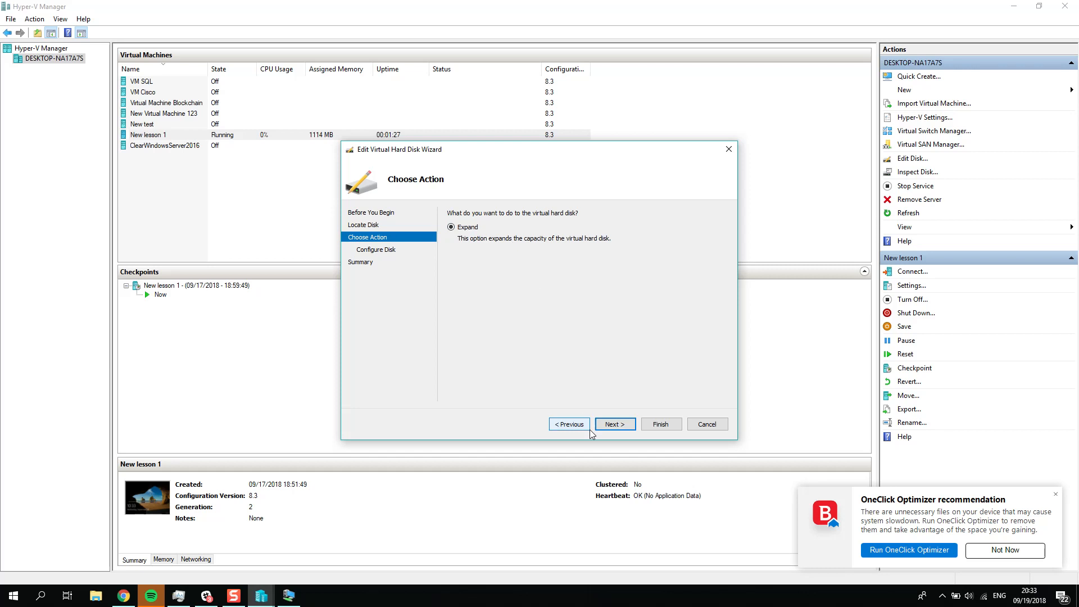
# Step: Try to expand the New lesson 1.vhdx virtual hard disk to 150 GB, and leave the wizard
pyautogui.click(613, 426)
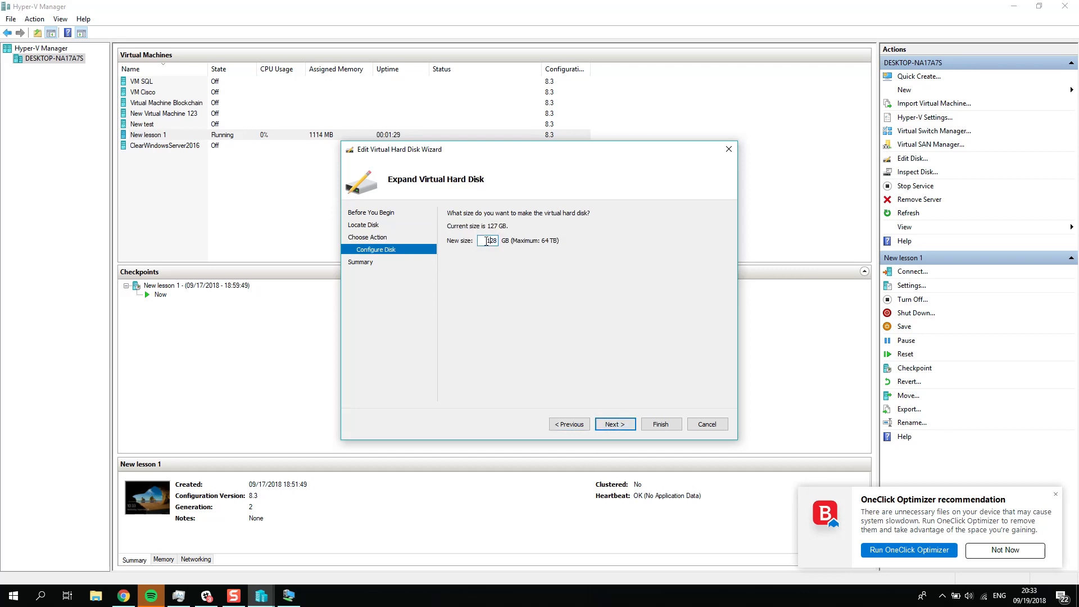
pyautogui.write('150')
pyautogui.click(618, 424)
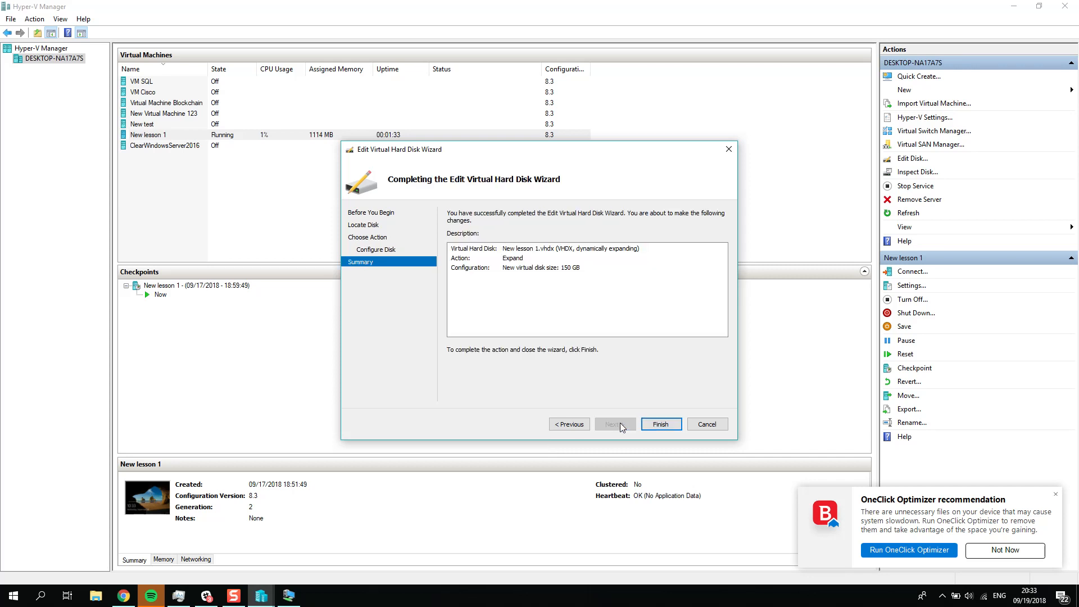
pyautogui.click(648, 424)
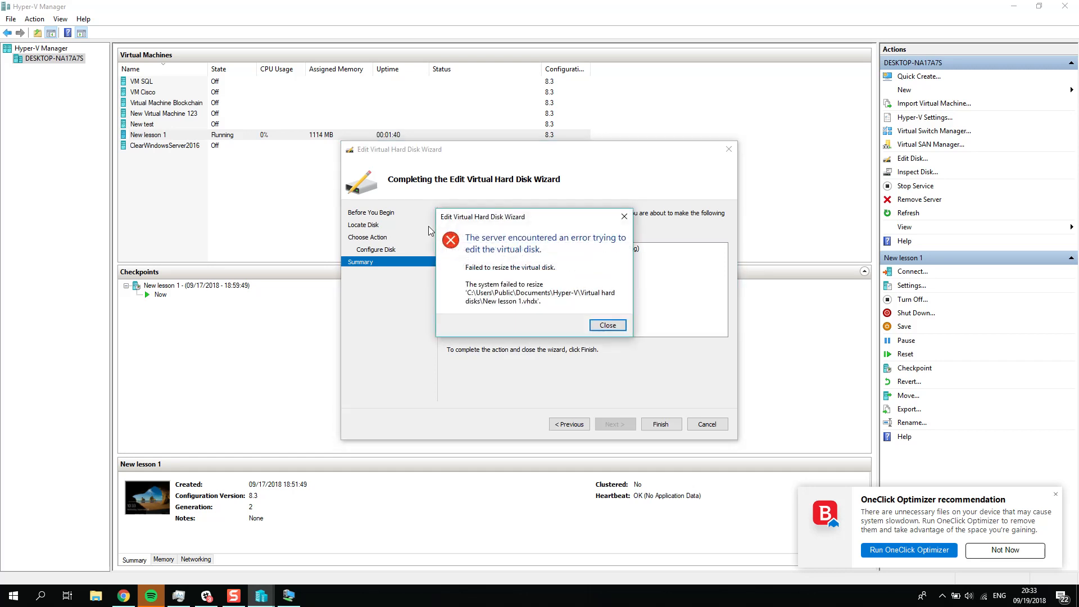
pyautogui.click(622, 327)
pyautogui.click(729, 148)
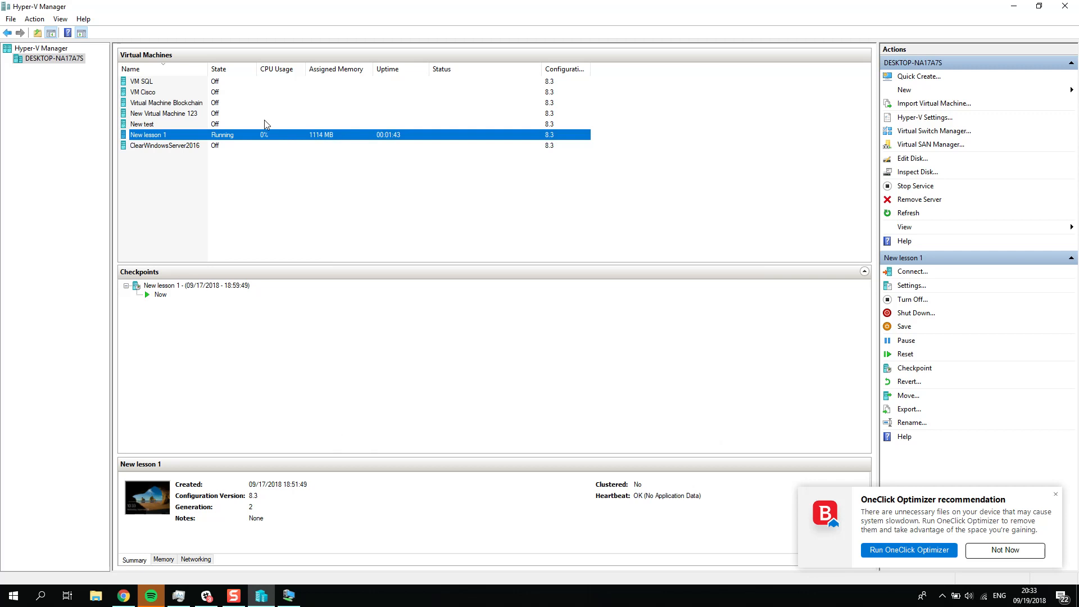
pyautogui.rightClick(236, 136)
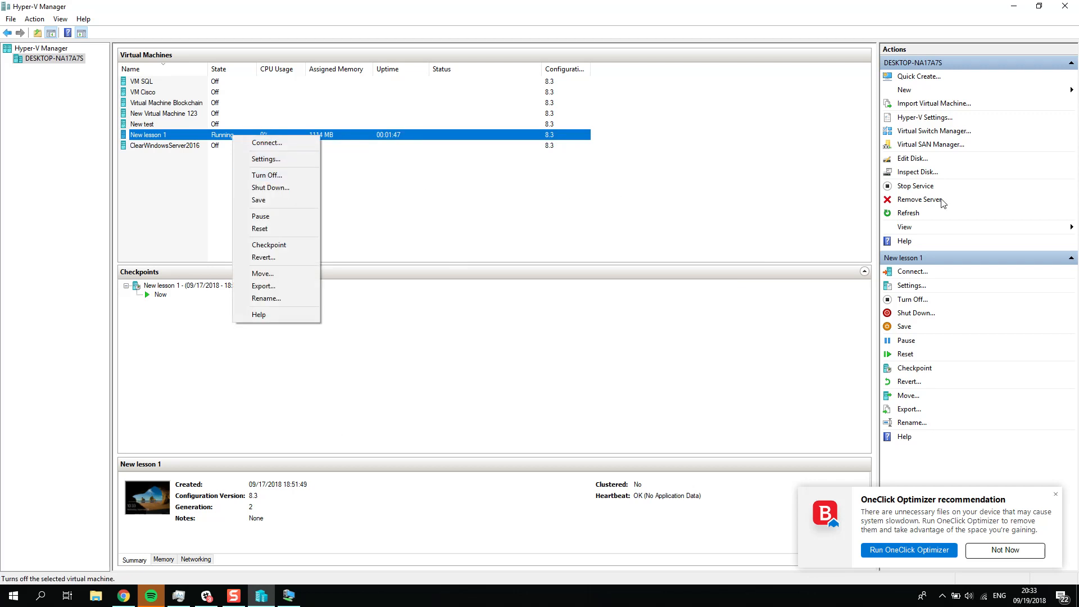
pyautogui.click(621, 200)
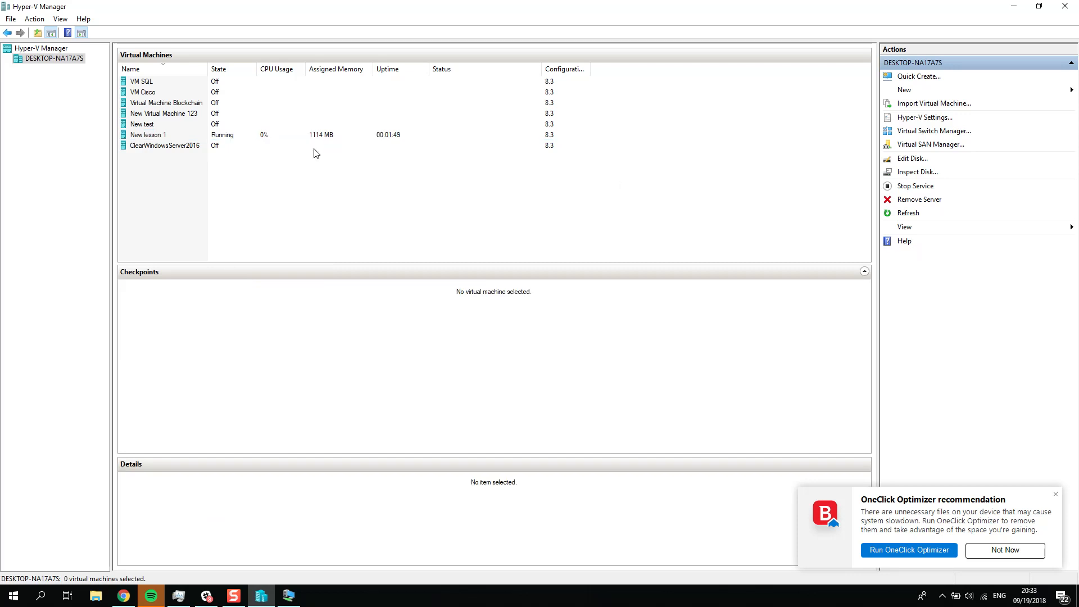
pyautogui.click(242, 137)
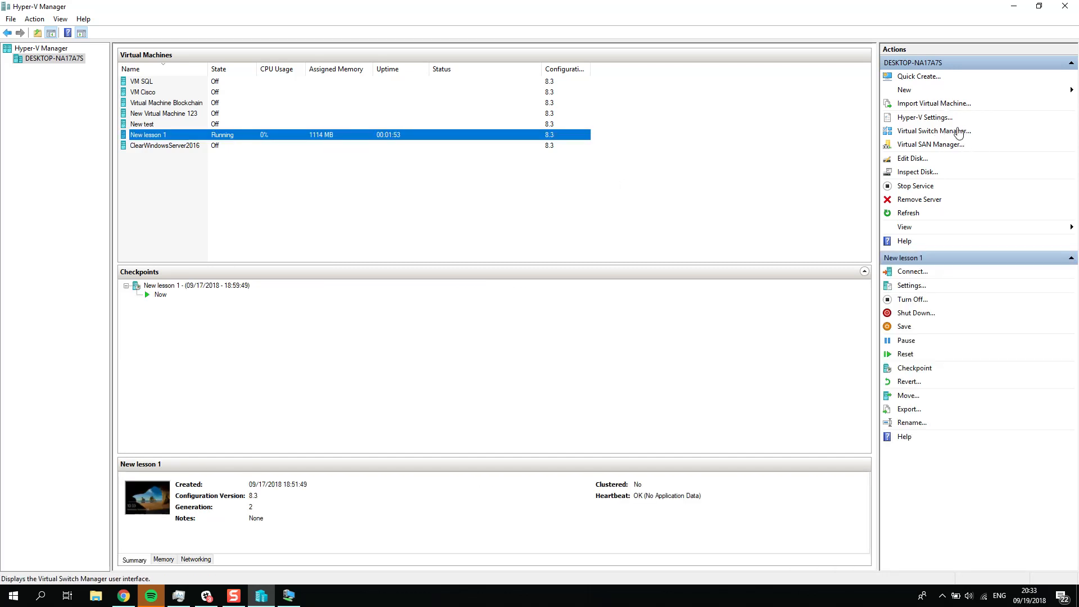
# Step: Start creating a new virtual hard disk with the VHDX format and the dynamically expanding type
pyautogui.click(904, 90)
pyautogui.click(1017, 101)
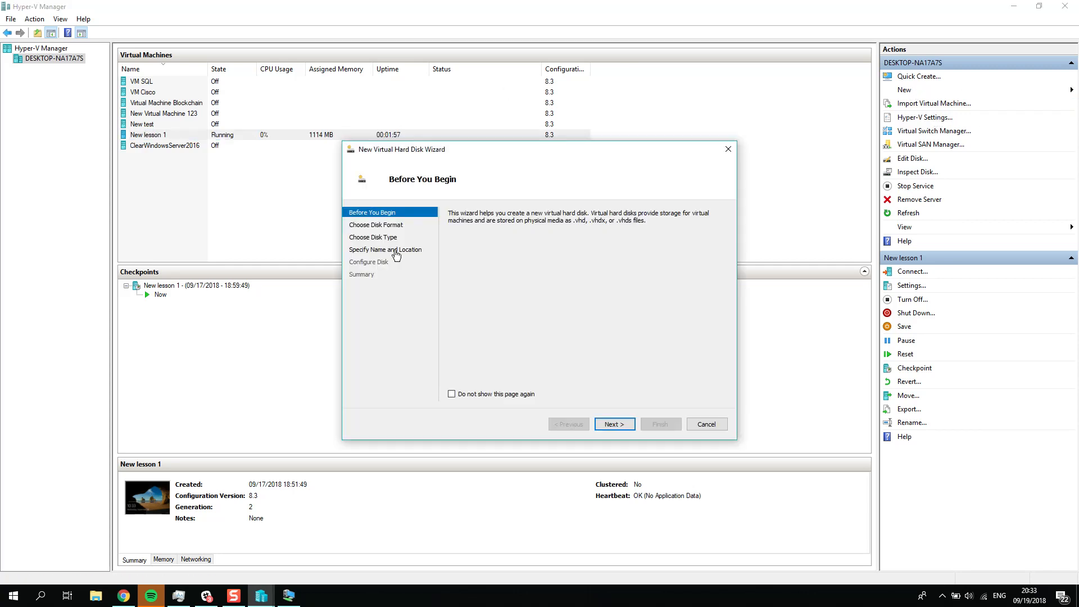
pyautogui.click(604, 424)
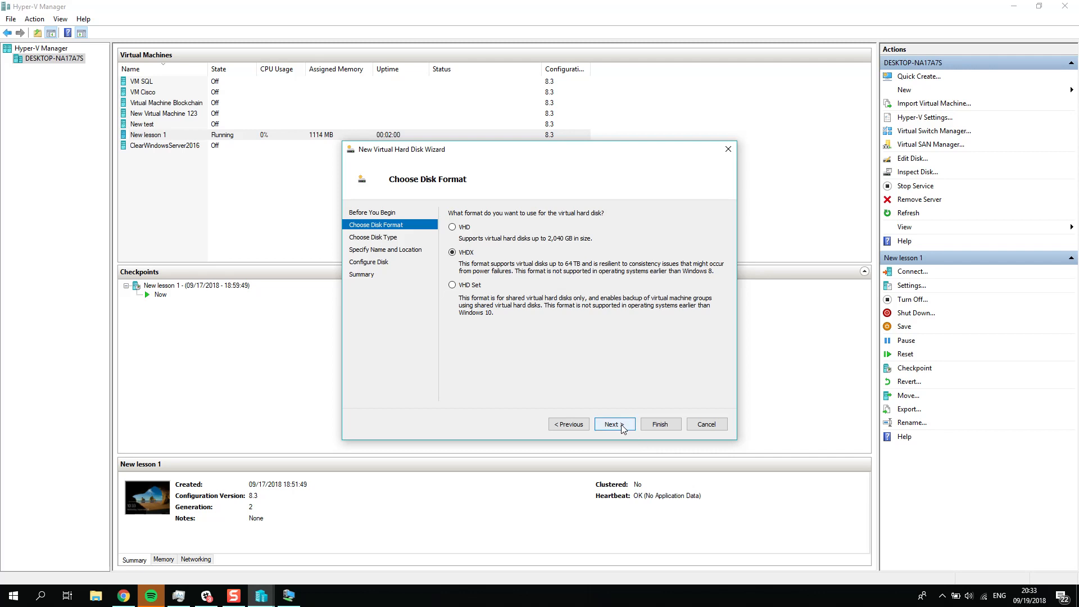
pyautogui.click(621, 425)
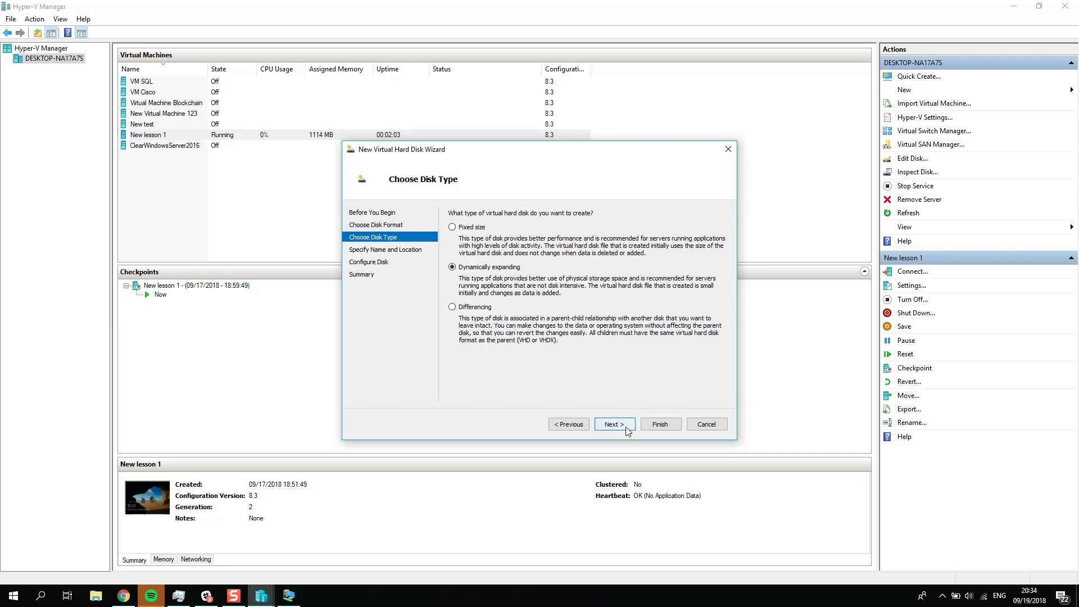
pyautogui.click(626, 428)
# Step: Name the new virtual hard disk lesson2.vhdx and keep the default Virtual Hard Disks location
pyautogui.click(563, 227)
pyautogui.moveTo(534, 227); pyautogui.dragTo(410, 220)
pyautogui.press('BackSpace')
pyautogui.press('Delete')
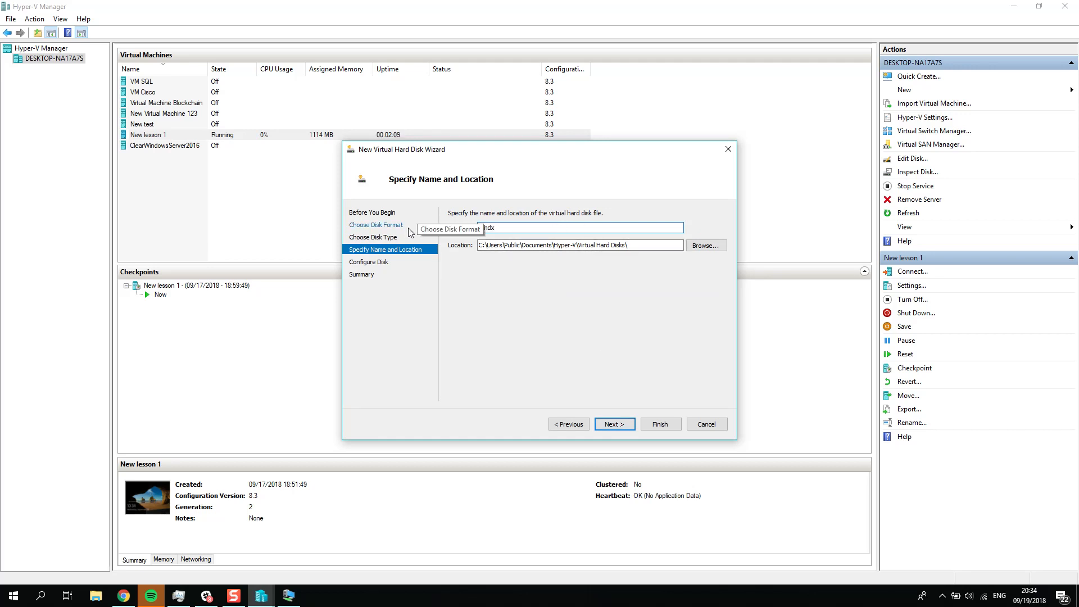
pyautogui.write('sson2')
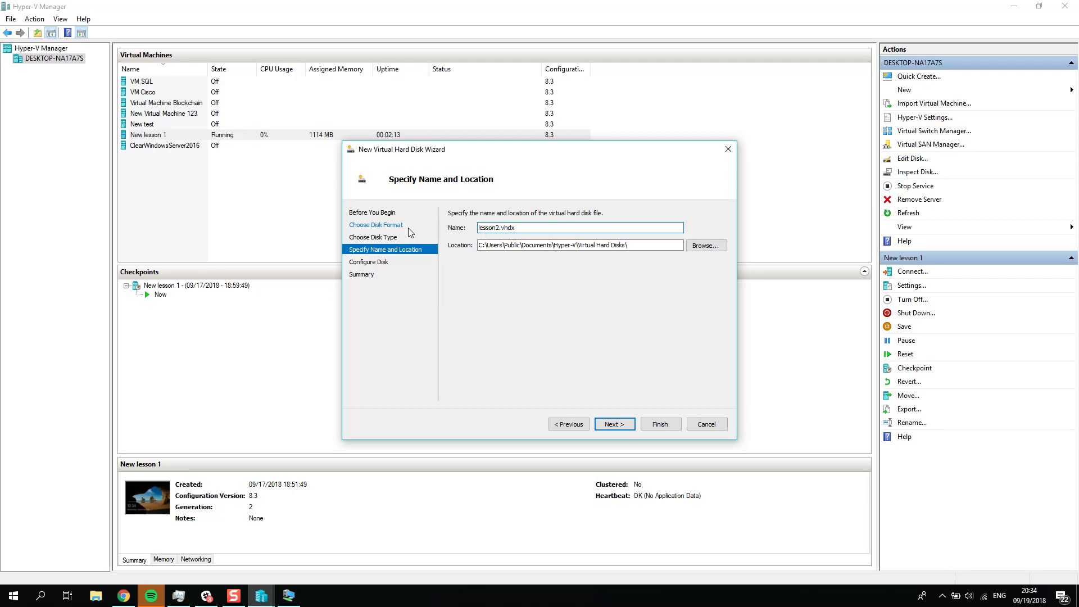
pyautogui.click(614, 425)
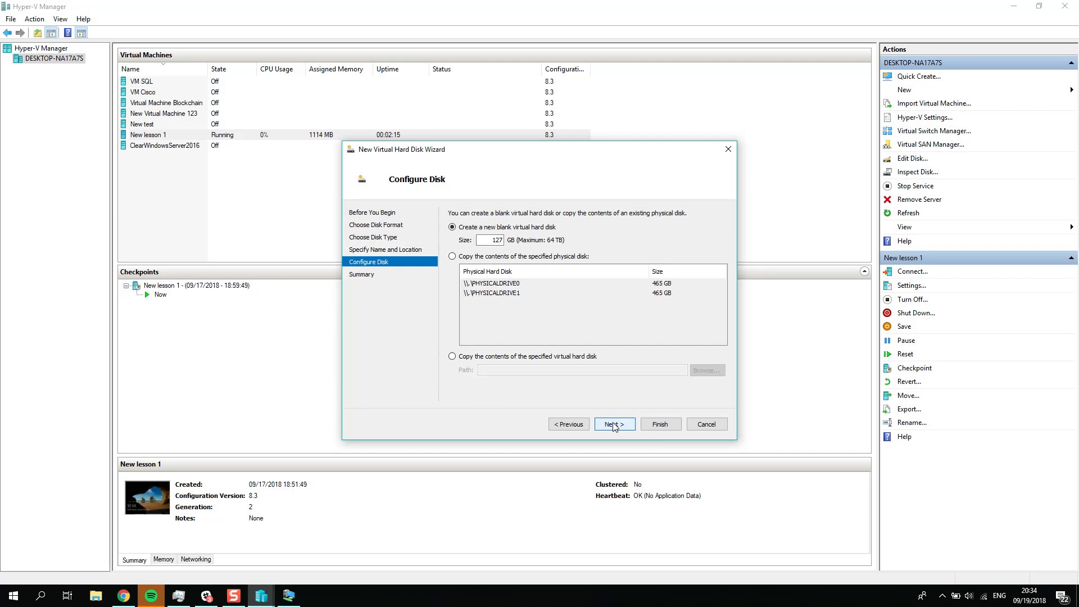
# Step: Set the new blank virtual hard disk's size to 5 GB and finish creating it
pyautogui.doubleClick(497, 240)
pyautogui.press('BackSpace')
pyautogui.write('5')
pyautogui.click(612, 425)
pyautogui.click(660, 425)
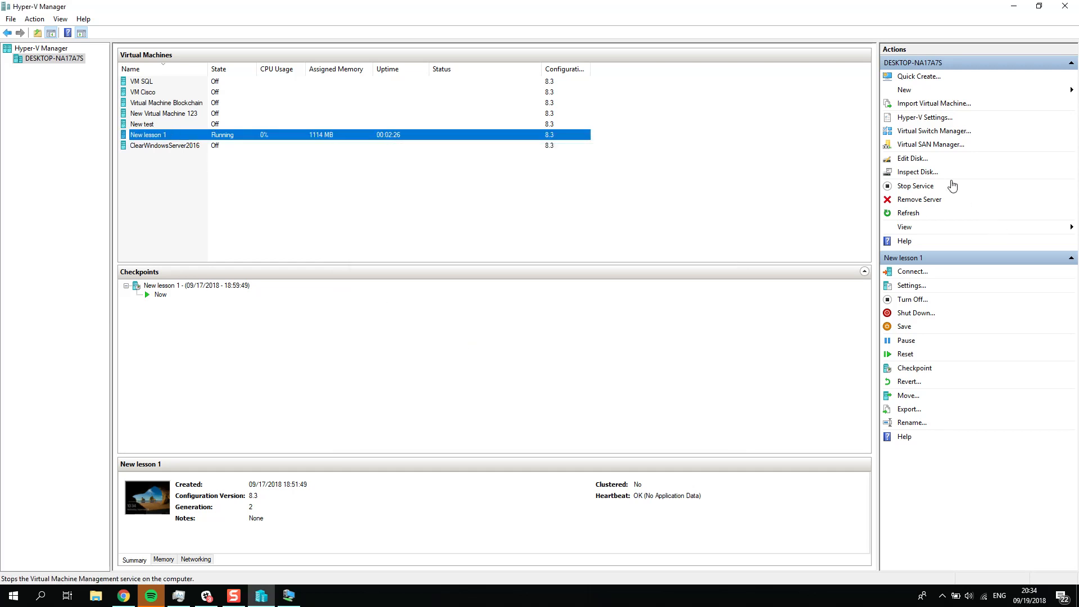
pyautogui.click(906, 291)
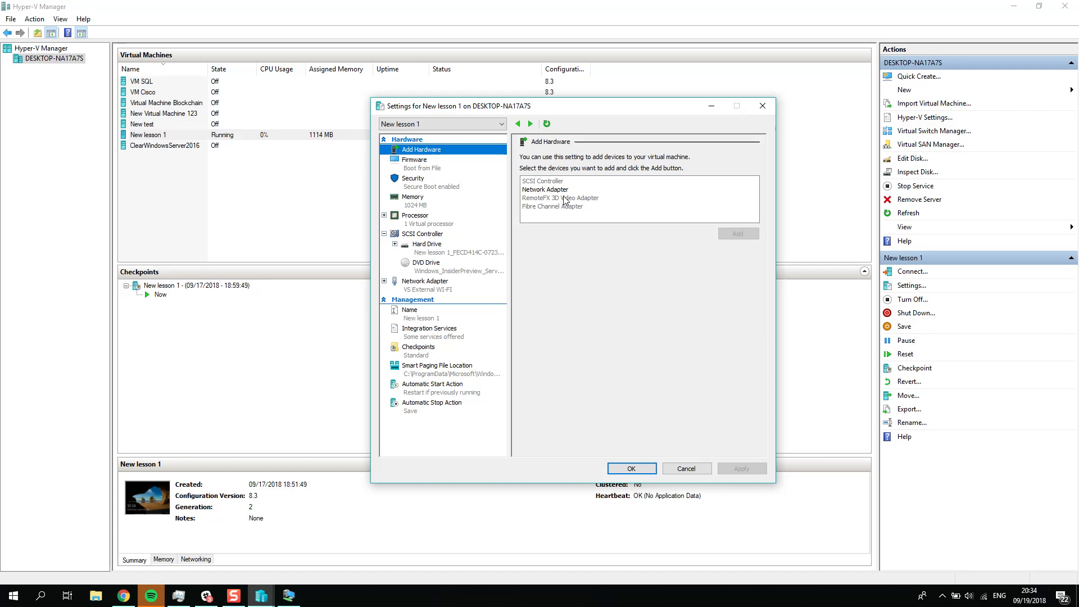
pyautogui.click(422, 244)
pyautogui.click(763, 106)
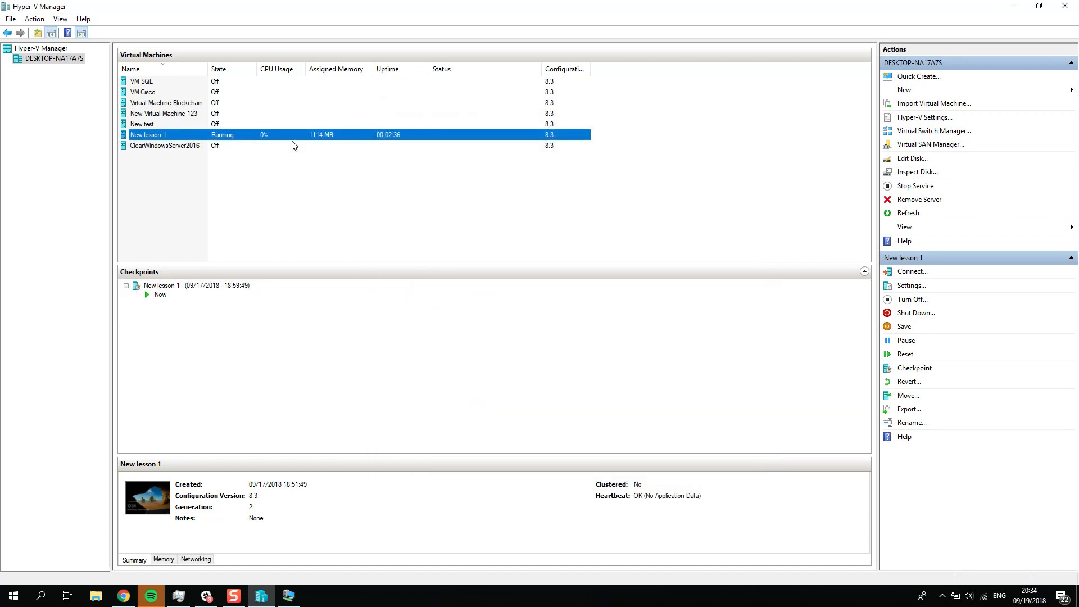
# Step: Turn off the New lesson 1 virtual machine and add a second SCSI controller with a hard drive in its settings
pyautogui.rightClick(184, 135)
pyautogui.click(220, 177)
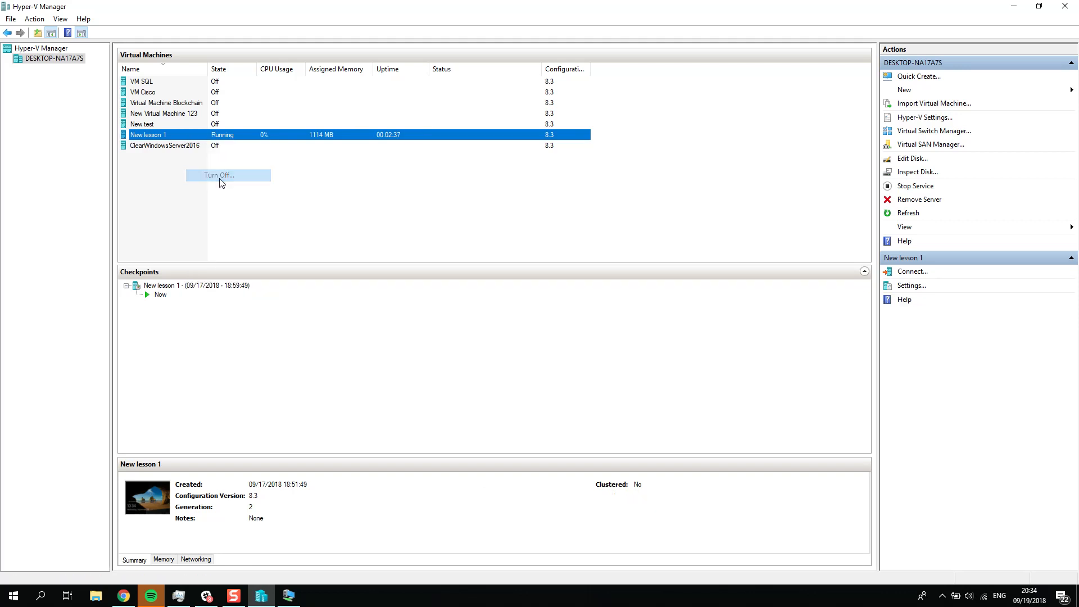
pyautogui.click(912, 285)
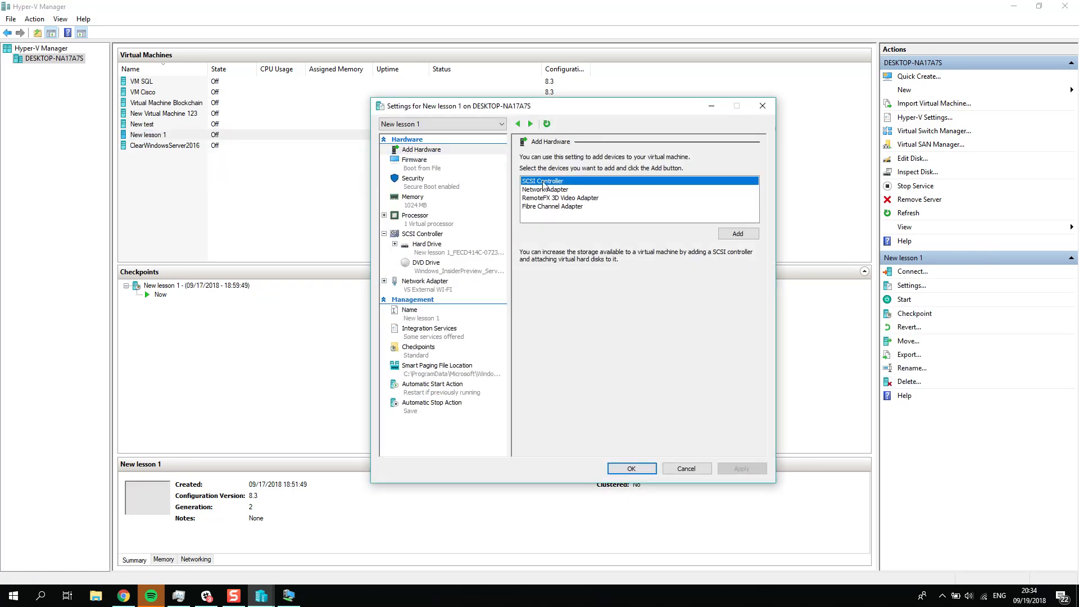
pyautogui.click(738, 233)
pyautogui.click(537, 197)
pyautogui.click(537, 189)
pyautogui.click(738, 241)
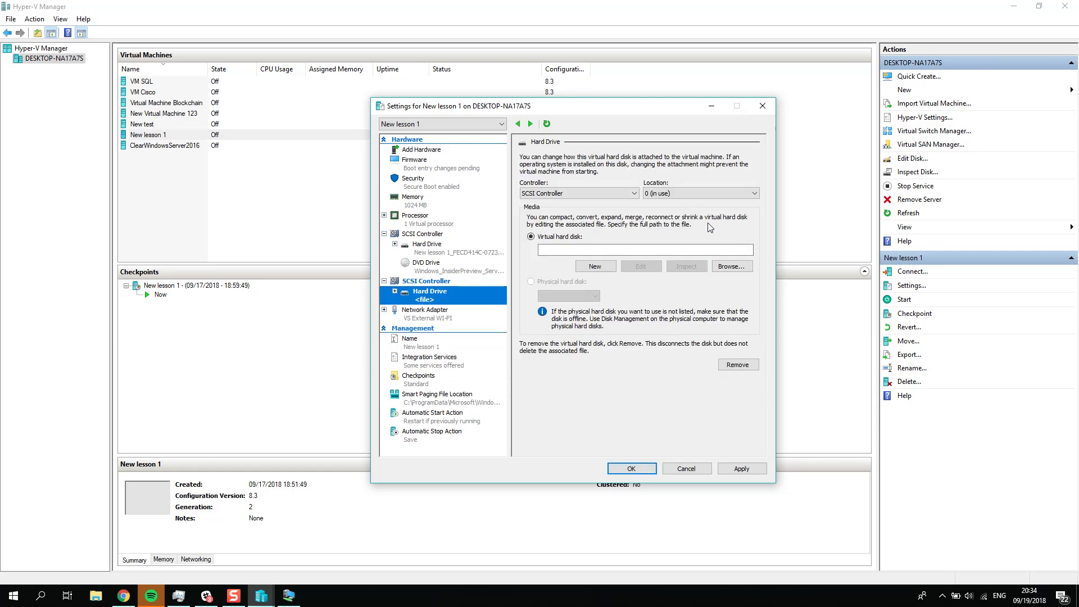
# Step: Set the new hard drive's location to 1, attach lesson2.vhdx as its virtual hard disk, and save the settings
pyautogui.click(696, 195)
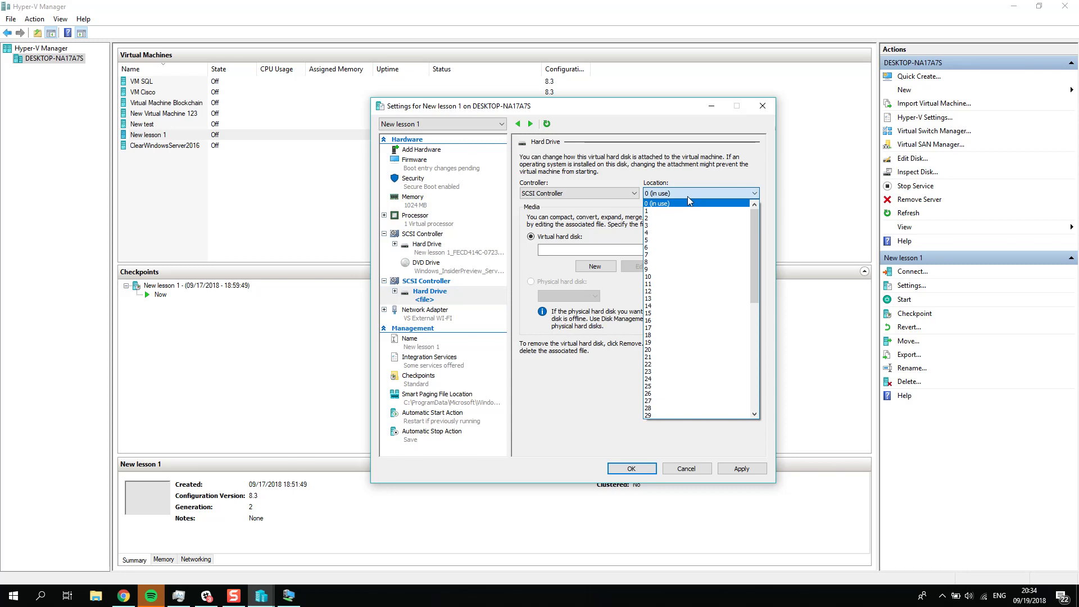
pyautogui.moveTo(753, 214)
pyautogui.mouseDown()
pyautogui.moveTo(774, 342)
pyautogui.moveTo(766, 211)
pyautogui.mouseUp()
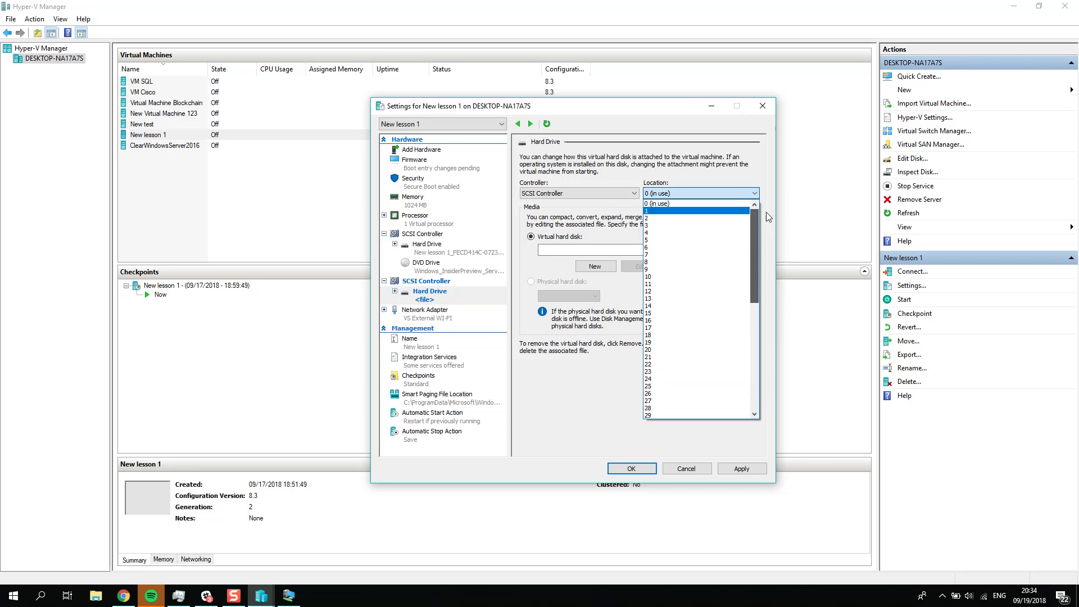
pyautogui.click(656, 211)
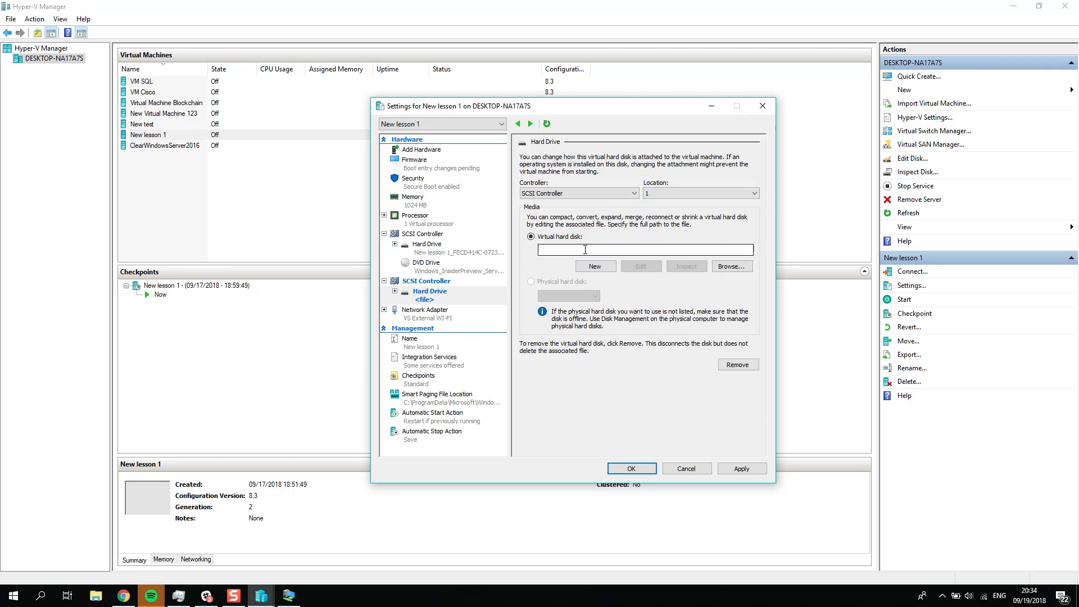
pyautogui.click(730, 266)
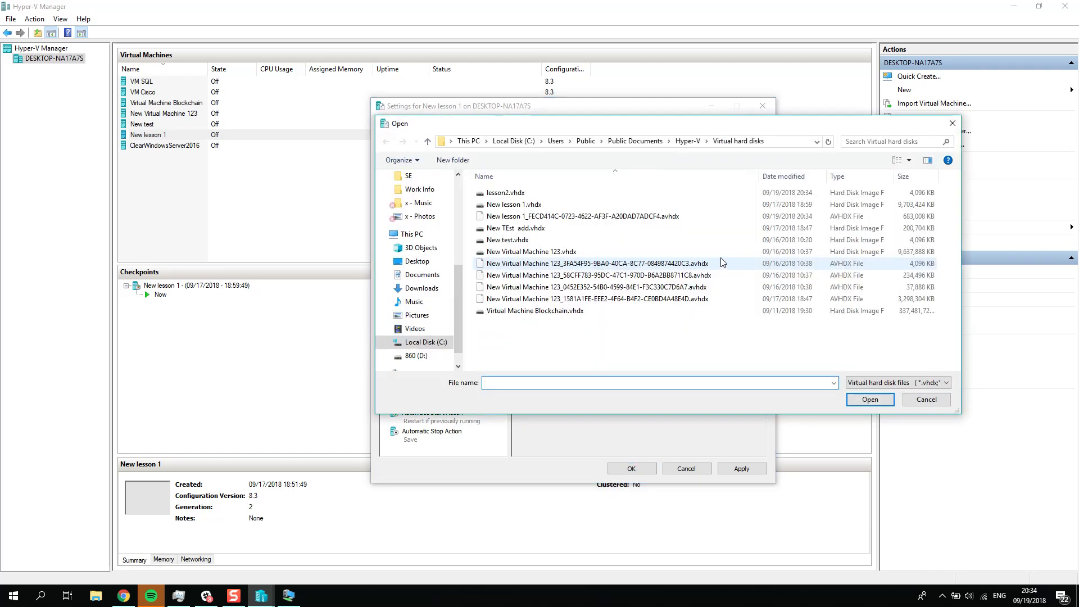
pyautogui.doubleClick(505, 192)
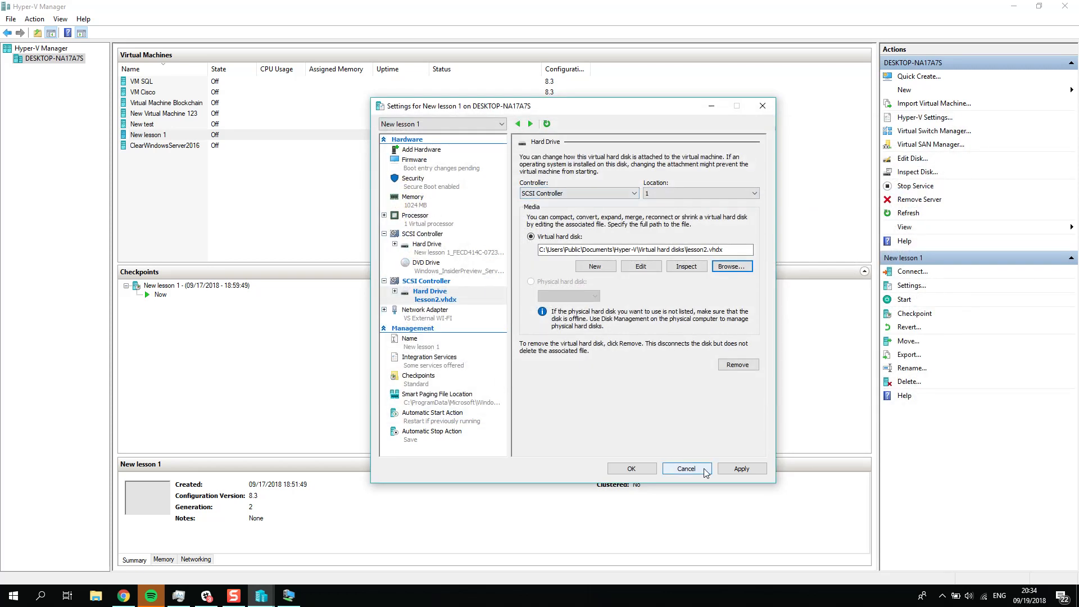
pyautogui.click(741, 469)
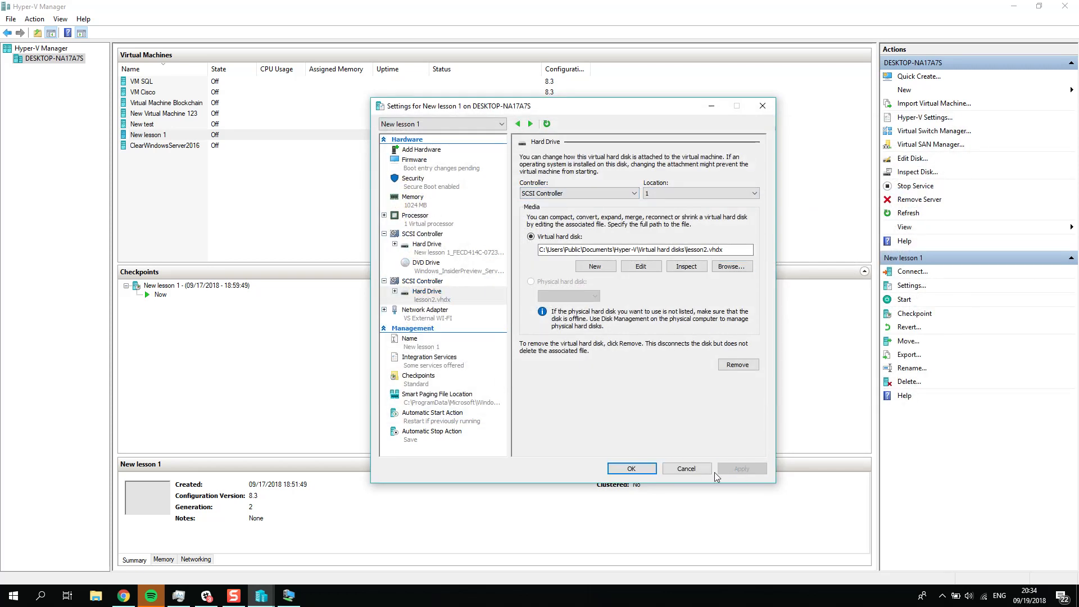
pyautogui.click(632, 469)
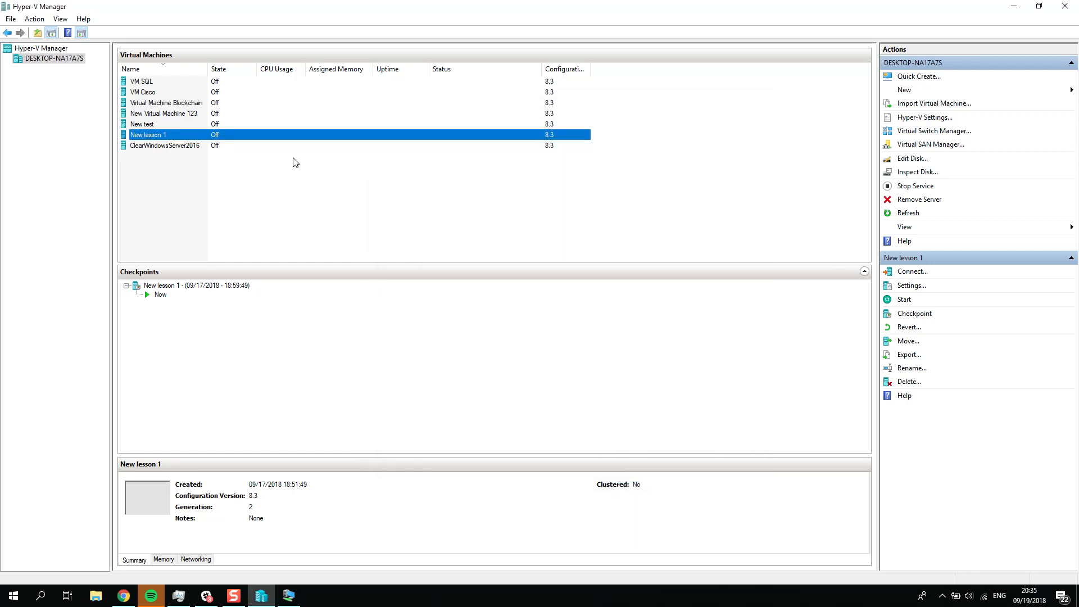
# Step: Connect to the New lesson 1 virtual machine, start it, and sign in by entering the Administrator account password
pyautogui.doubleClick(218, 137)
pyautogui.click(335, 178)
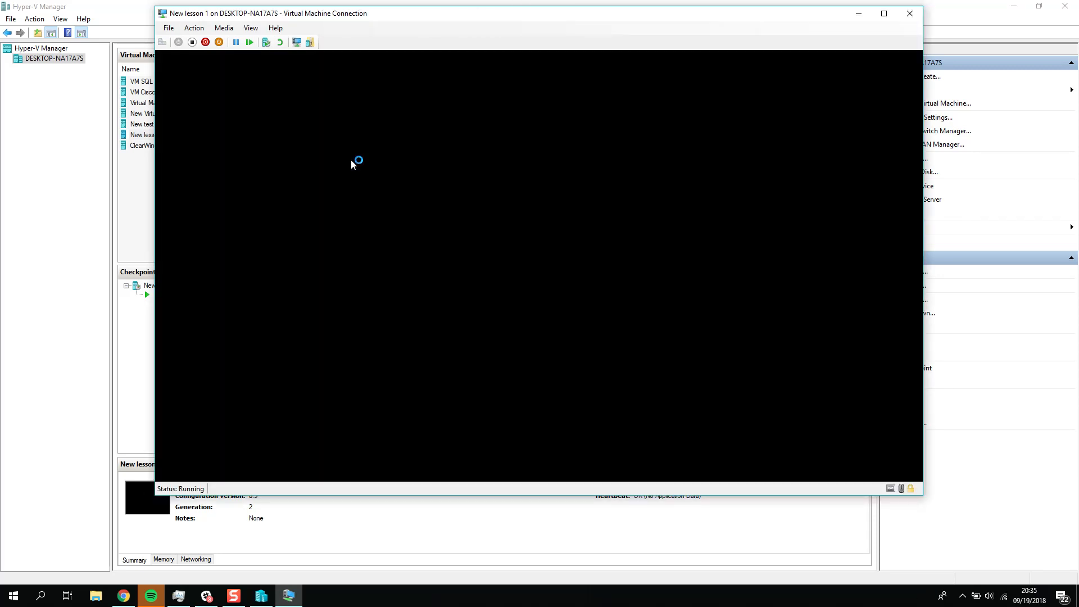
pyautogui.write('Pa$$w0rd')
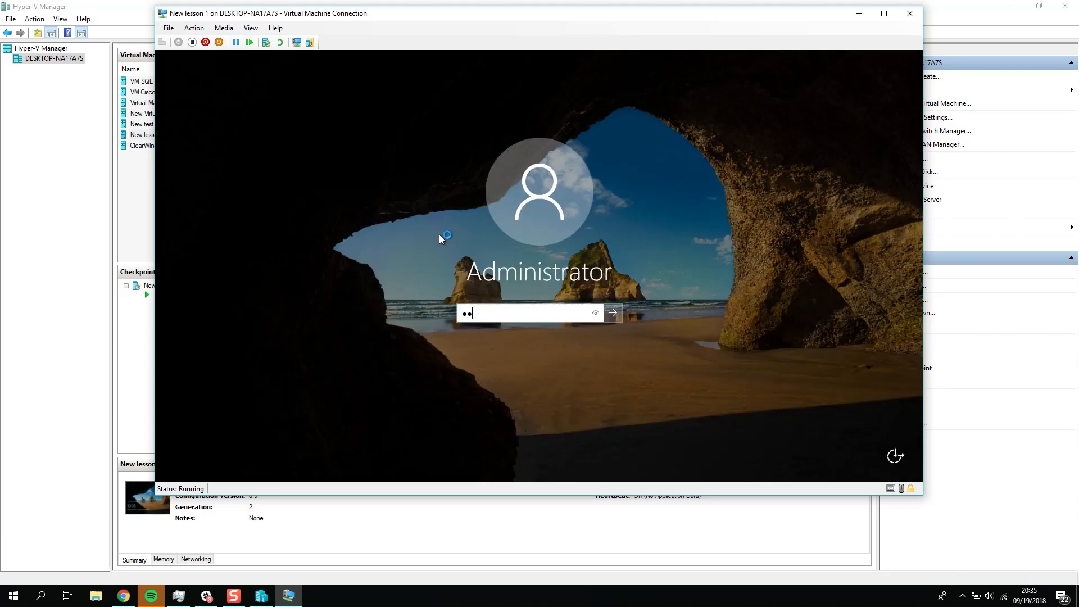
pyautogui.press('Return')
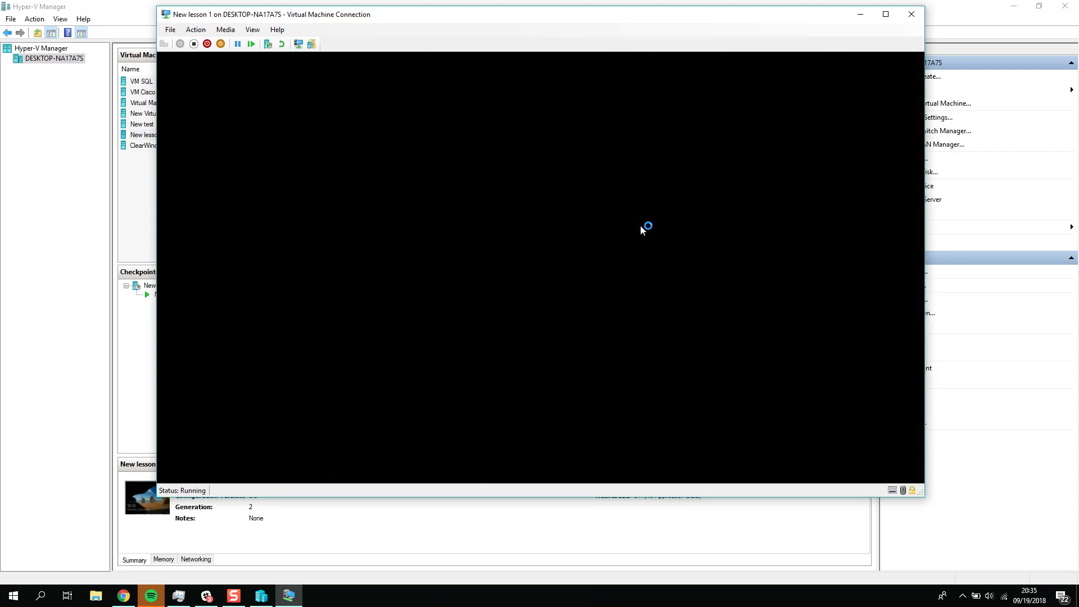
# Step: Dismiss the Windows Admin Center message in the virtual machine and check the drives under This PC in File Explorer
pyautogui.moveTo(719, 19); pyautogui.dragTo(777, 34)
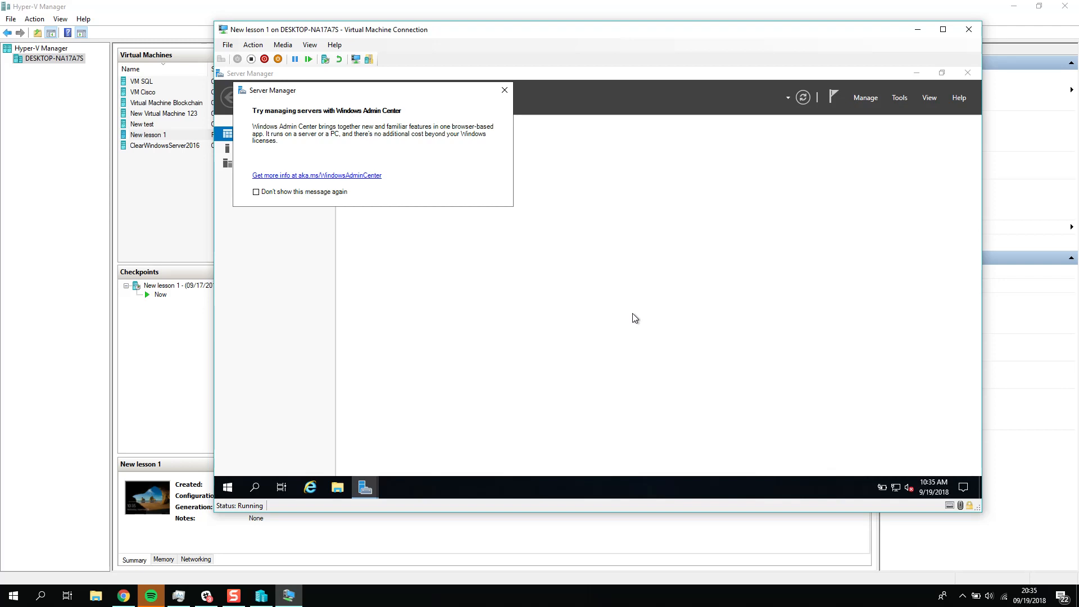
pyautogui.click(505, 91)
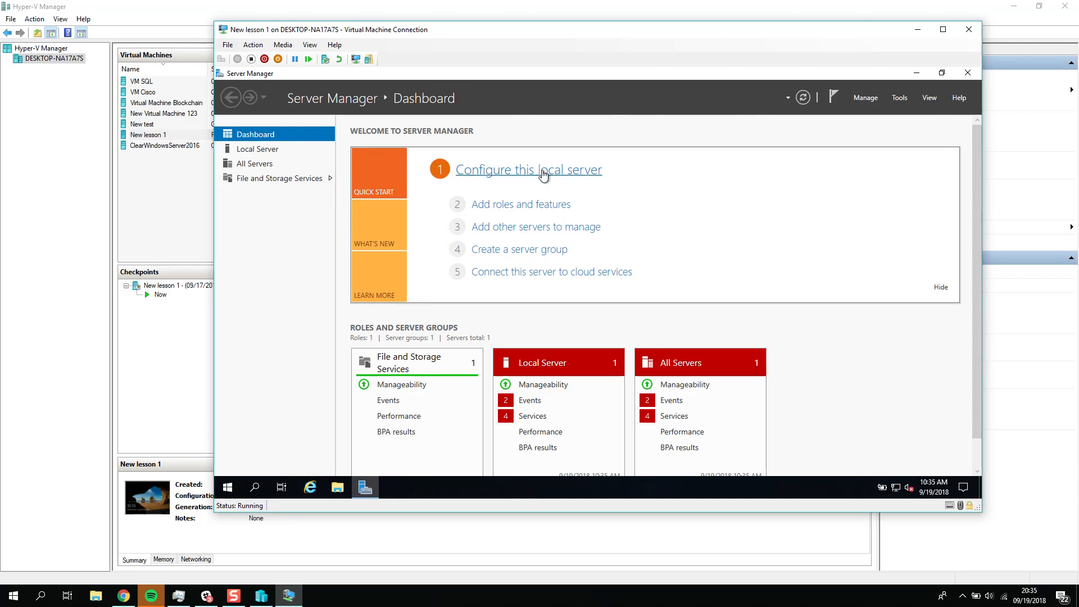
pyautogui.click(338, 488)
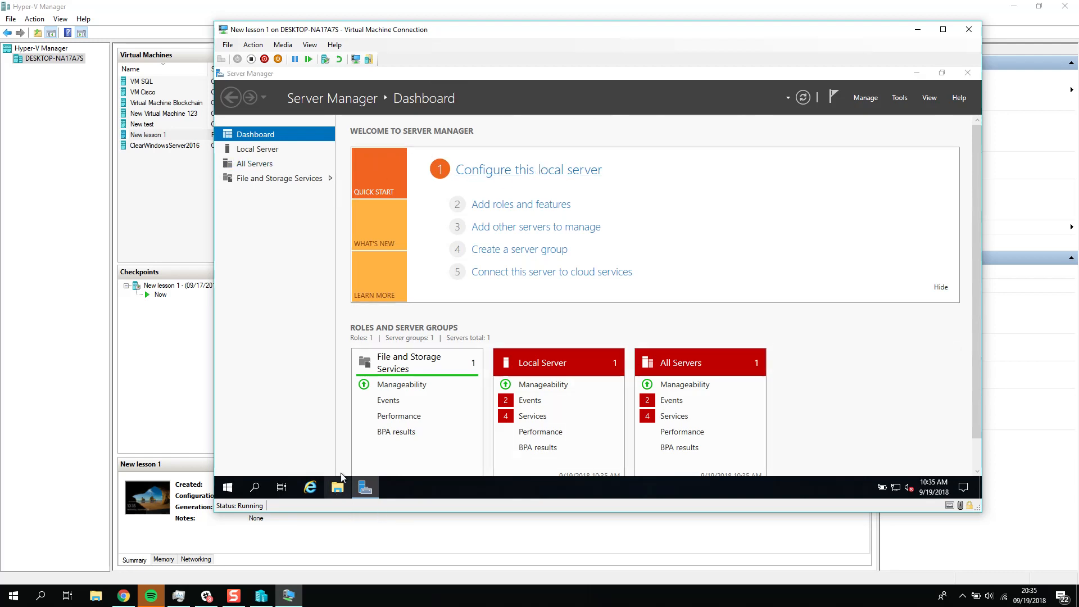
pyautogui.click(326, 247)
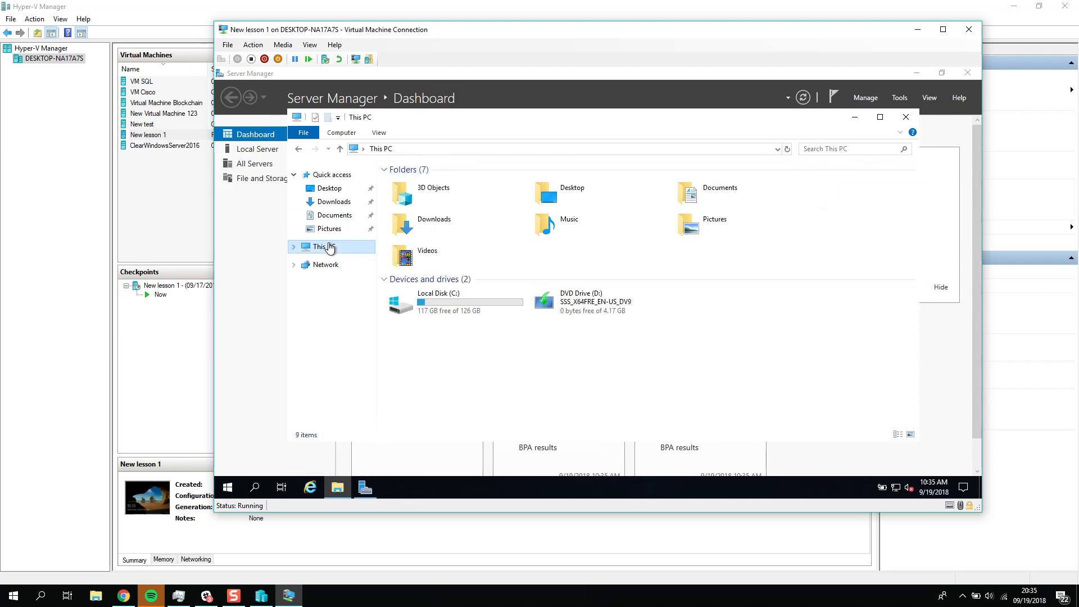
# Step: Open Disk Management in the virtual machine and bring Disk 1 online
pyautogui.click(229, 489)
pyautogui.rightClick(230, 495)
pyautogui.click(278, 282)
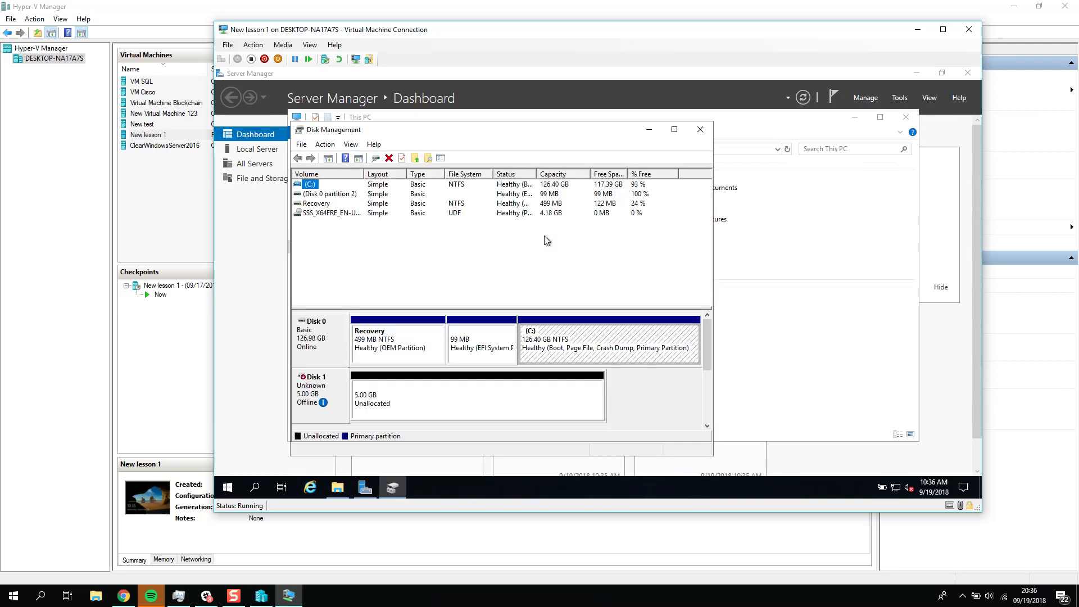
pyautogui.moveTo(323, 414)
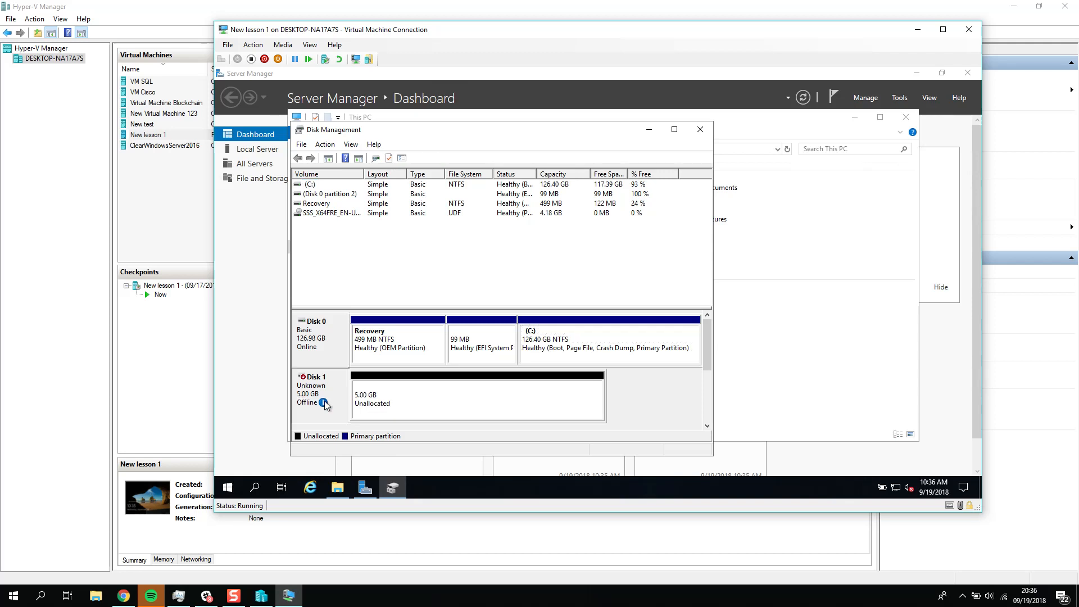
pyautogui.rightClick(324, 409)
pyautogui.click(340, 413)
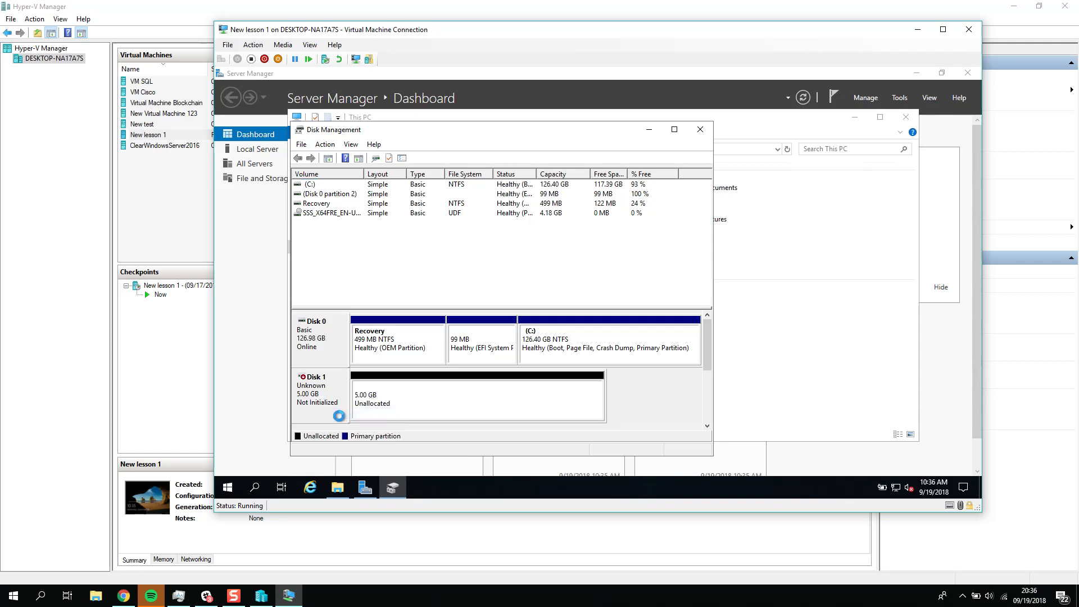
# Step: Initialize Disk 1 with the GPT (GUID Partition Table) partition style
pyautogui.rightClick(320, 382)
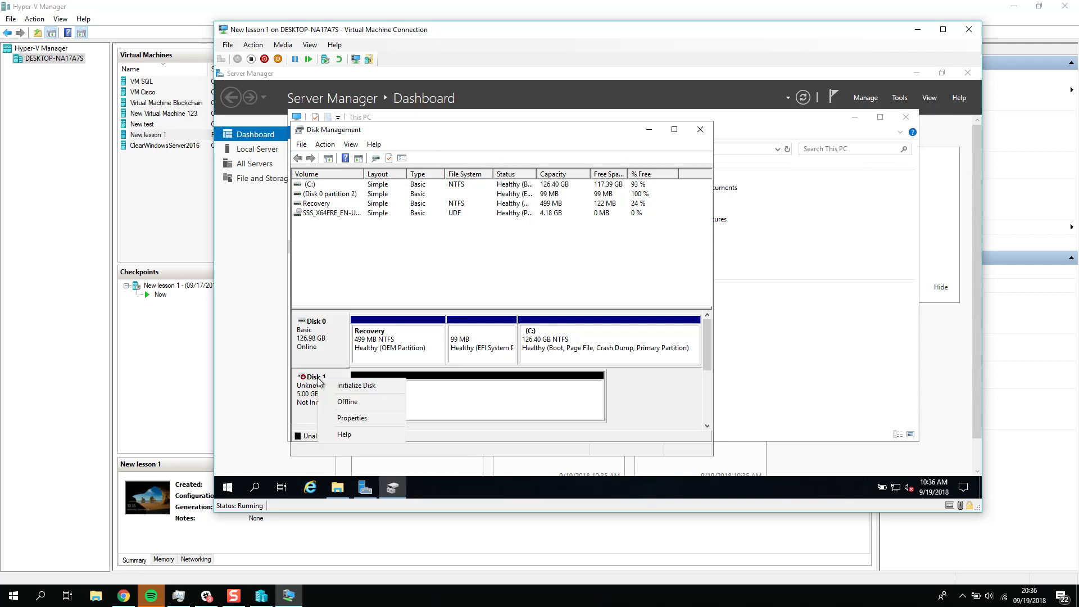
pyautogui.click(349, 386)
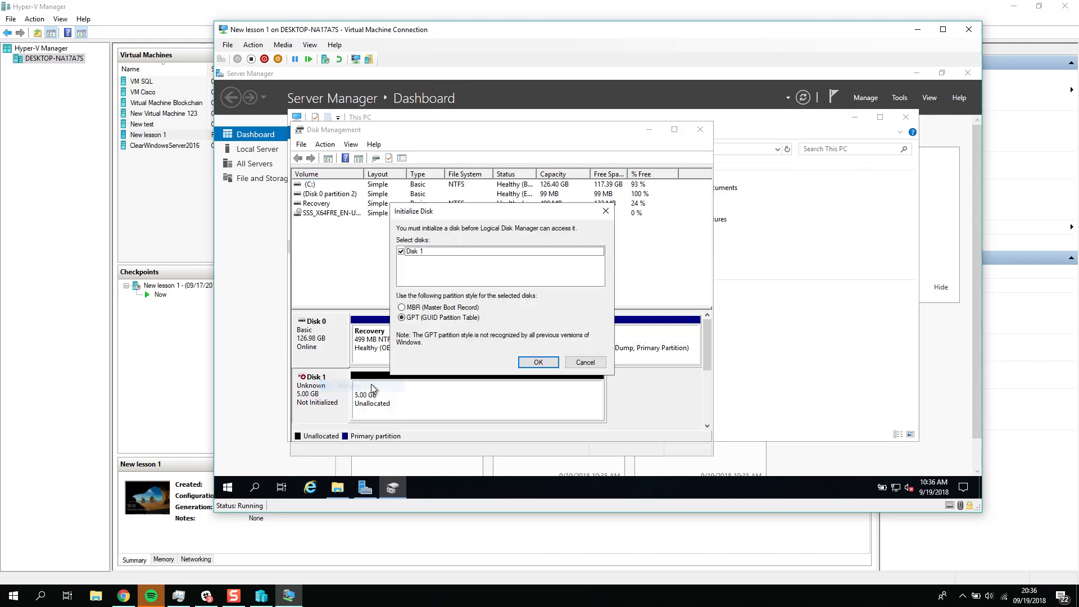
pyautogui.click(539, 362)
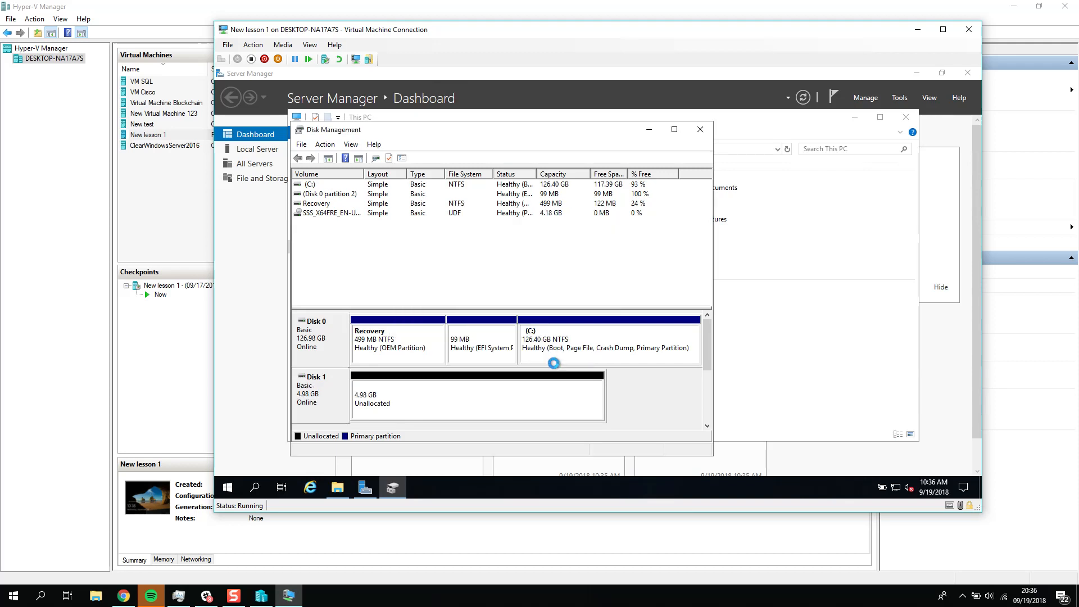
# Step: Create a 5102 MB simple volume on Disk 1 with drive letter E, quick-formatted as NTFS and labelled New Volume
pyautogui.rightClick(465, 392)
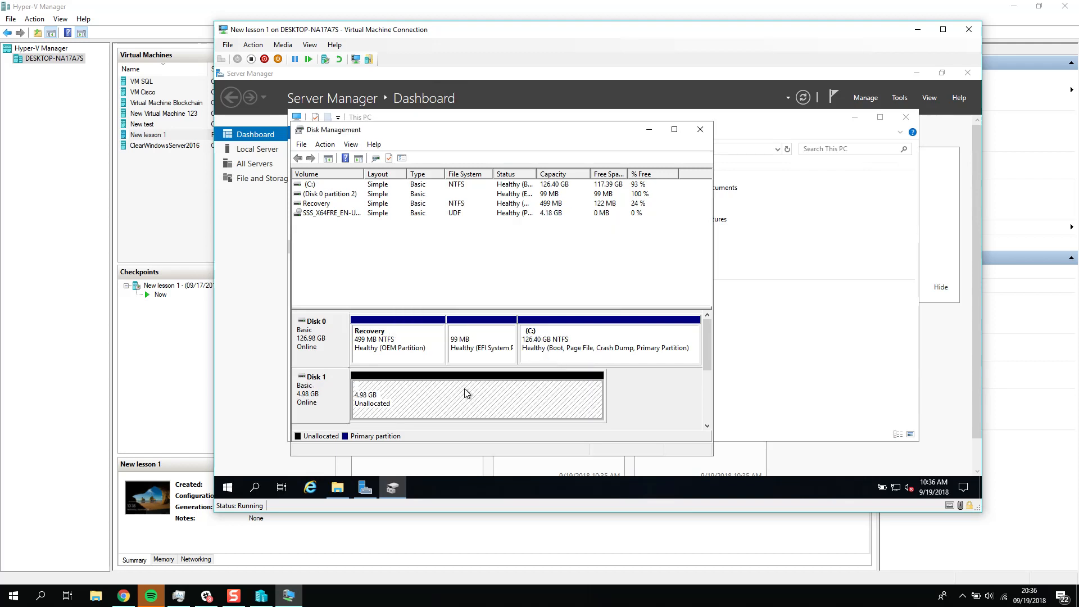
pyautogui.click(507, 299)
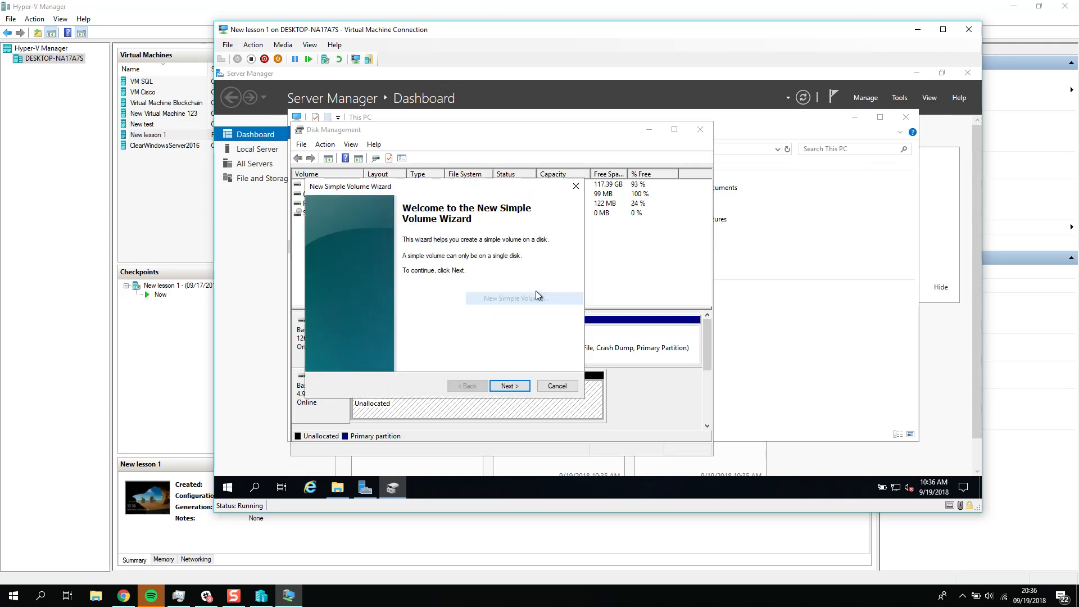
pyautogui.click(509, 386)
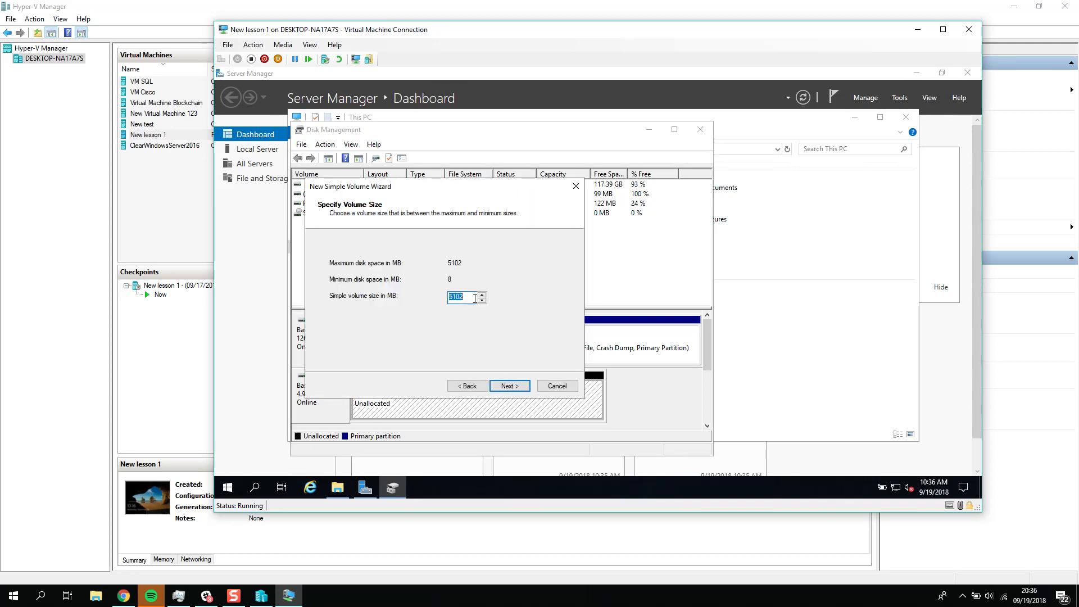
pyautogui.click(509, 386)
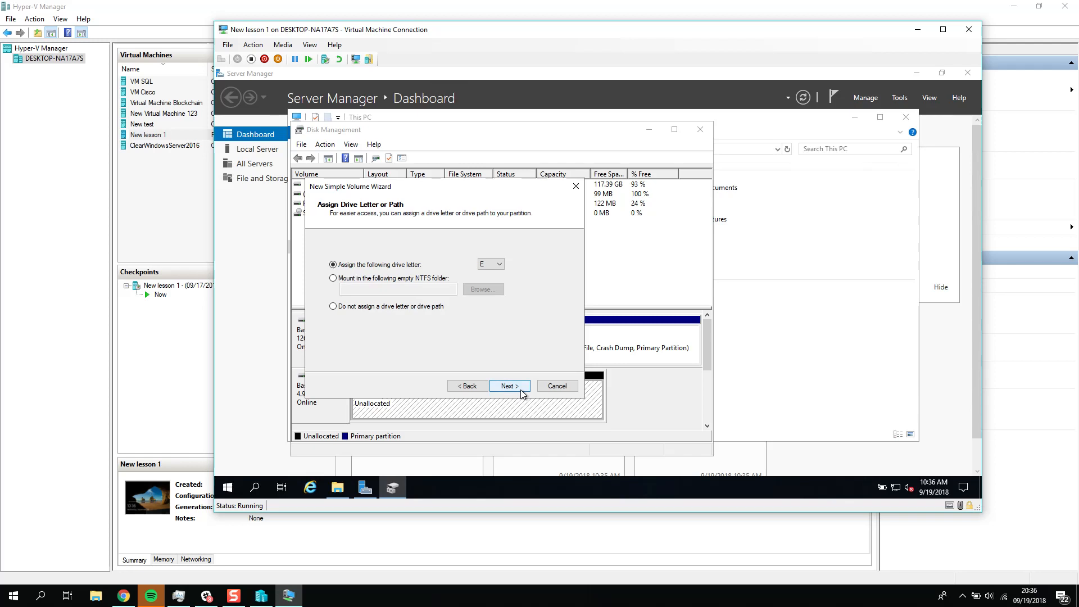
pyautogui.click(511, 388)
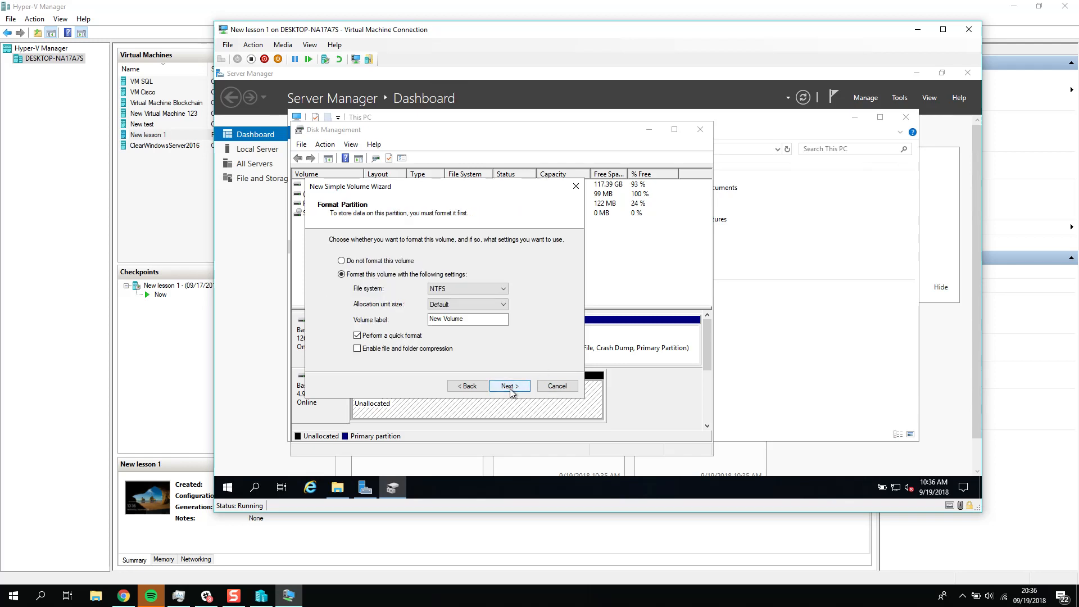
pyautogui.click(510, 389)
pyautogui.click(511, 388)
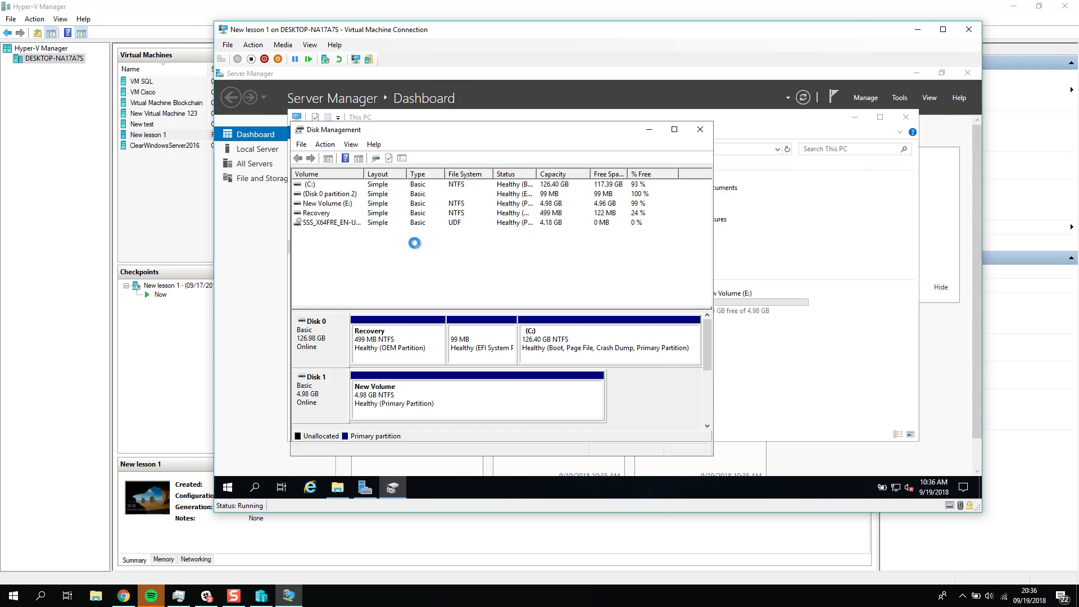
# Step: Close Disk Management, open New Volume (E:), and create a new bitmap image file there with the default name
pyautogui.click(700, 129)
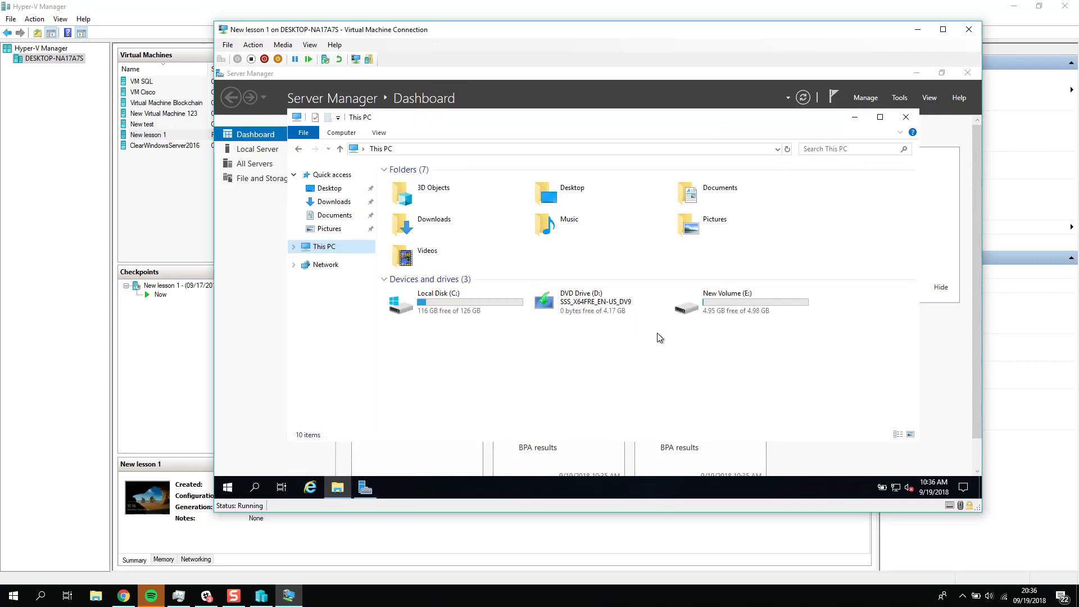
pyautogui.click(764, 316)
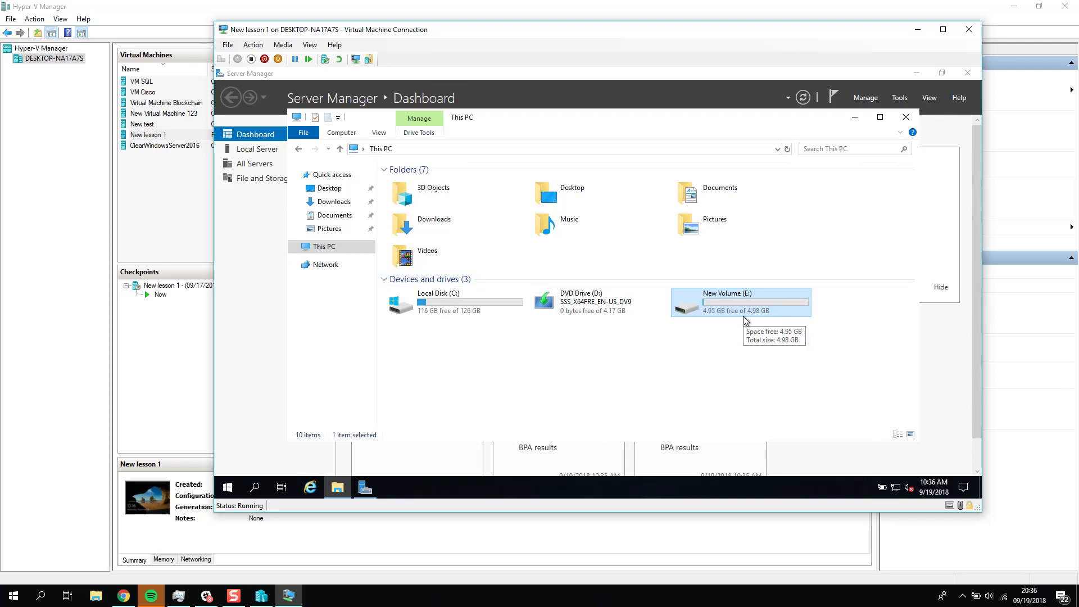
pyautogui.doubleClick(741, 312)
pyautogui.rightClick(528, 281)
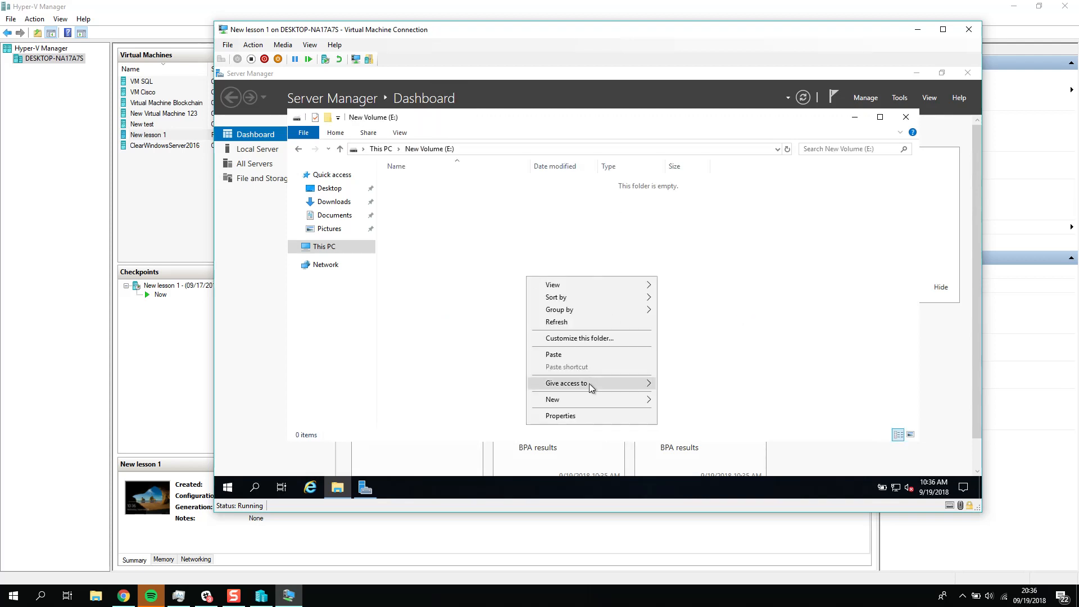
pyautogui.moveTo(629, 395)
pyautogui.click(703, 430)
pyautogui.press('Return')
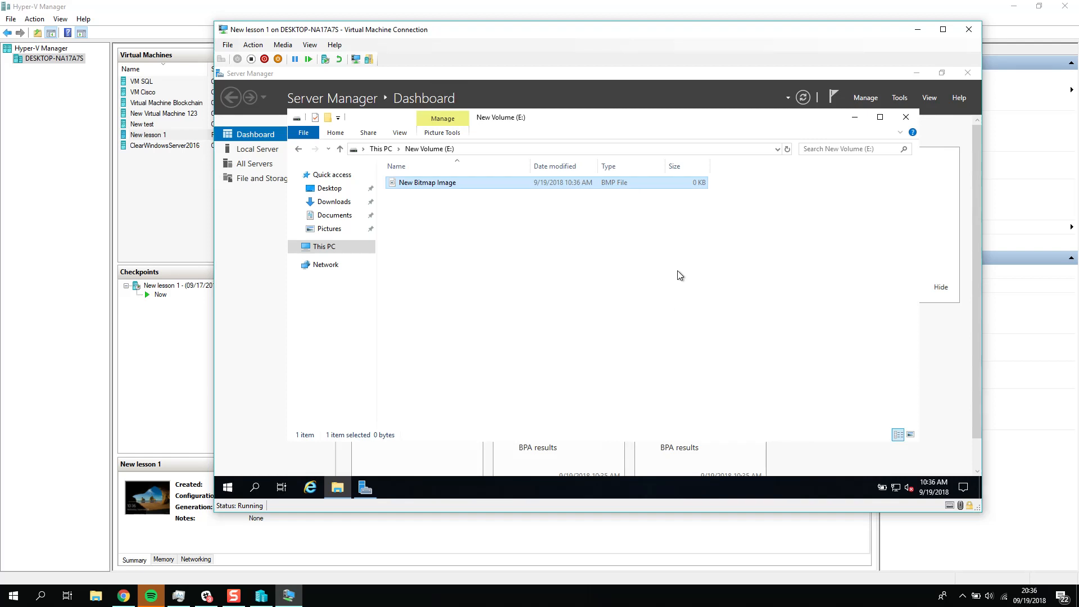
# Step: In Hyper-V Manager on the host, expand the virtual hard disk lesson2.vhdx to 10 GB
pyautogui.click(918, 30)
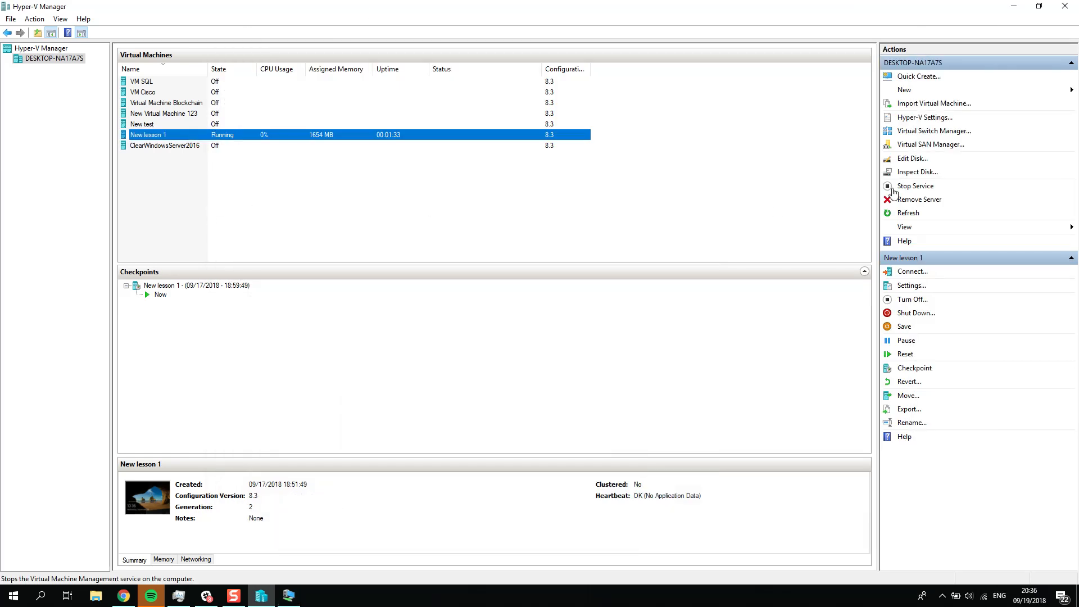
pyautogui.click(911, 158)
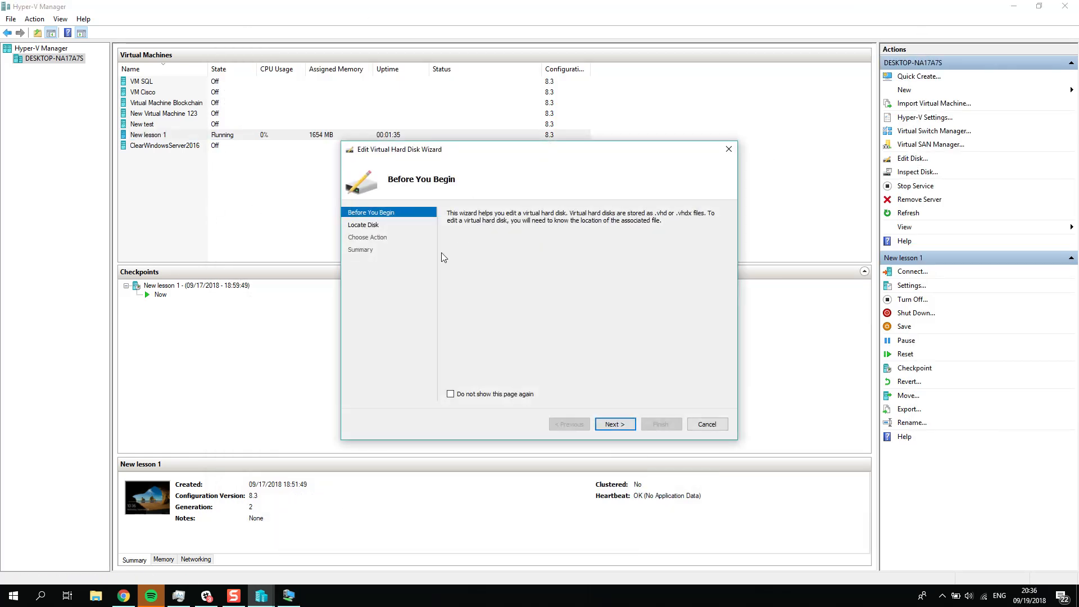
pyautogui.click(619, 423)
pyautogui.click(709, 229)
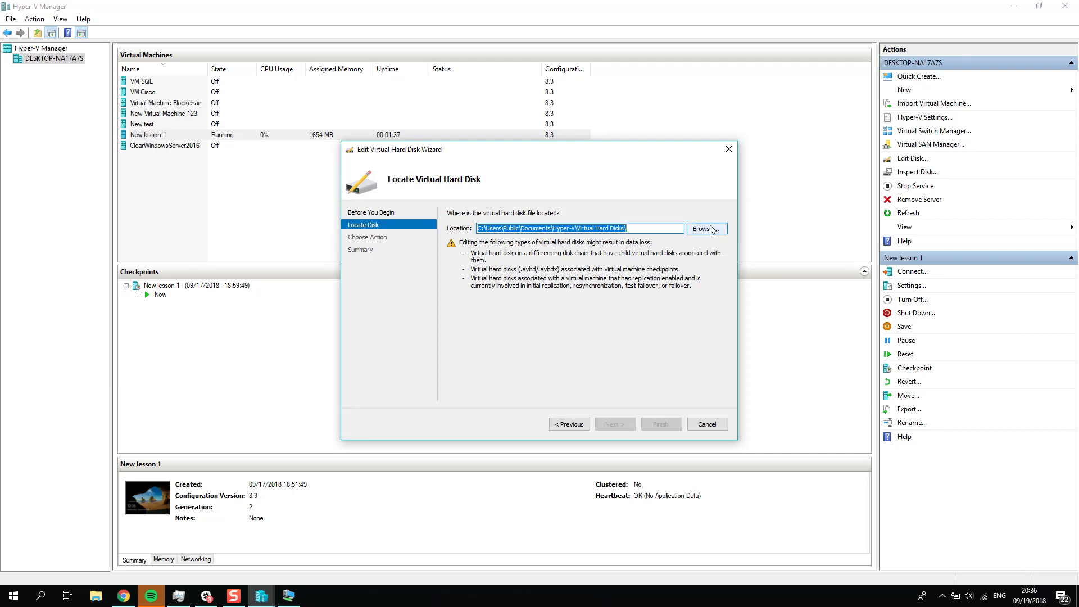
pyautogui.doubleClick(609, 236)
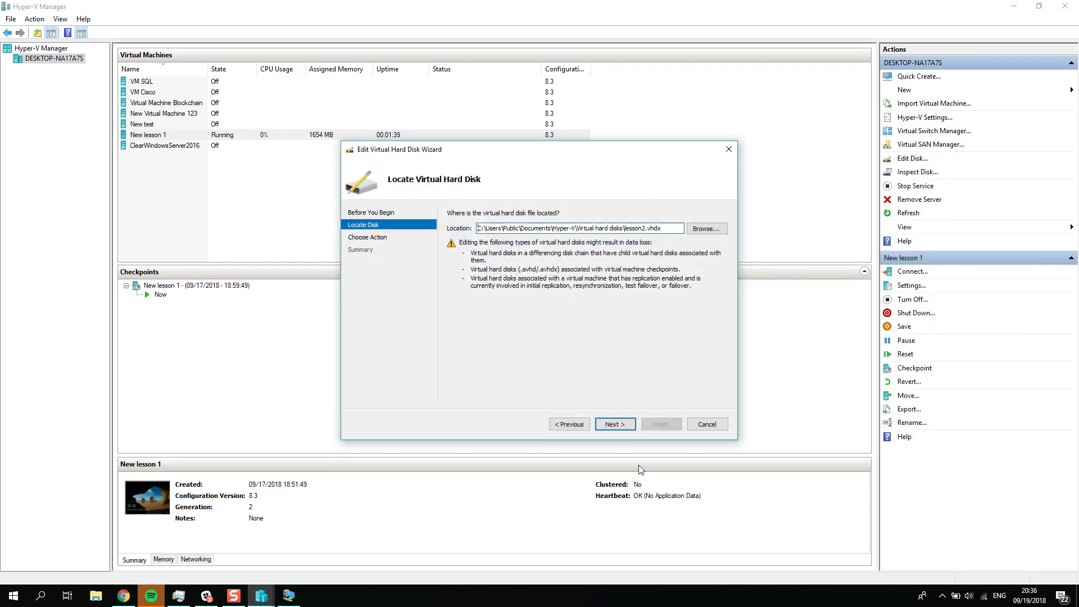
pyautogui.click(629, 426)
pyautogui.click(617, 424)
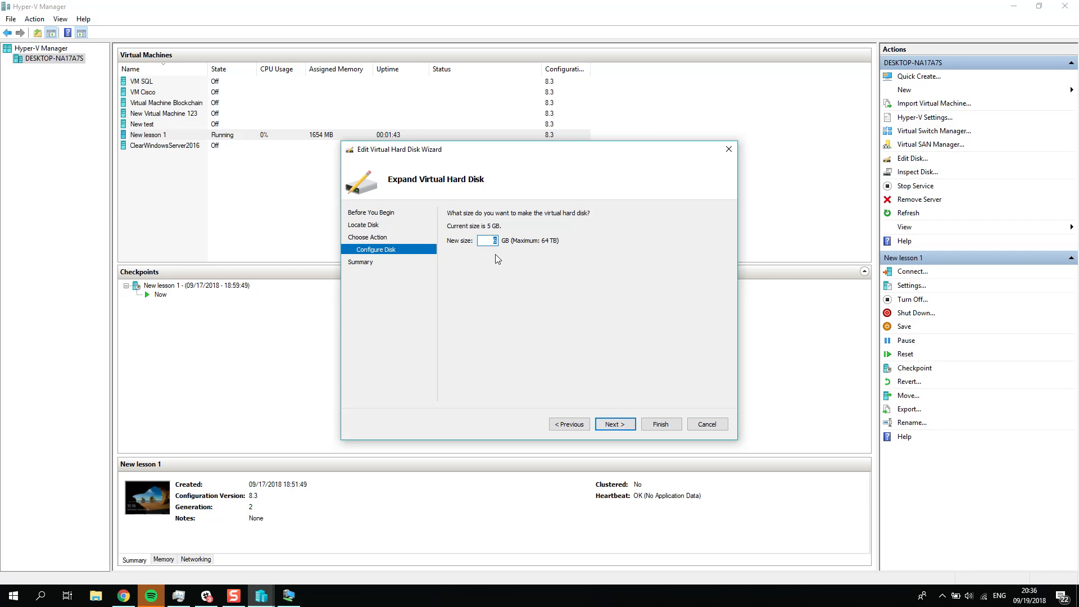
pyautogui.write('10')
pyautogui.click(628, 430)
pyautogui.click(661, 426)
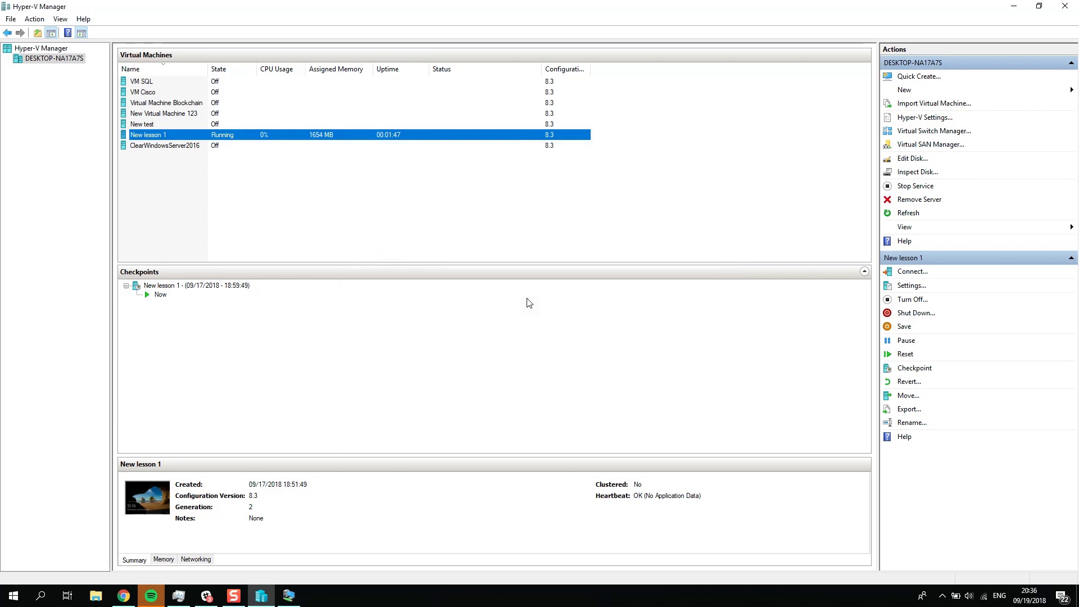
# Step: Return to the New lesson 1 virtual machine and check the size of New Volume (E:) under This PC
pyautogui.click(289, 596)
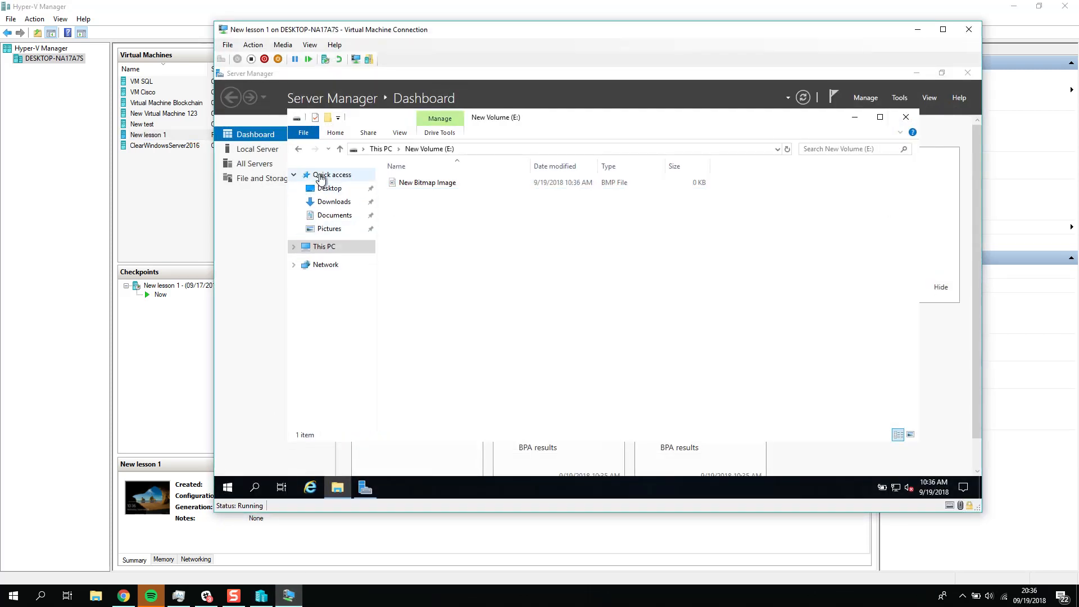
pyautogui.click(325, 175)
pyautogui.click(325, 247)
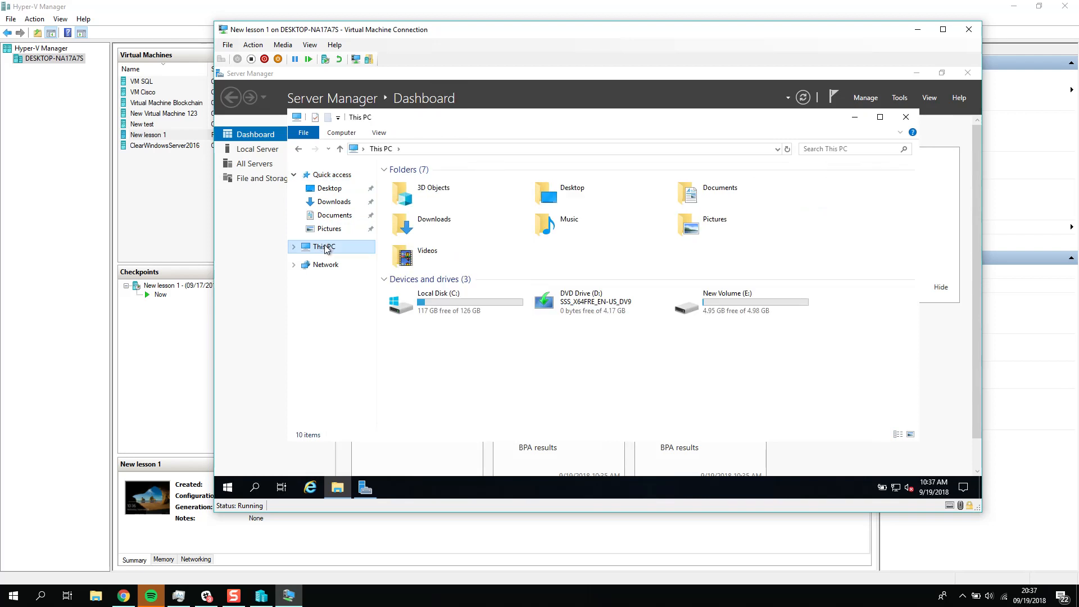
pyautogui.click(752, 303)
# Step: Open Disk Management in the virtual machine and extend New Volume (E:) over all the unallocated space on Disk 1
pyautogui.rightClick(226, 489)
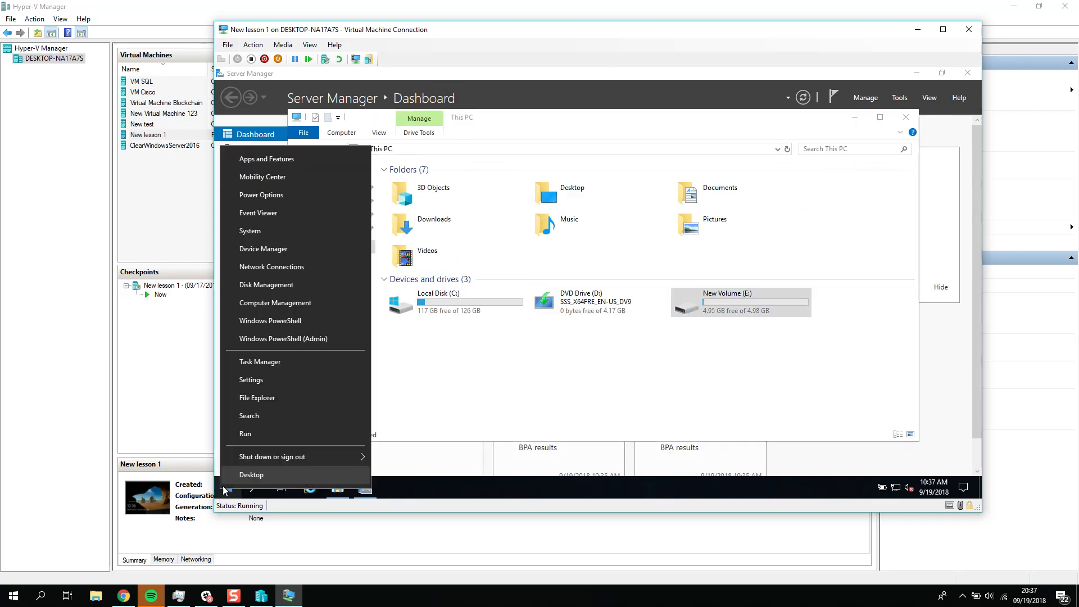
pyautogui.click(277, 286)
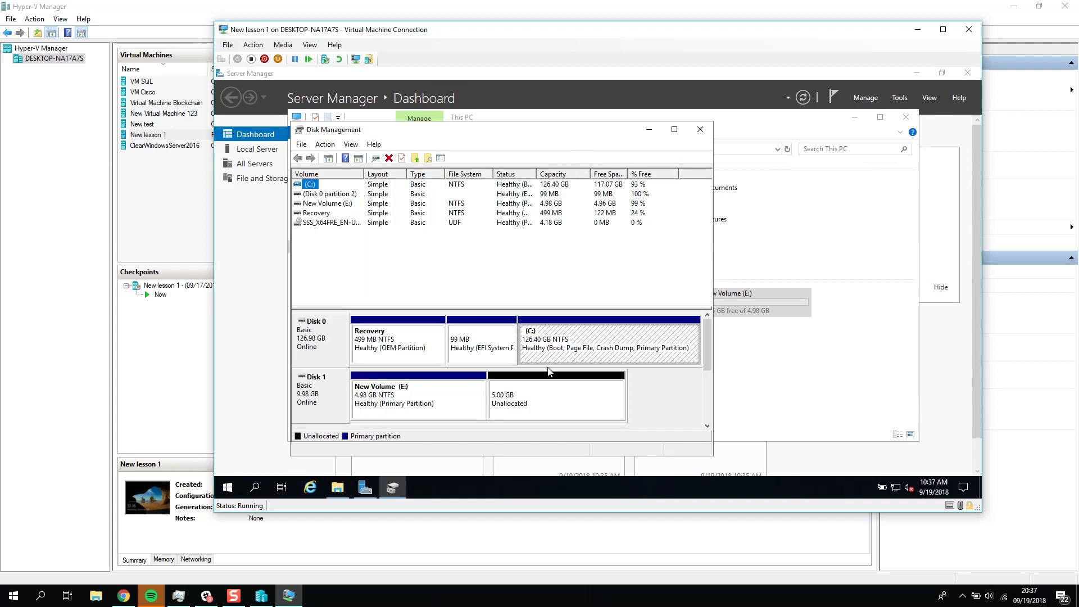
pyautogui.click(551, 397)
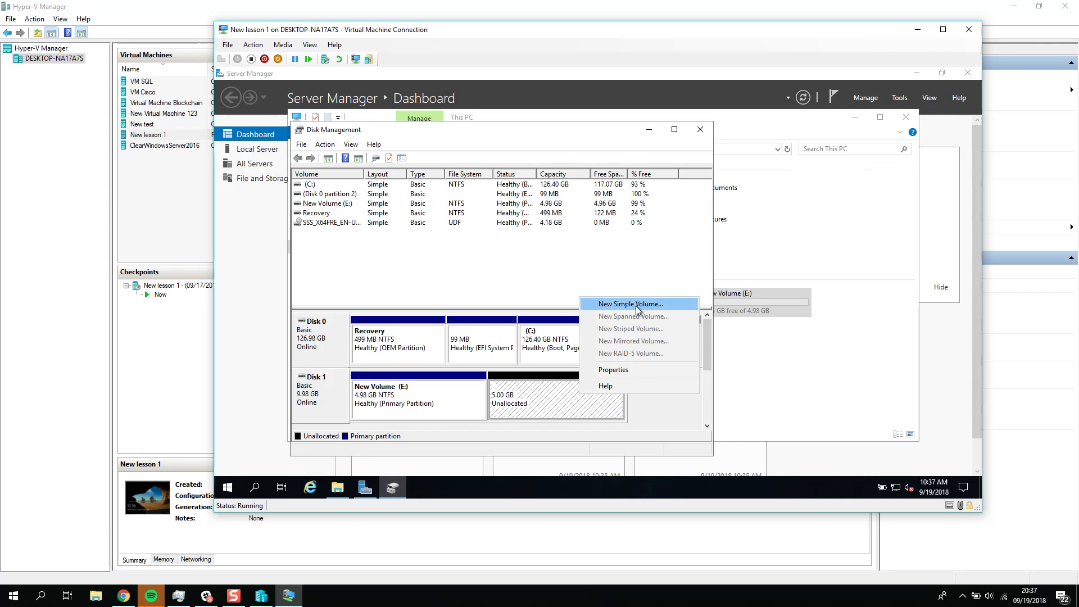
pyautogui.click(435, 429)
pyautogui.rightClick(441, 415)
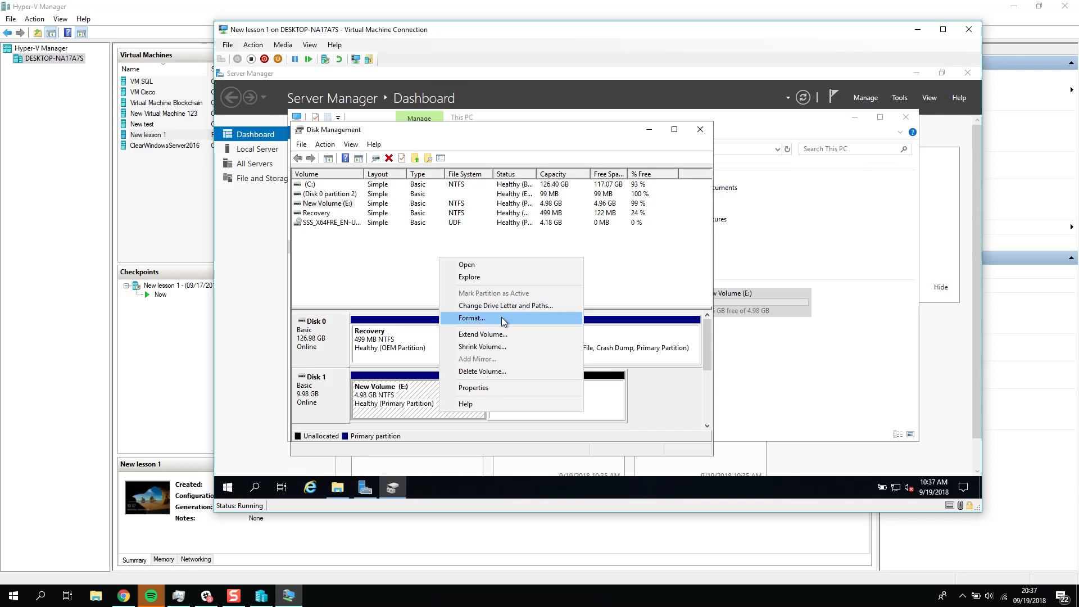
pyautogui.click(501, 337)
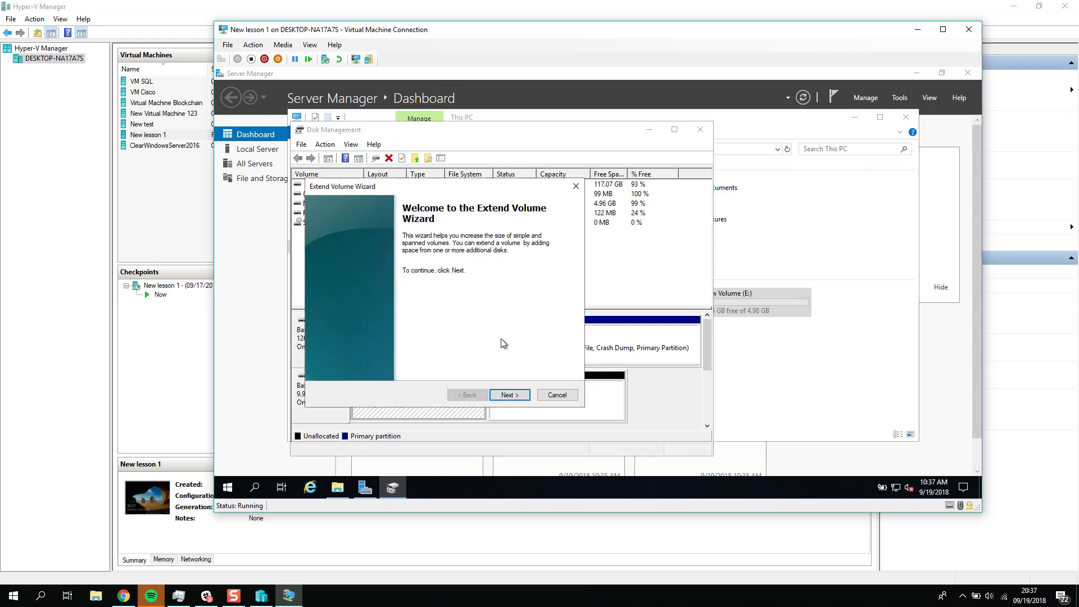
pyautogui.click(511, 394)
pyautogui.click(515, 392)
pyautogui.click(515, 392)
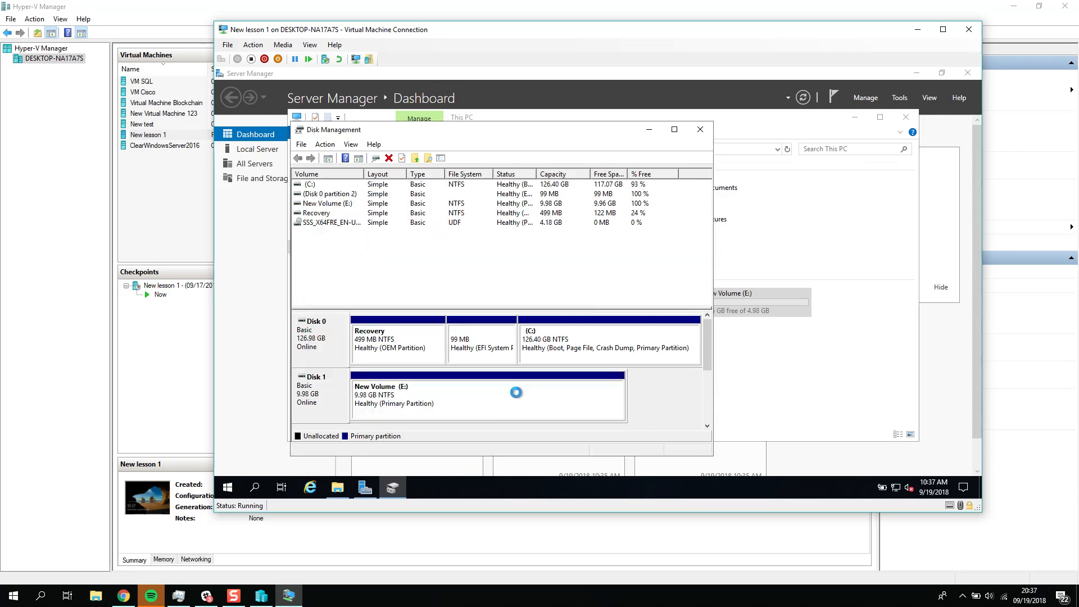
# Step: Reload This PC in File Explorer and check the capacity of New Volume (E:)
pyautogui.click(879, 386)
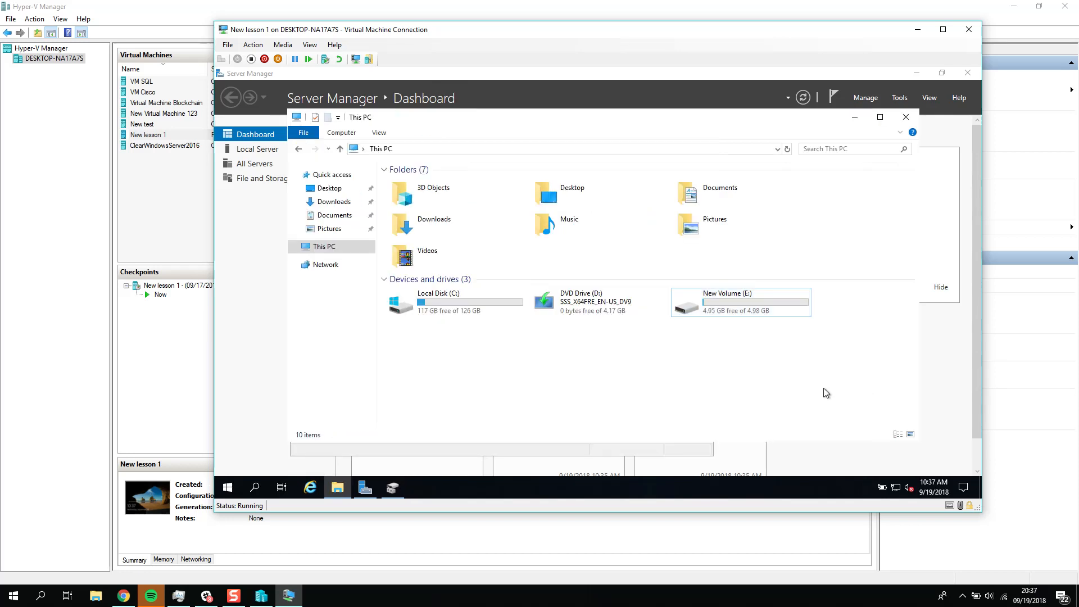
pyautogui.click(330, 229)
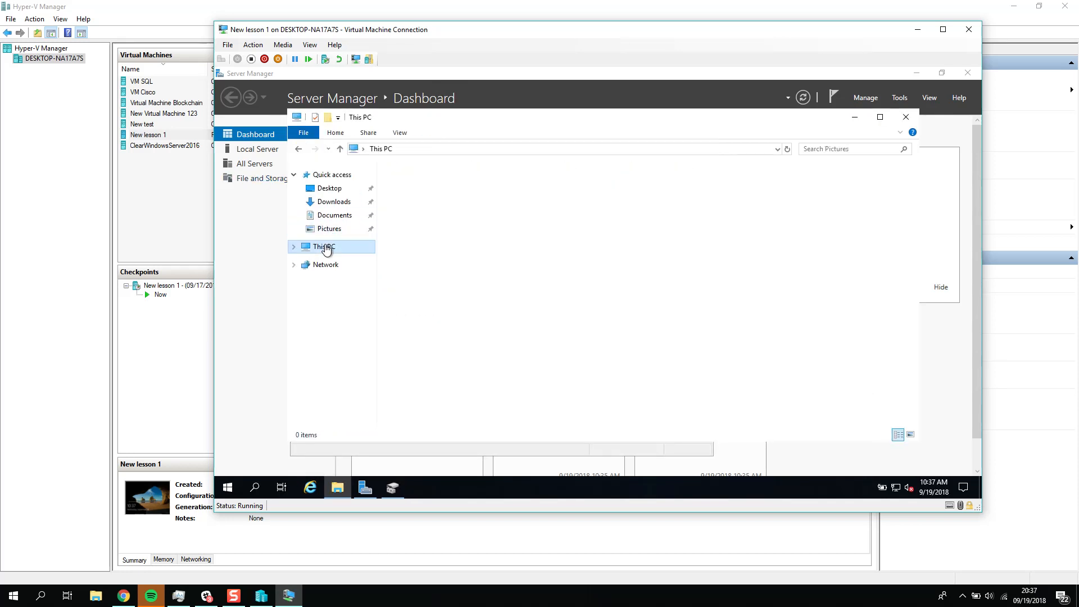
pyautogui.click(326, 246)
pyautogui.moveTo(710, 285); pyautogui.dragTo(812, 312)
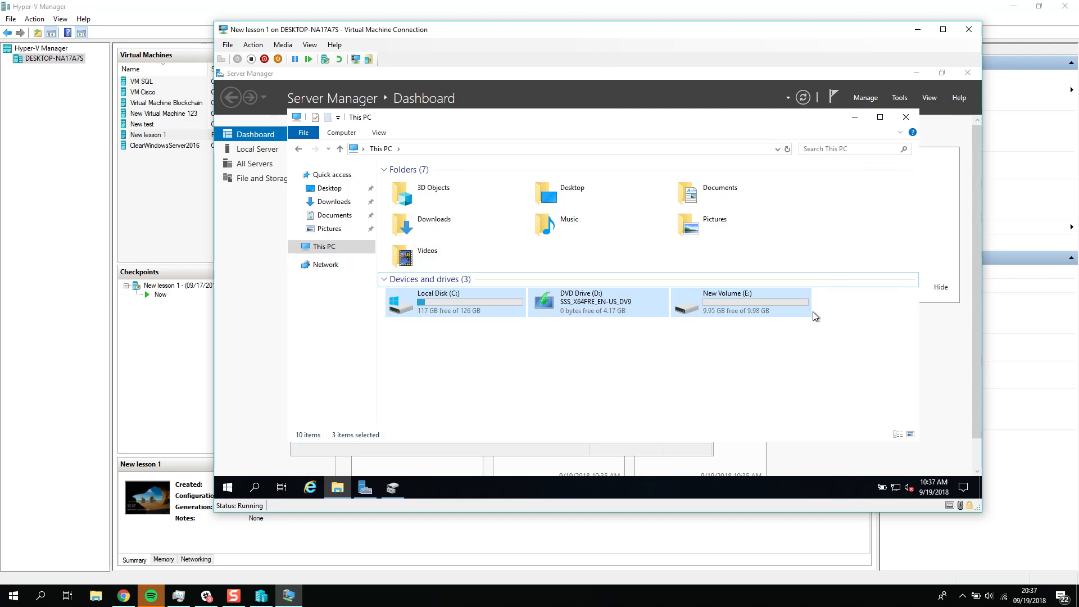
pyautogui.click(479, 308)
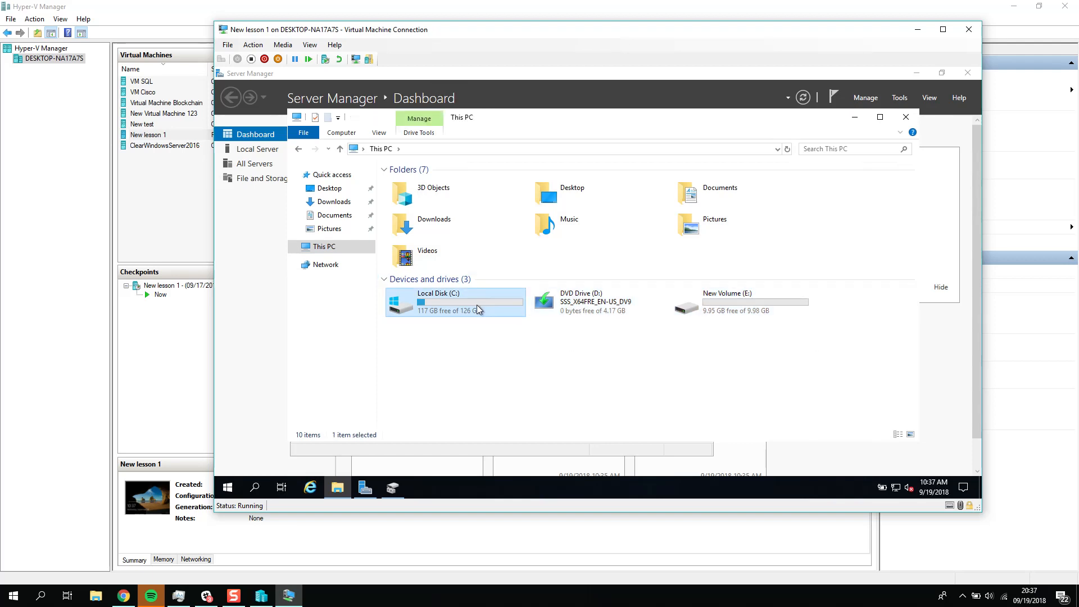
pyautogui.click(169, 130)
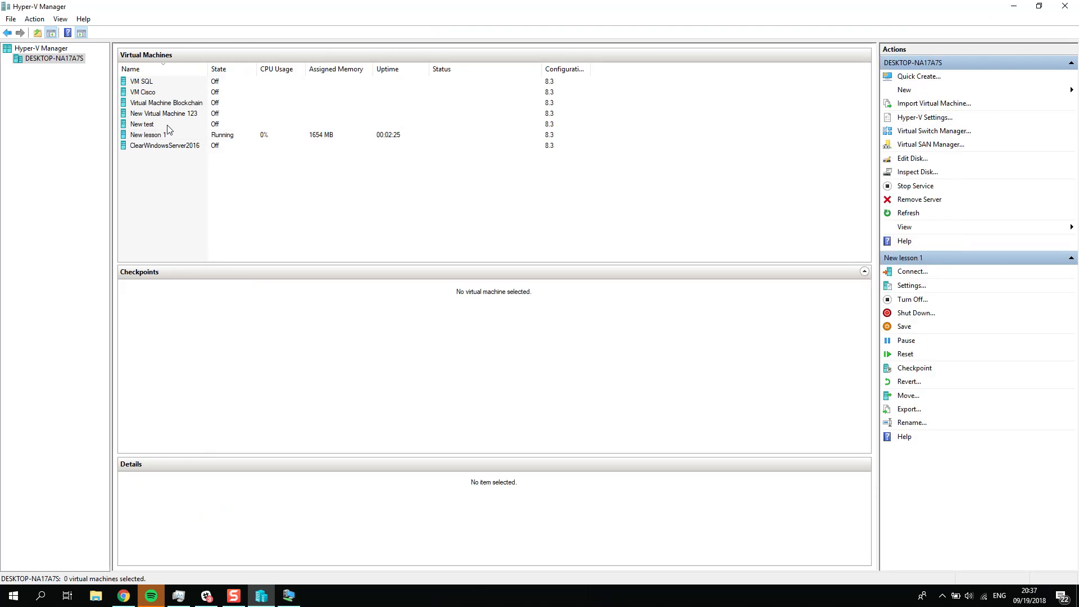
pyautogui.rightClick(166, 136)
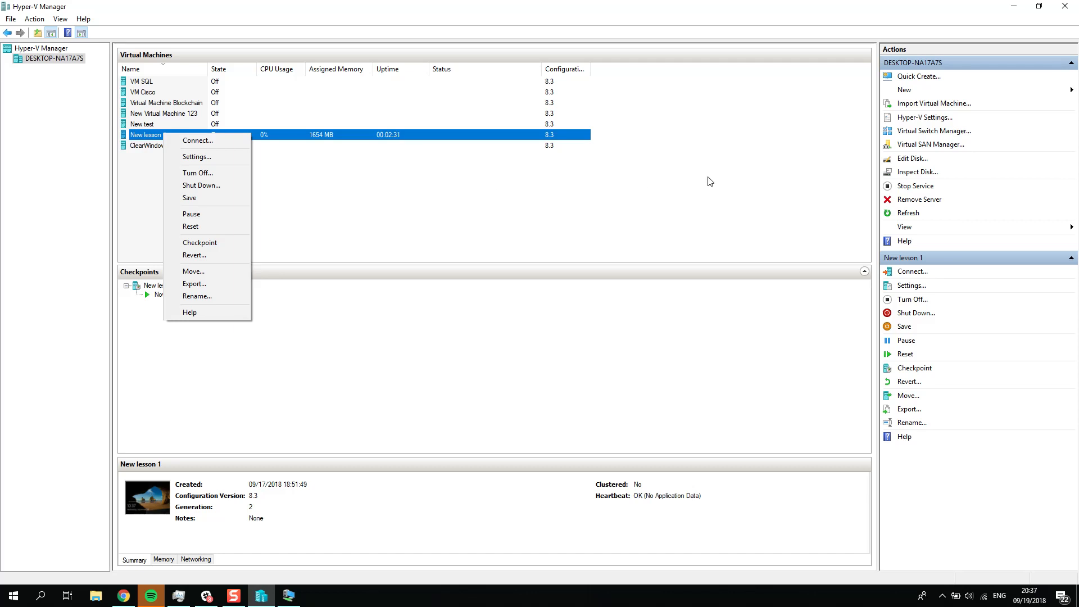
pyautogui.click(682, 172)
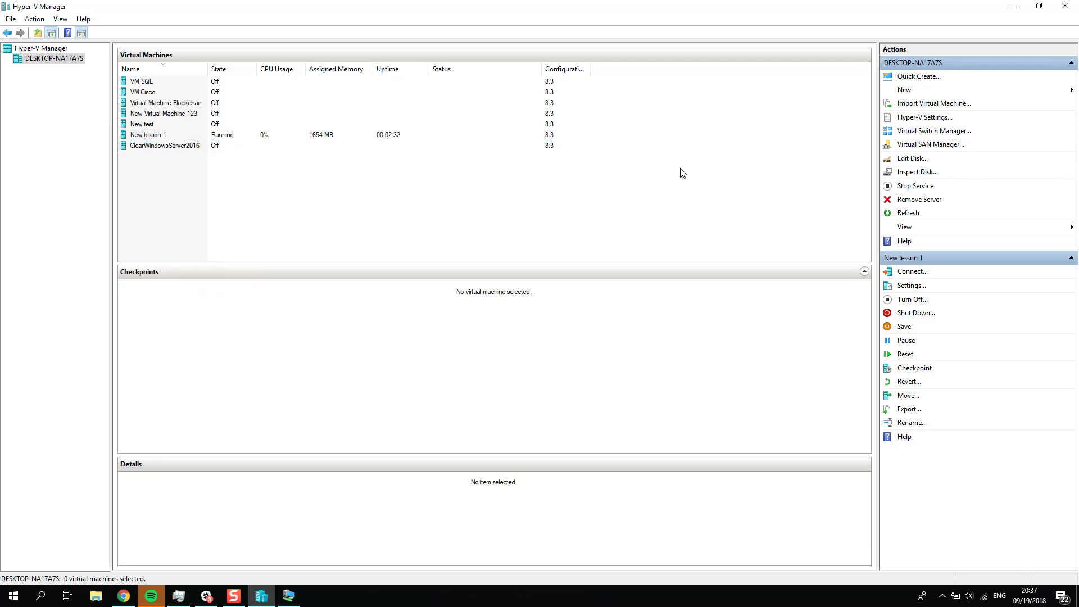
pyautogui.click(219, 137)
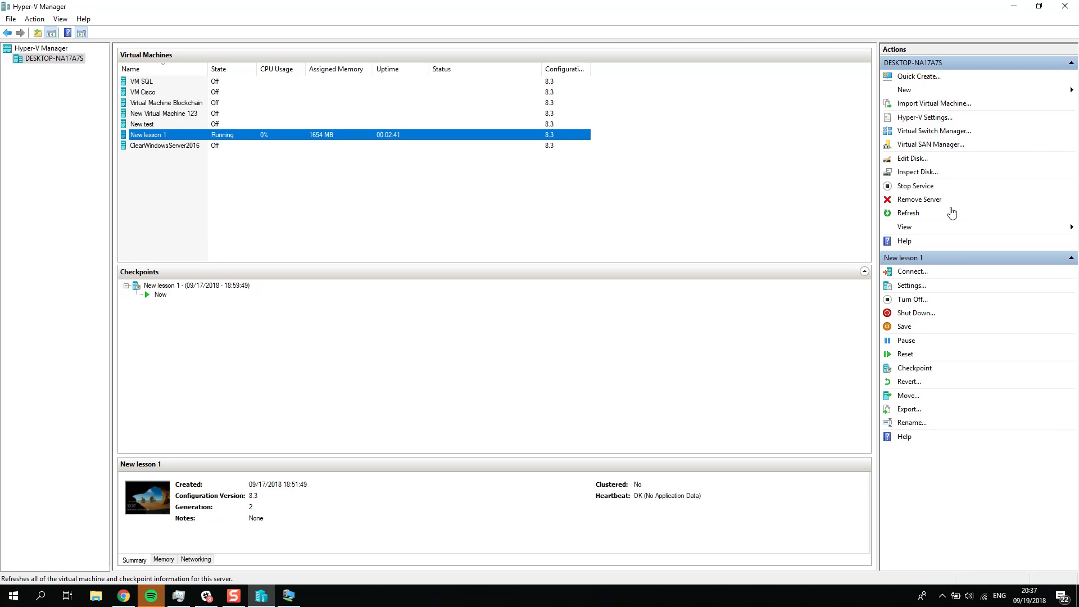
# Step: Test the virtual machine's internet access by searching for "fsedf" in Internet Explorer, dismiss the blocked-content message, and minimize the browser
pyautogui.click(289, 595)
pyautogui.click(313, 494)
pyautogui.write('fsedf')
pyautogui.press('Return')
pyautogui.click(631, 312)
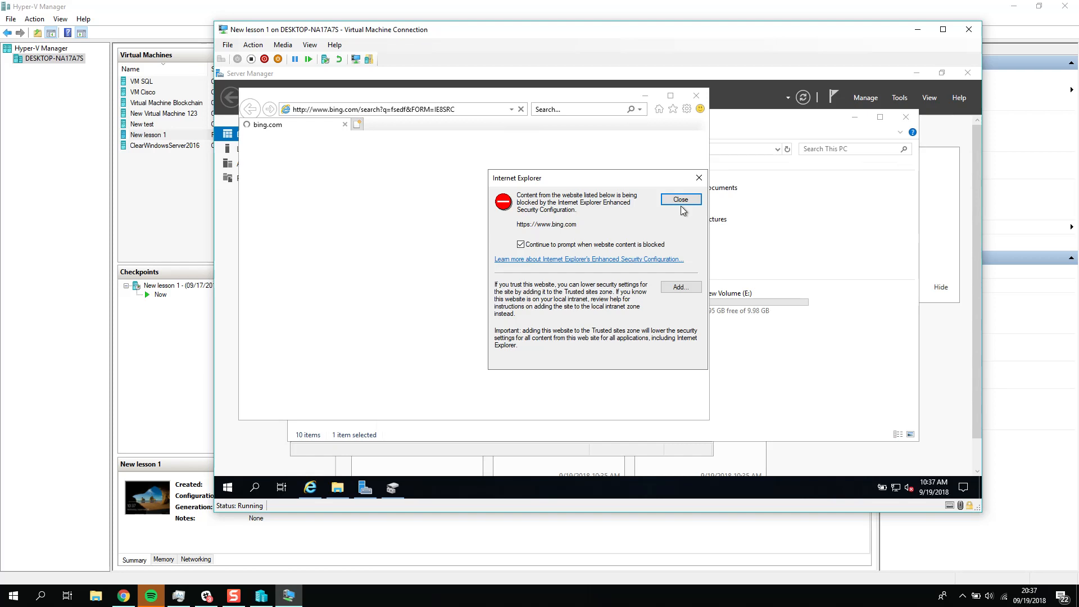
pyautogui.click(681, 205)
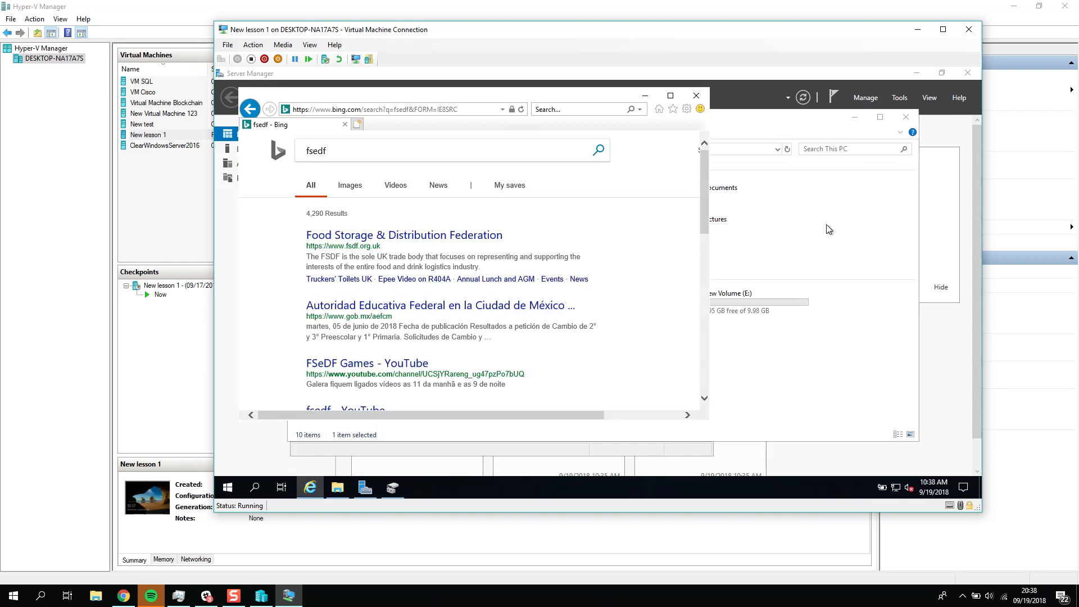
pyautogui.click(646, 96)
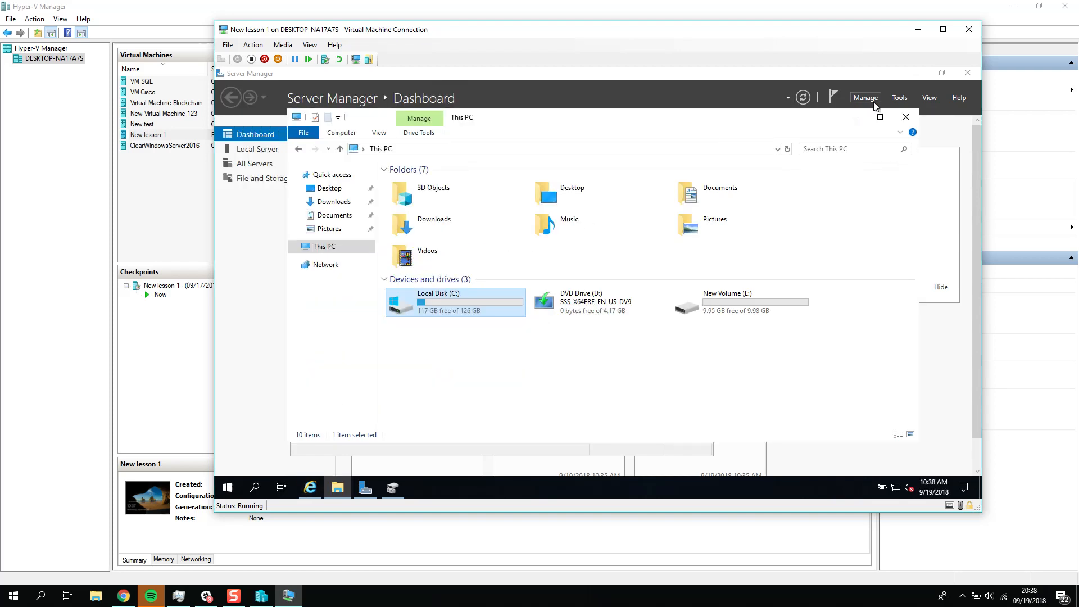
# Step: Minimize the virtual machine windows, create an external switch in Virtual Switch Manager, and review its selectable network adapters
pyautogui.click(855, 119)
pyautogui.click(917, 29)
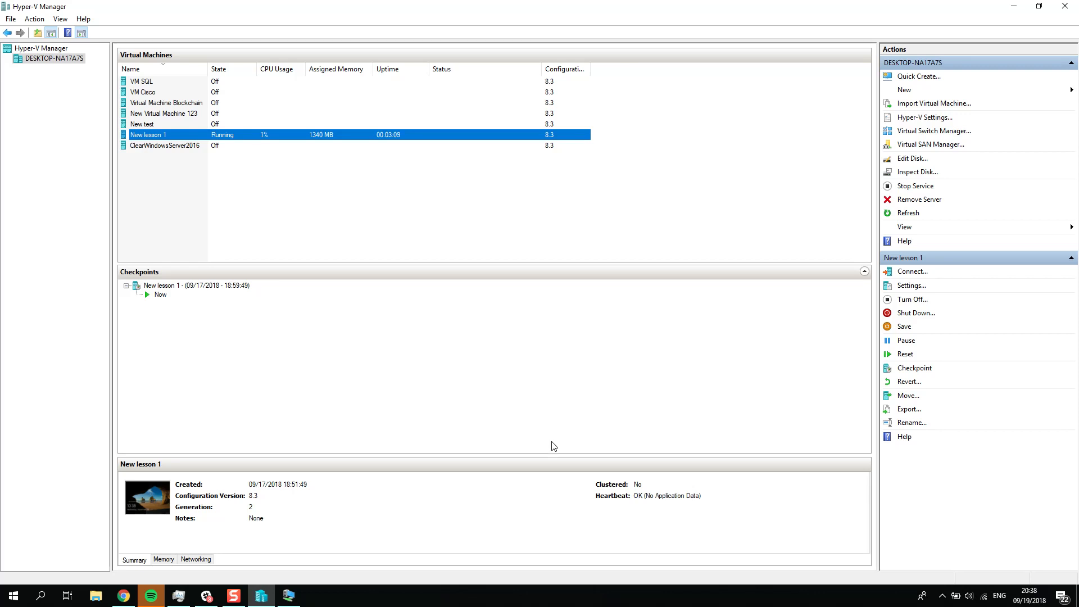
pyautogui.click(930, 132)
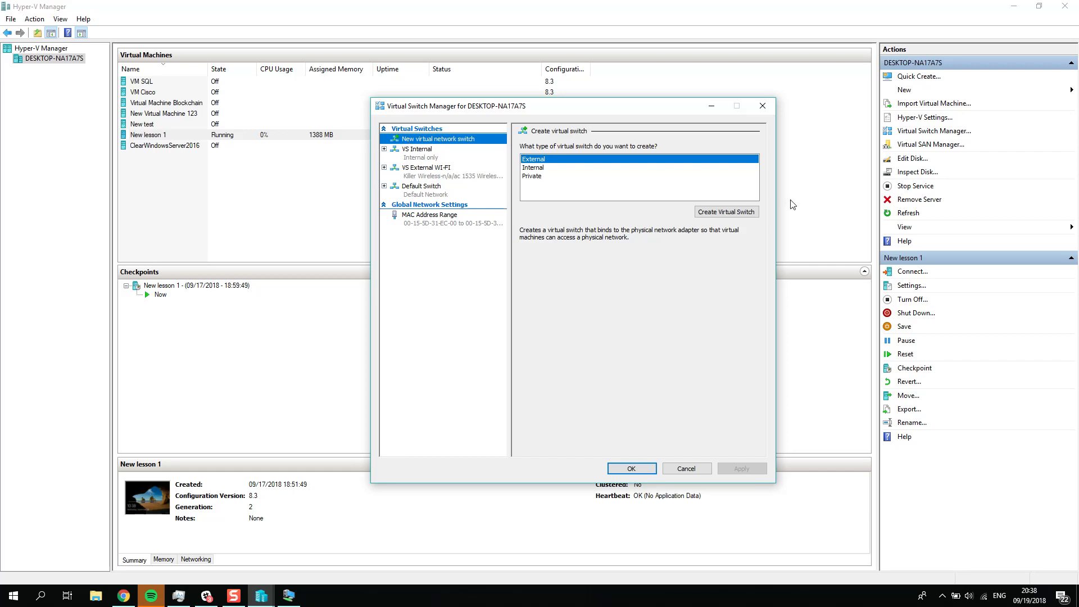
pyautogui.click(719, 215)
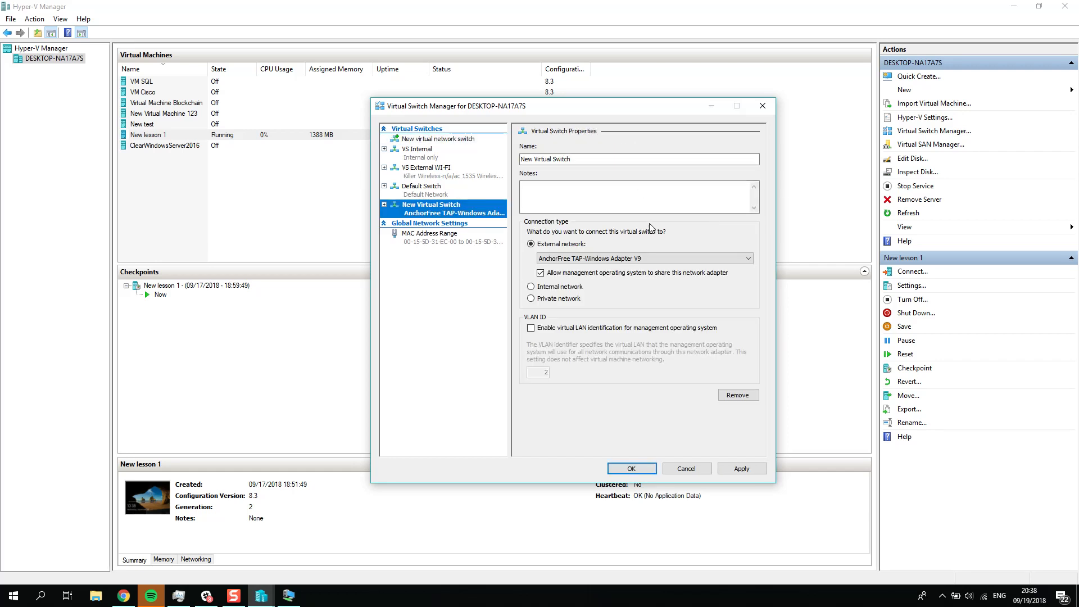
pyautogui.click(590, 259)
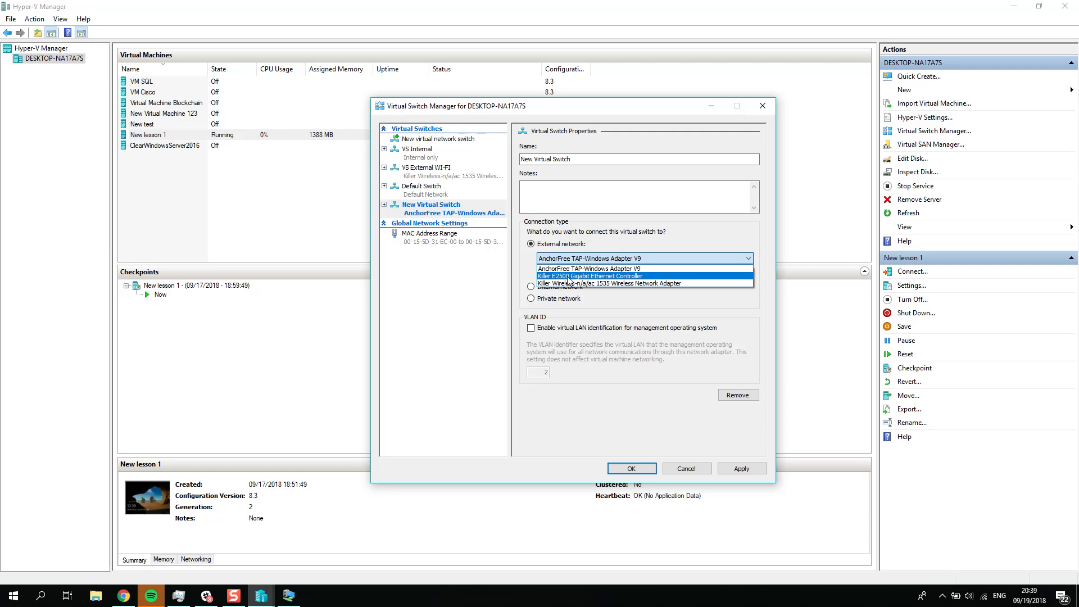
pyautogui.click(471, 190)
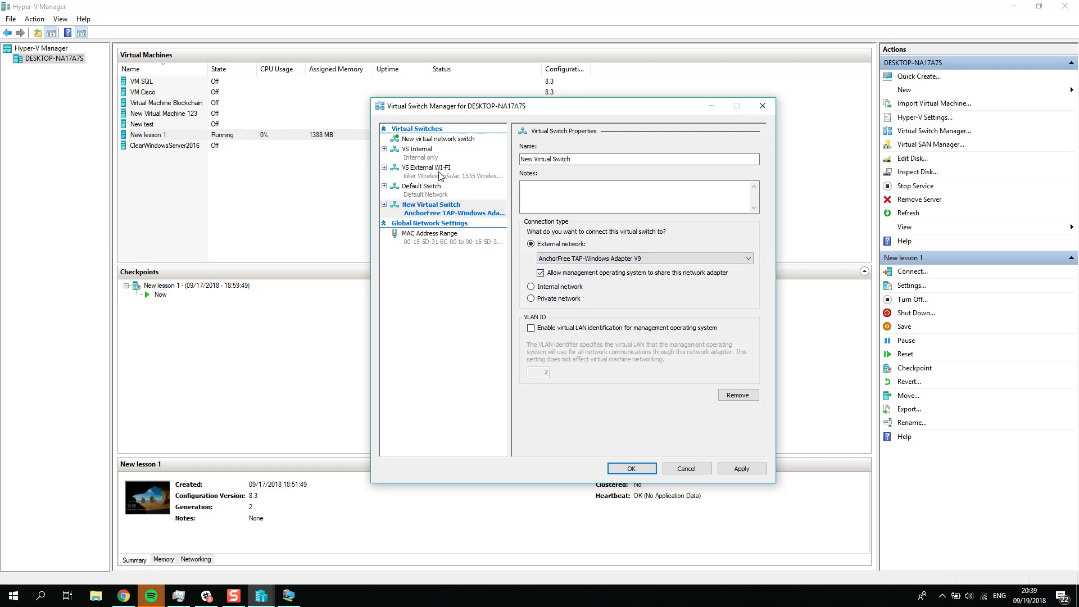
# Step: Keep VS External WI-FI on the Killer Wireless-n/a/ac 1535 Wireless Network Adapter and apply the pending virtual switch changes
pyautogui.click(440, 177)
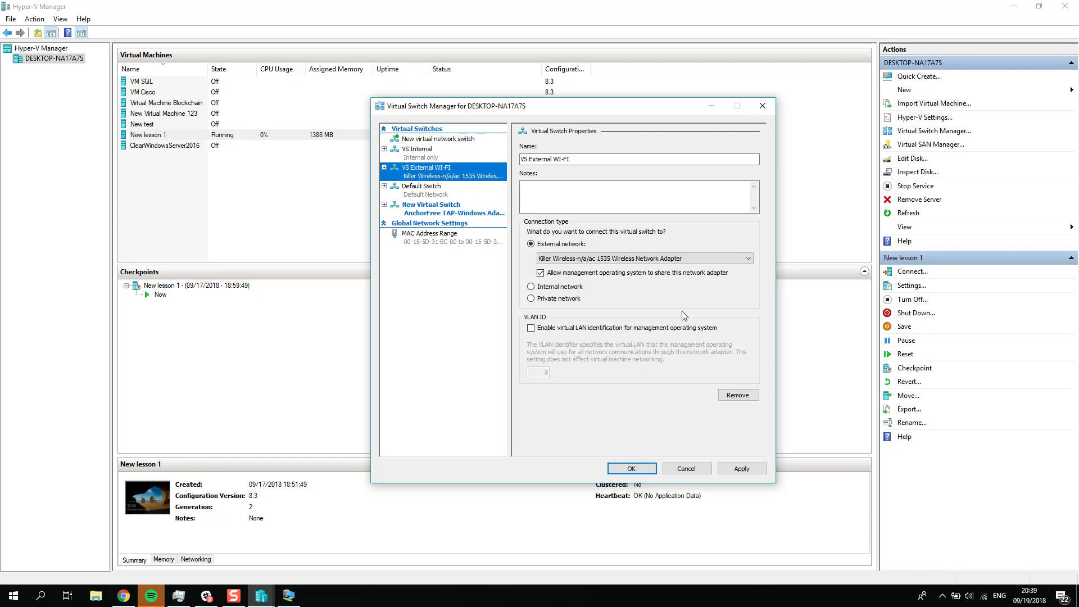
pyautogui.click(618, 259)
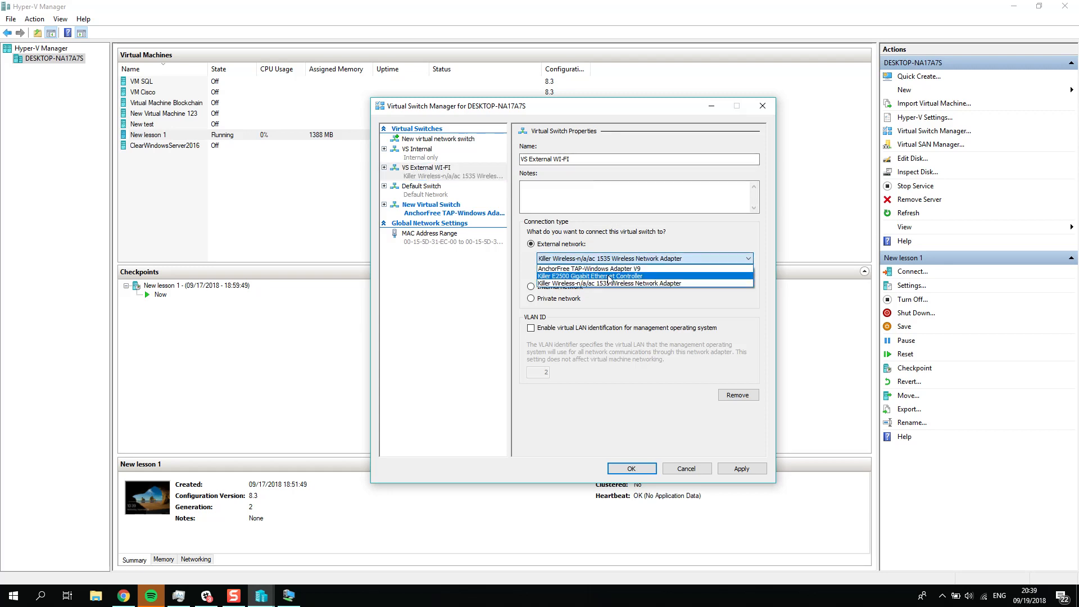
pyautogui.click(612, 284)
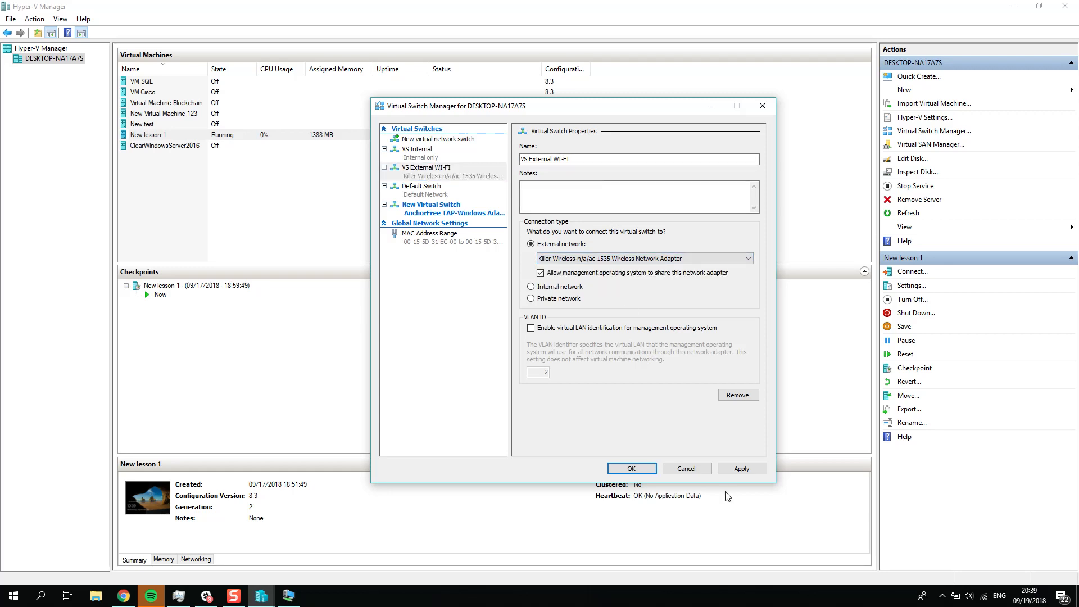
pyautogui.click(631, 468)
pyautogui.click(638, 396)
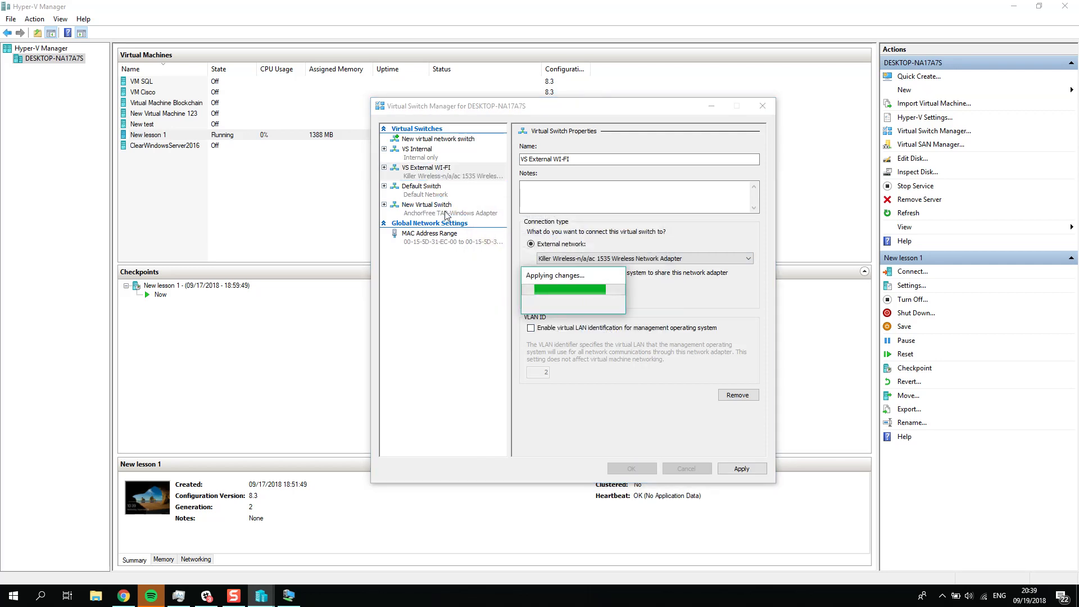
# Step: Rename the VS External WI-FI switch as VS External WI-FI 2, apply the change, and close Virtual Switch Manager
pyautogui.click(594, 159)
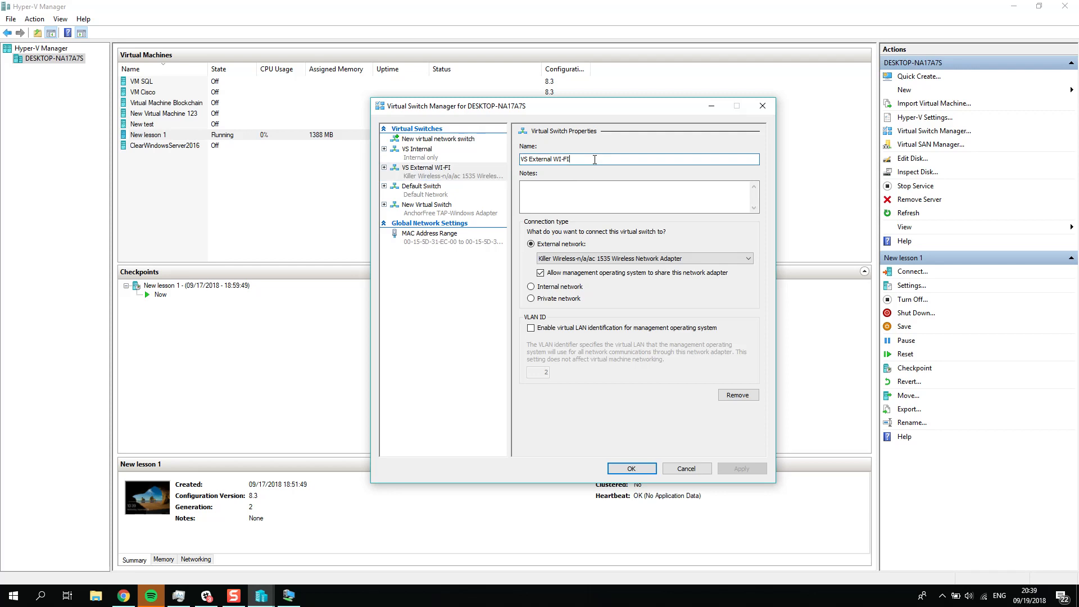
pyautogui.write('2')
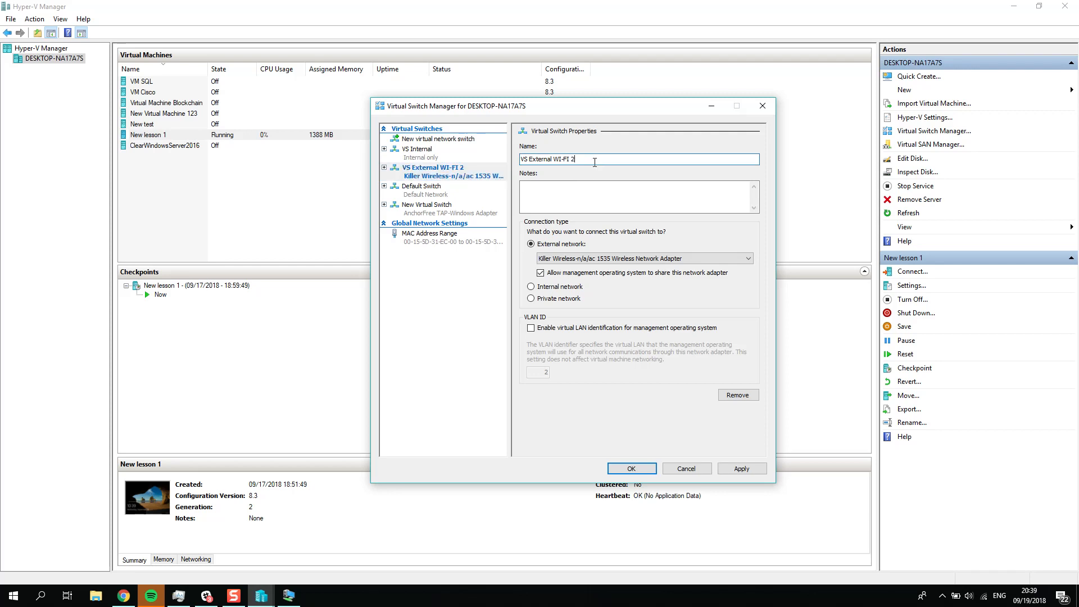
pyautogui.click(742, 468)
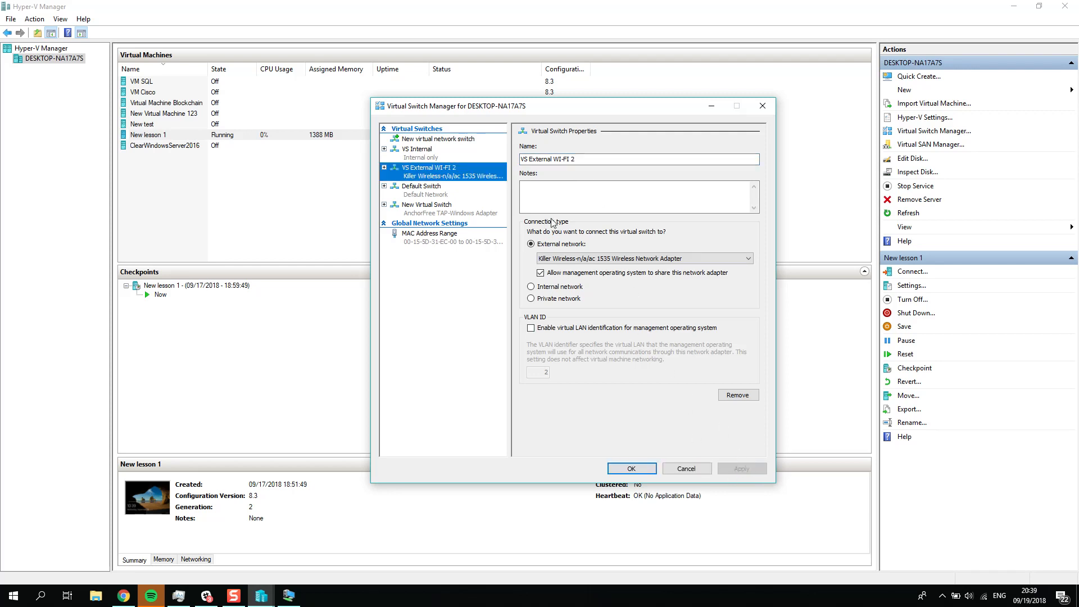
pyautogui.click(632, 468)
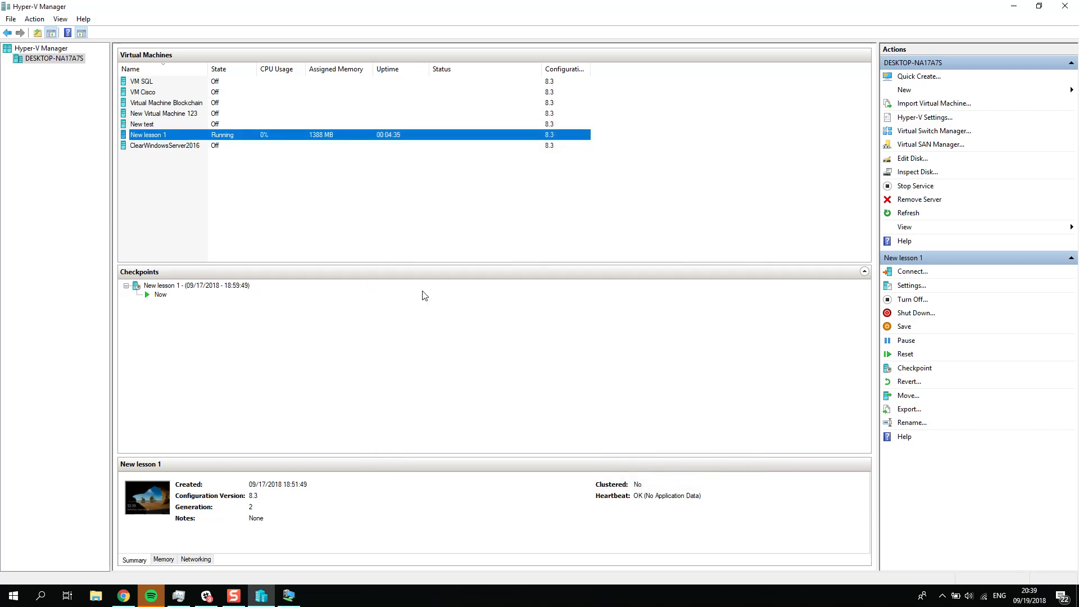
# Step: Reopen Virtual Switch Manager, rename VS External WI-FI 2 back to VS External WI-FI, and apply the change
pyautogui.click(926, 133)
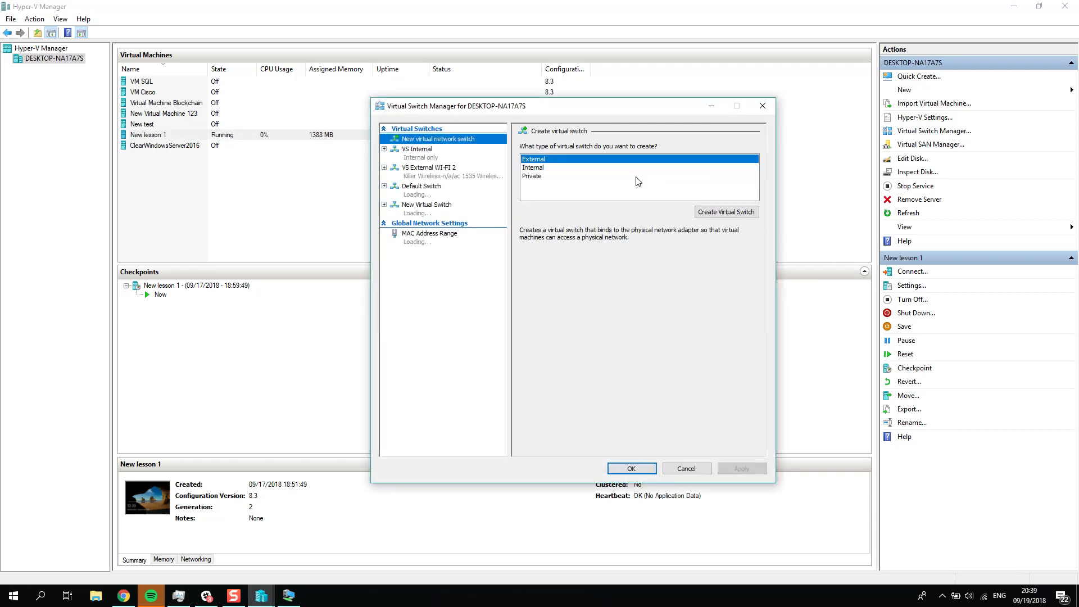
pyautogui.click(425, 178)
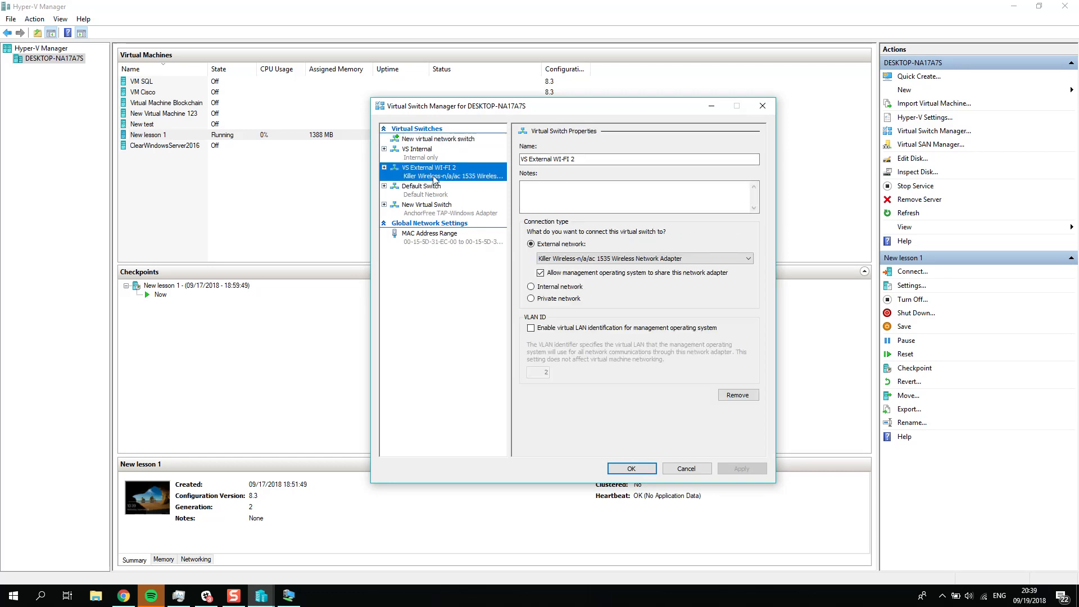
pyautogui.click(611, 160)
pyautogui.press('BackSpace')
pyautogui.press('BackSpace')
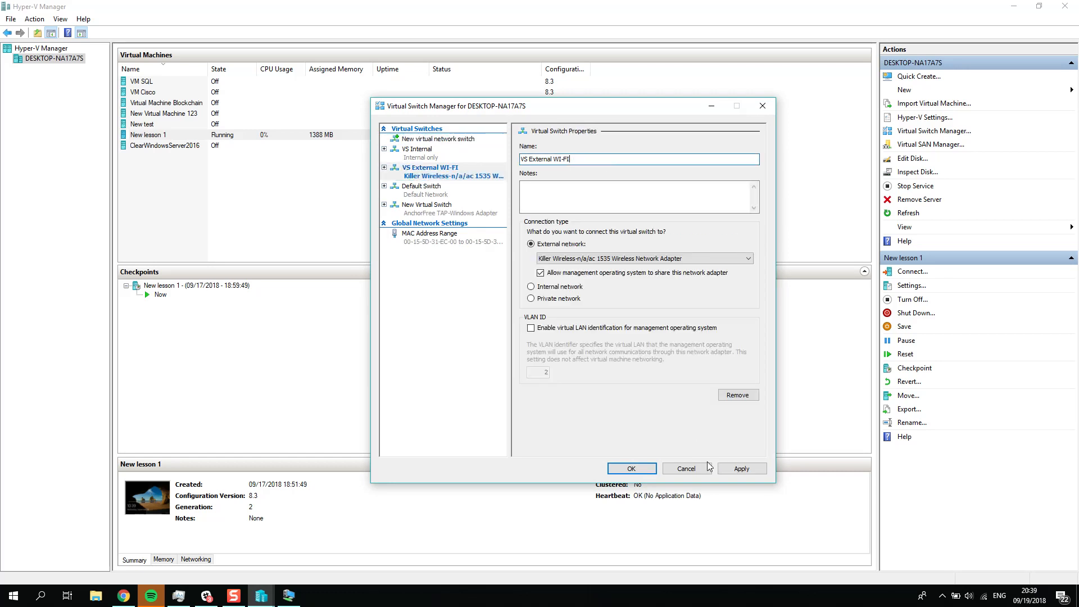
pyautogui.click(740, 468)
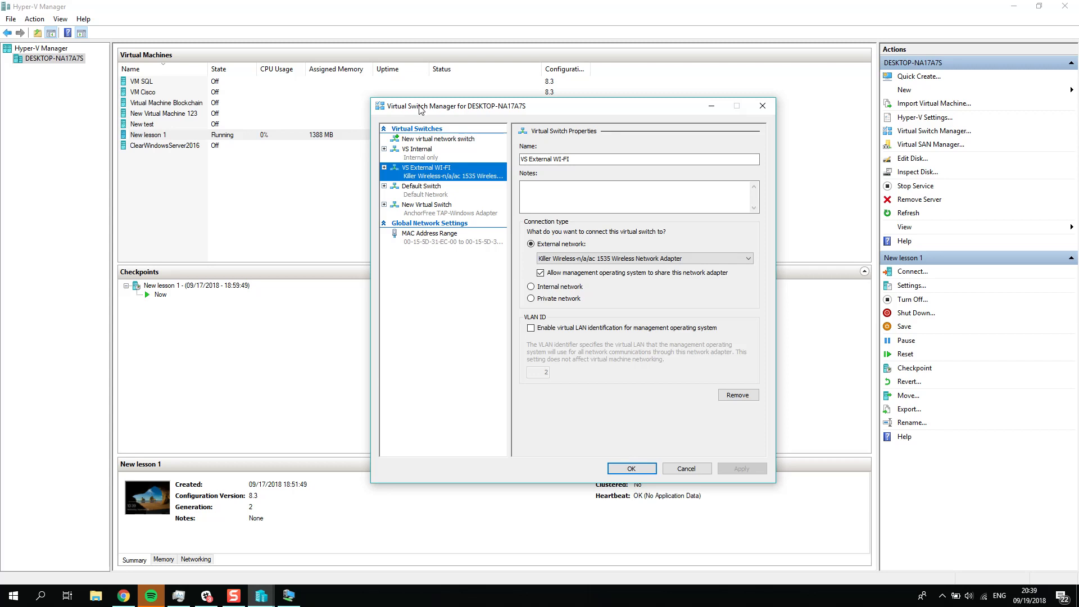
# Step: Create another external virtual switch
pyautogui.click(423, 141)
pyautogui.click(725, 212)
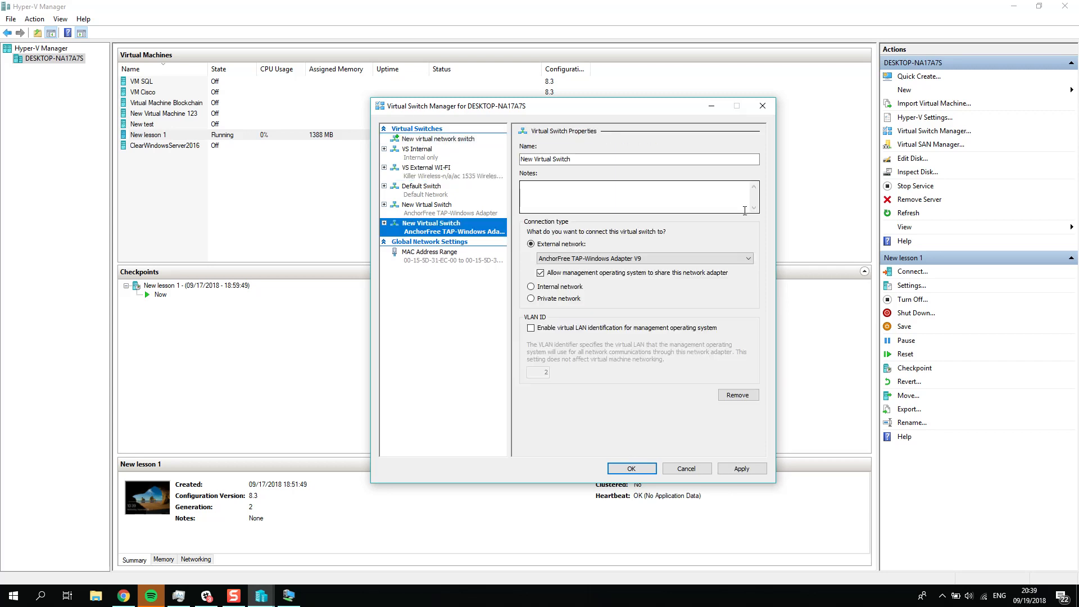
pyautogui.click(575, 158)
# Step: Try to apply the new switch with the Killer Wireless-n/a/ac 1535 Wireless Network Adapter as its external network
pyautogui.click(605, 259)
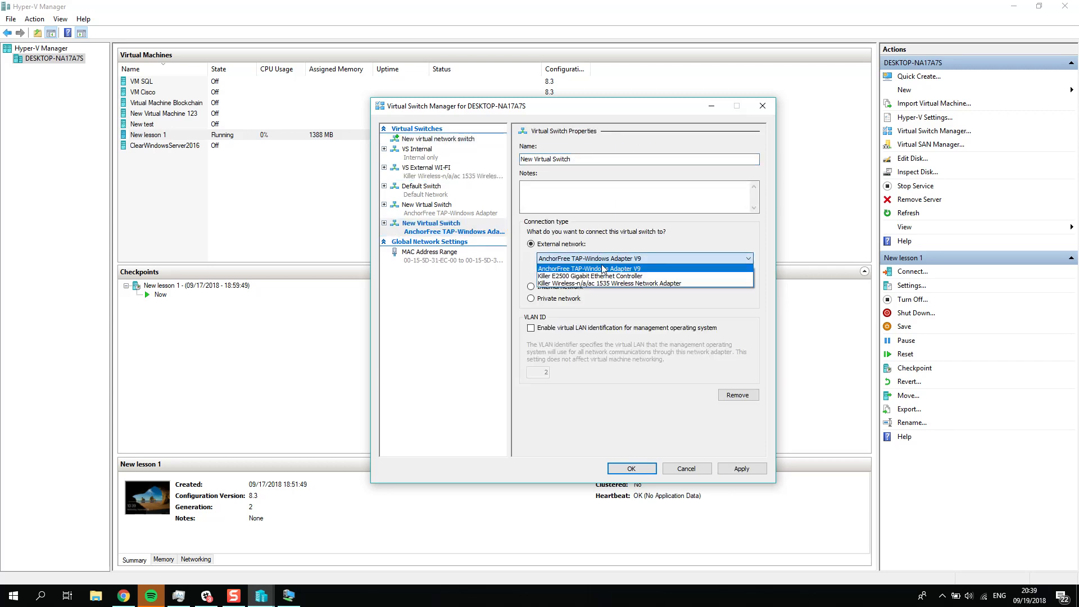
pyautogui.click(607, 275)
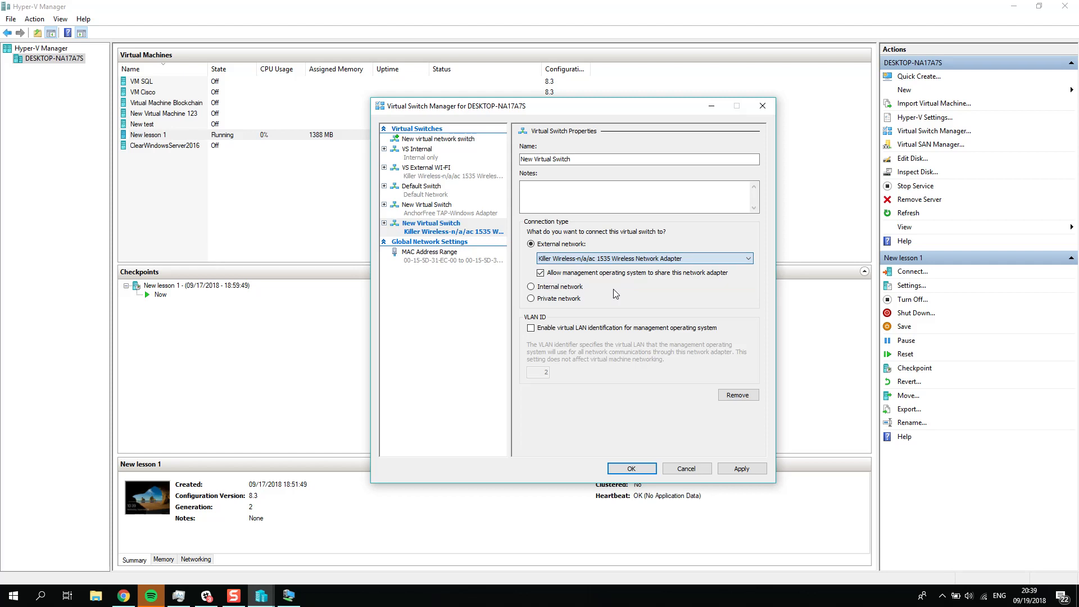
pyautogui.click(739, 471)
pyautogui.click(610, 336)
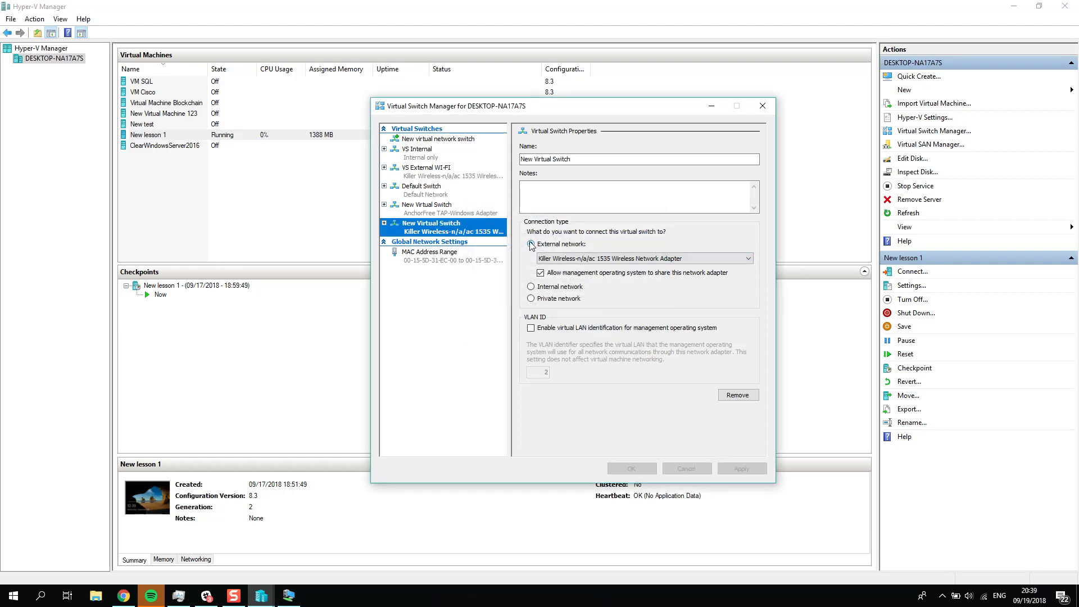
pyautogui.click(643, 313)
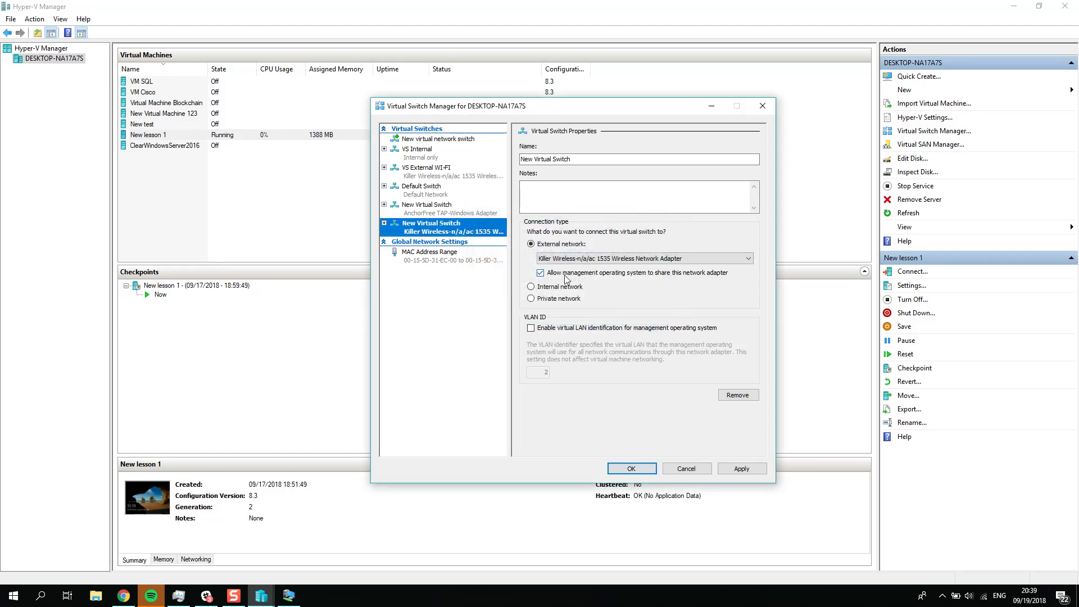
# Step: Bind the new switch to the Killer E2500 Gigabit Ethernet Controller, name it VS External RJ45, and apply it
pyautogui.click(585, 259)
pyautogui.click(601, 279)
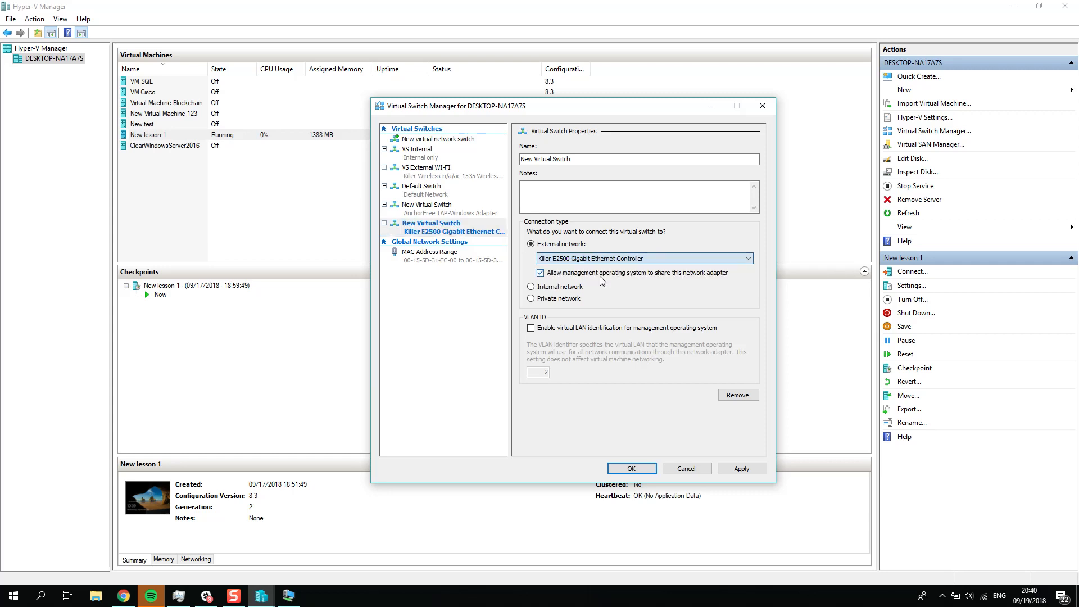
pyautogui.moveTo(574, 159); pyautogui.dragTo(507, 169)
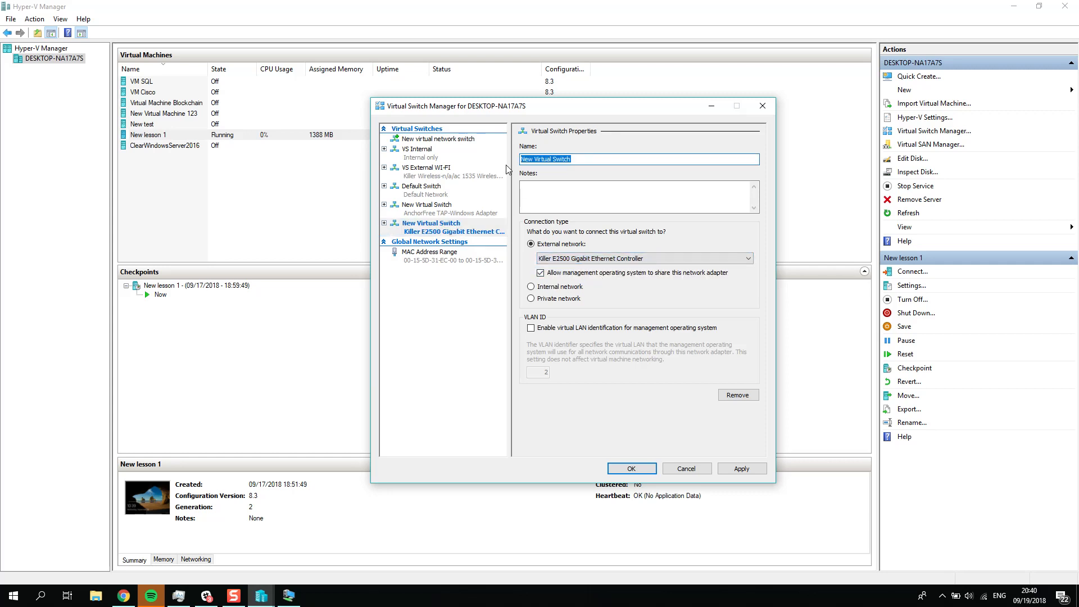
pyautogui.write('VS External')
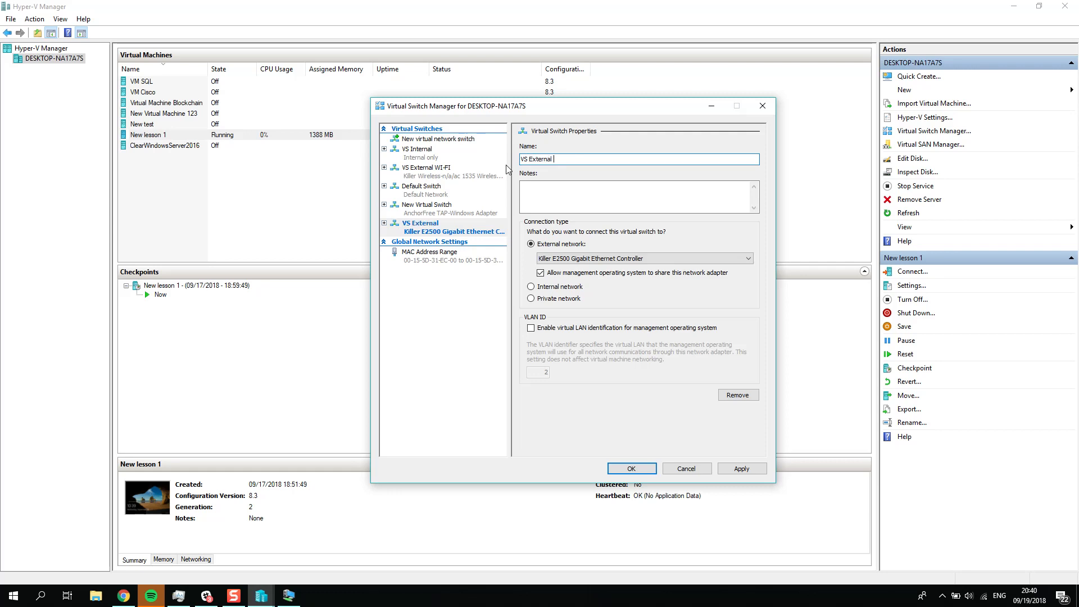
pyautogui.write(' RG')
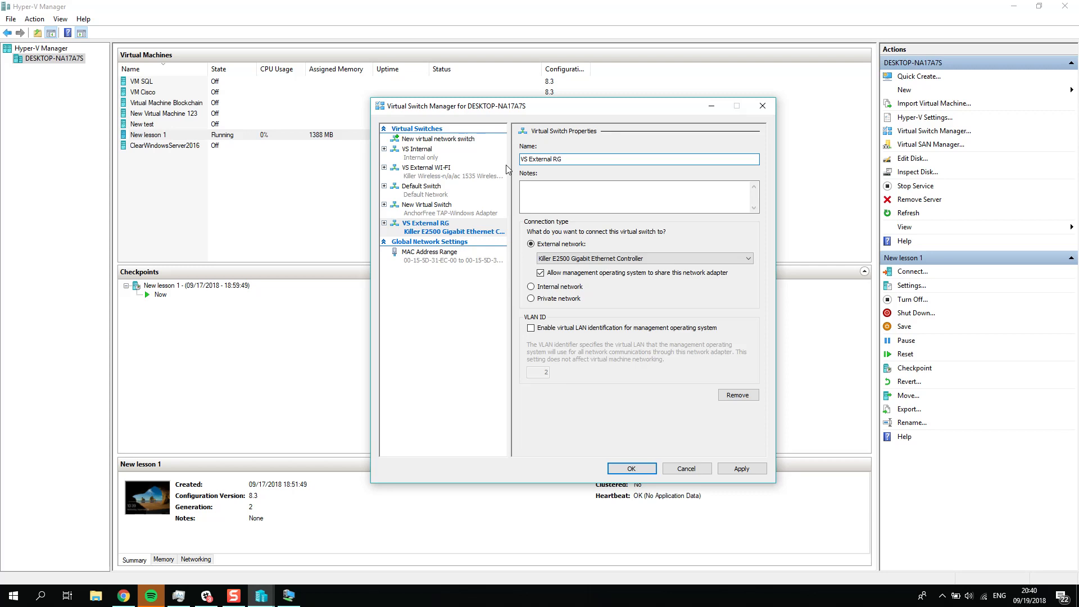
pyautogui.write('J45')
pyautogui.click(742, 469)
pyautogui.press('Return')
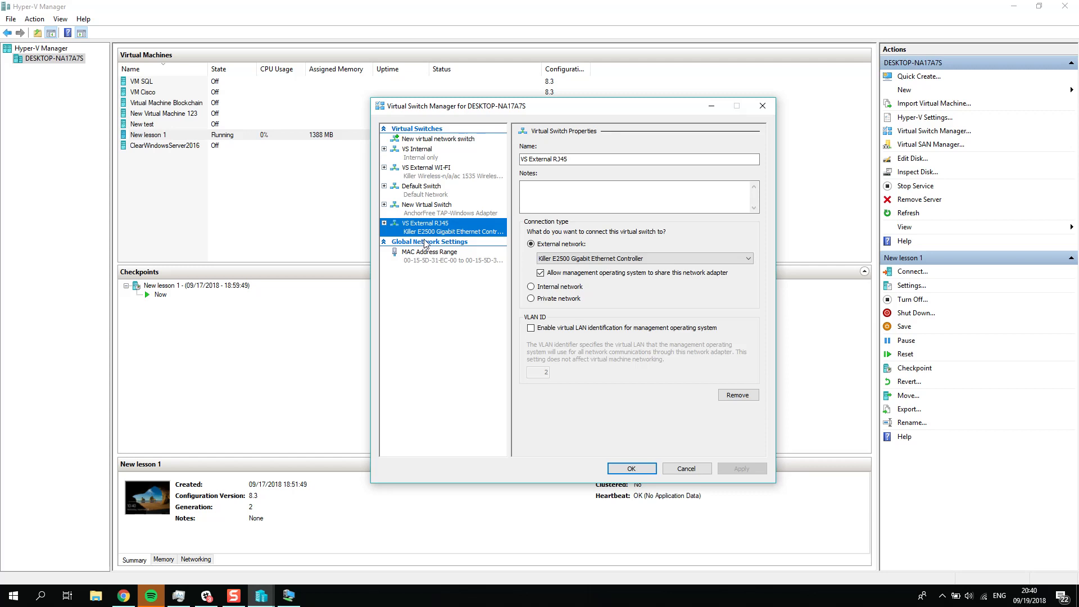
pyautogui.click(632, 468)
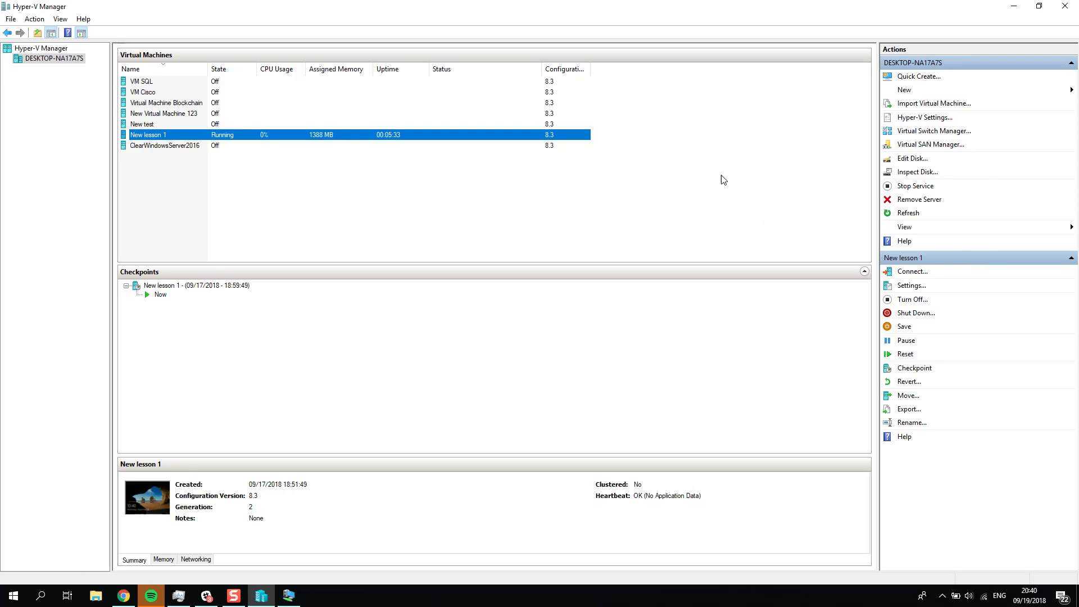
# Step: Add a second network adapter to the New lesson 1 virtual machine and connect it to the VS External WI-FI switch
pyautogui.click(907, 287)
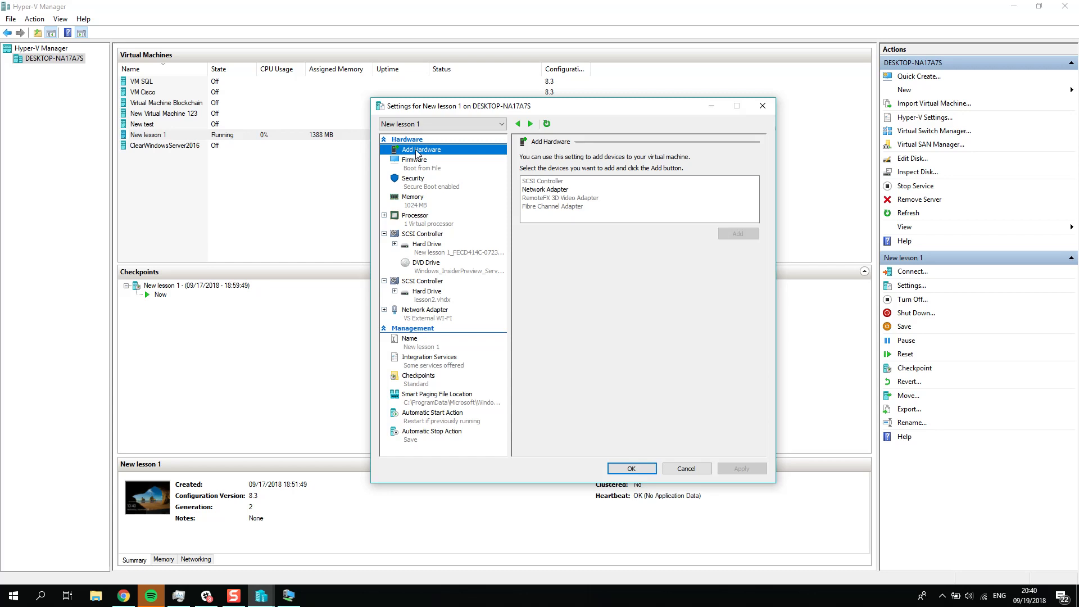
pyautogui.click(566, 191)
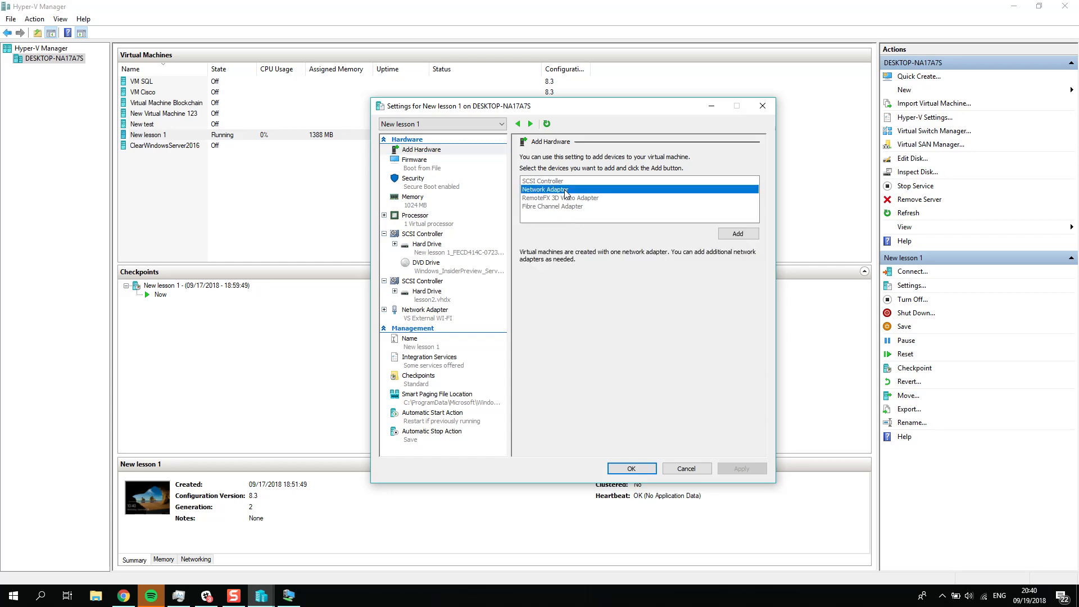
pyautogui.click(742, 232)
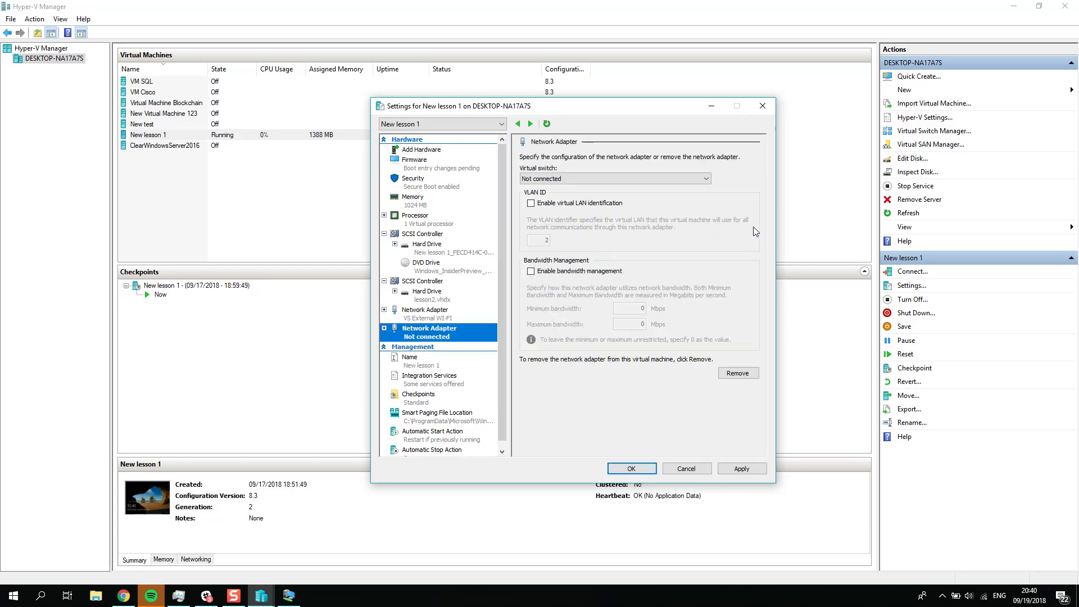
pyautogui.click(567, 178)
pyautogui.click(554, 203)
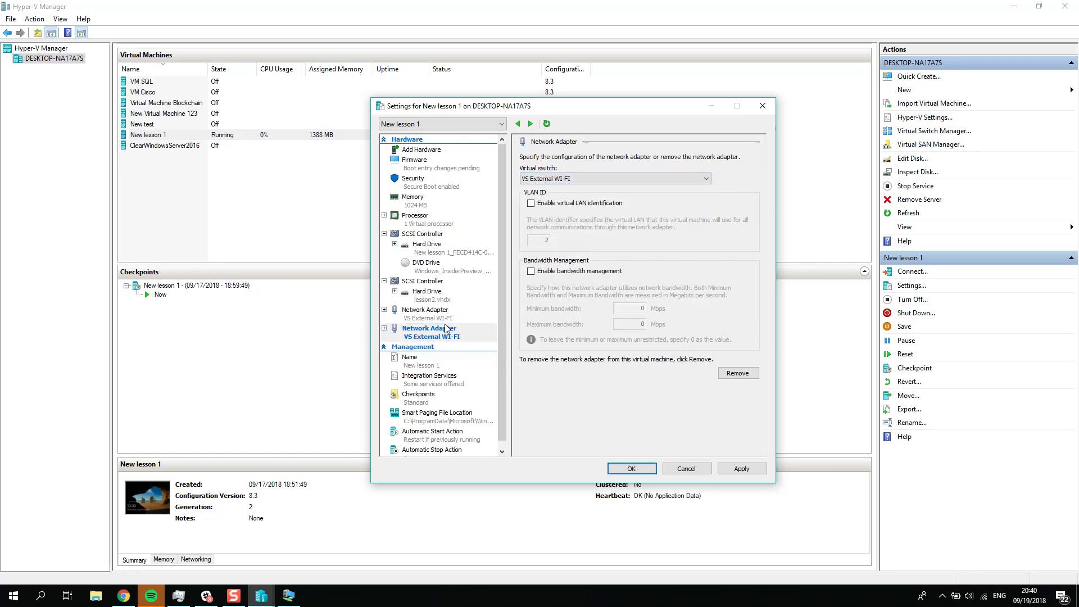
# Step: Review the virtual switches available to the new network adapter and select the original network adapter in the hardware list
pyautogui.click(596, 178)
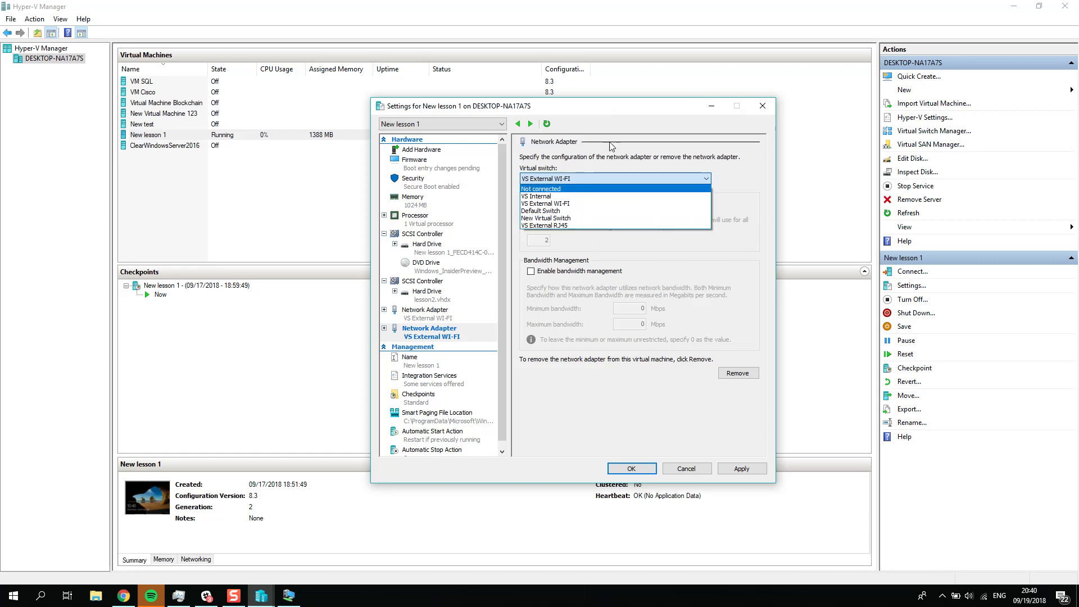
pyautogui.click(626, 107)
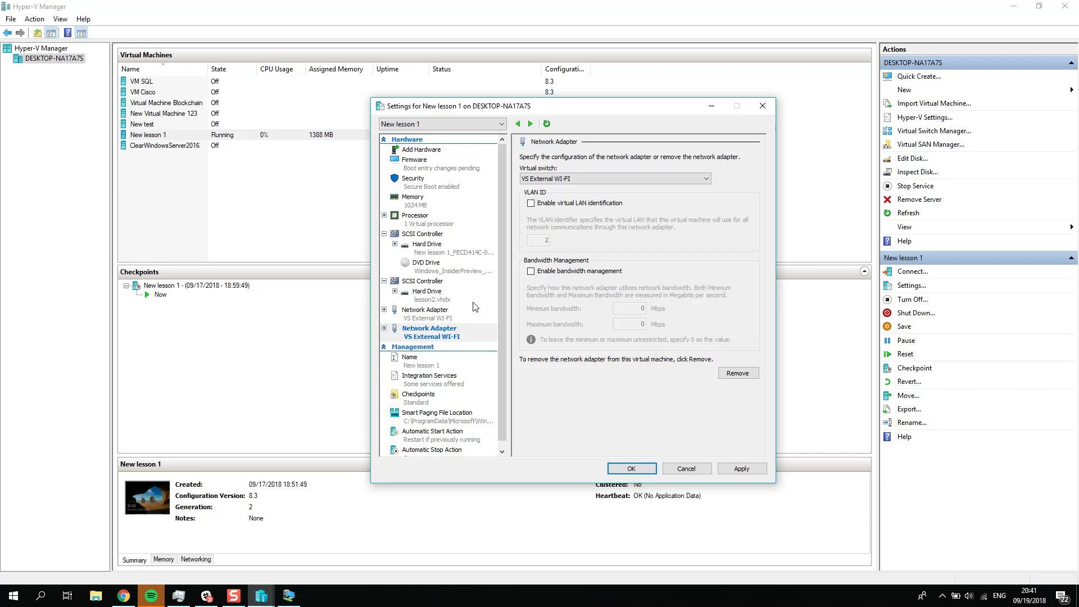
pyautogui.click(447, 310)
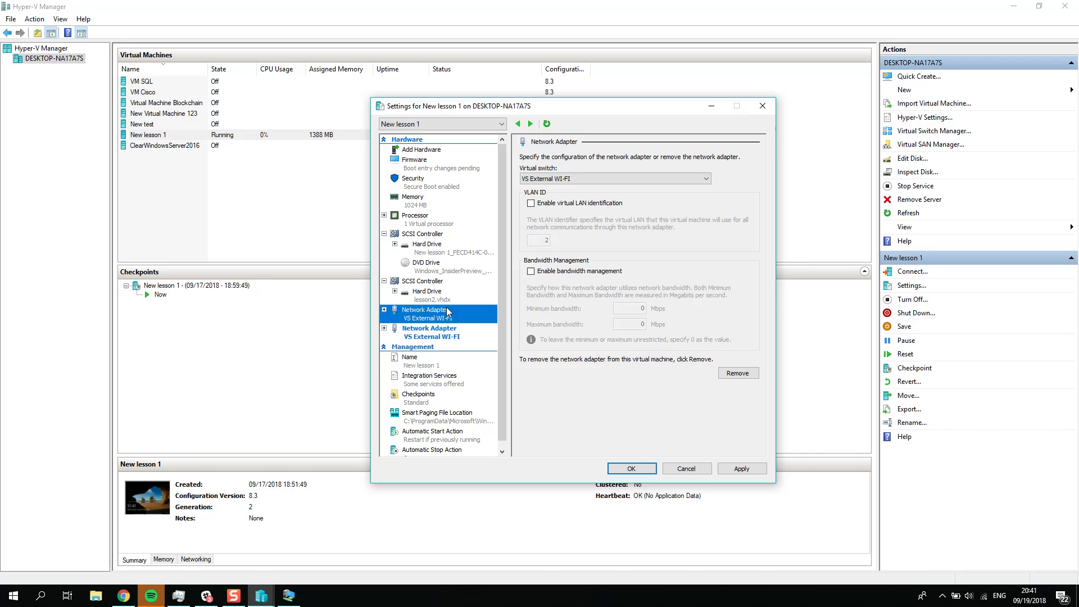
# Step: Discard the pending adapter settings, switch to the New lesson 1 virtual machine and open its network adapter list with Ethernet selected
pyautogui.click(688, 466)
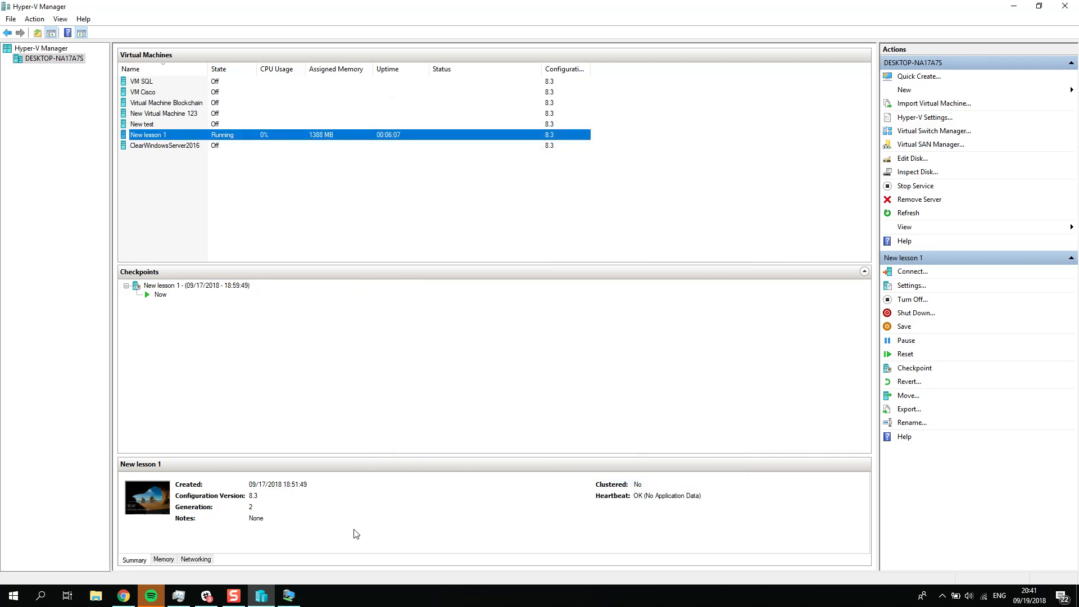
pyautogui.click(285, 589)
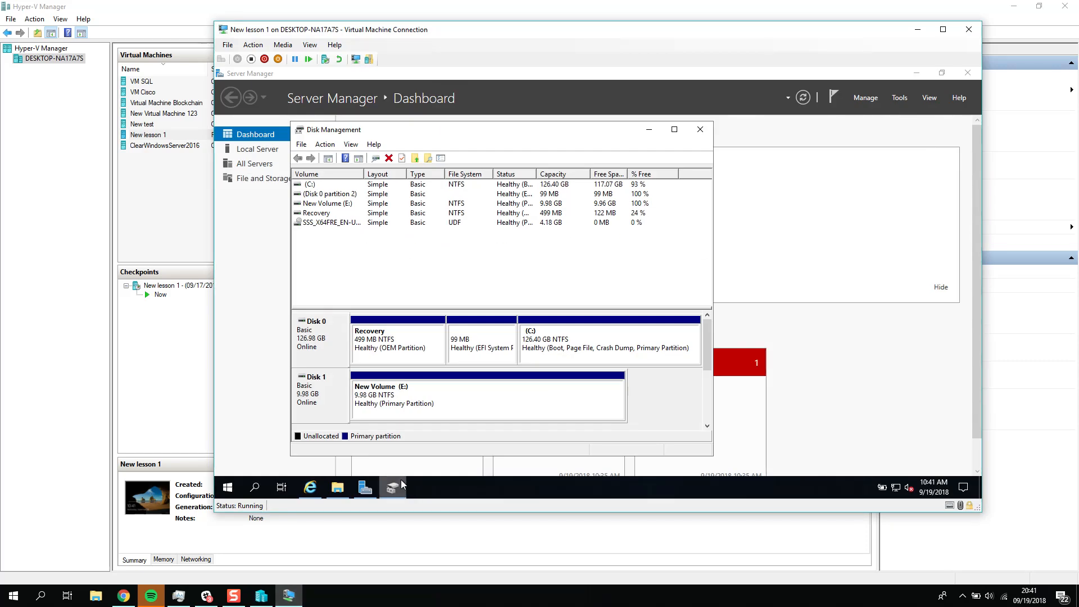
pyautogui.click(748, 201)
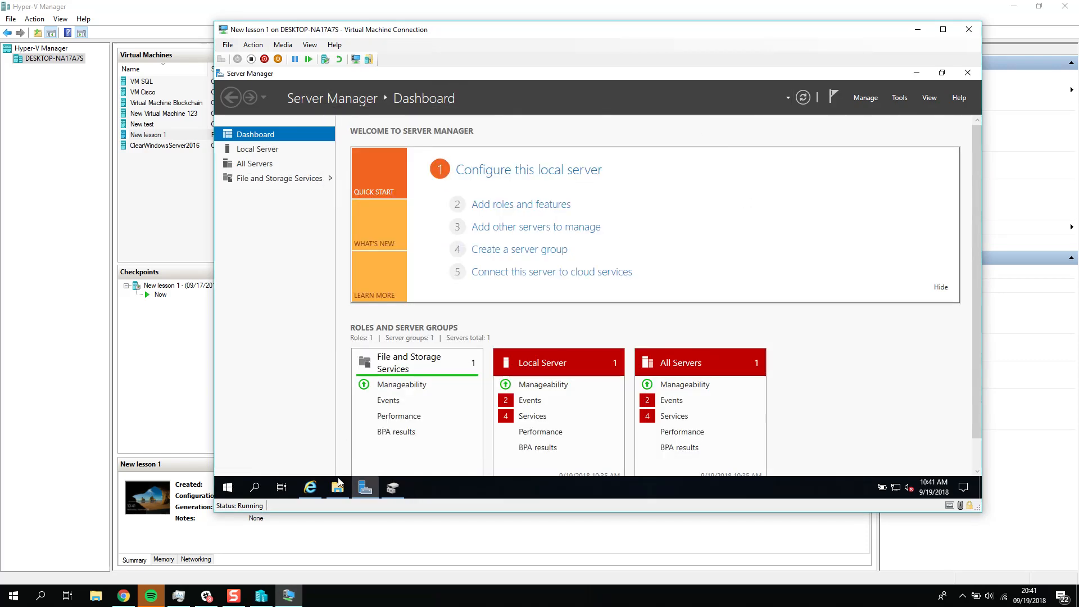
pyautogui.click(896, 487)
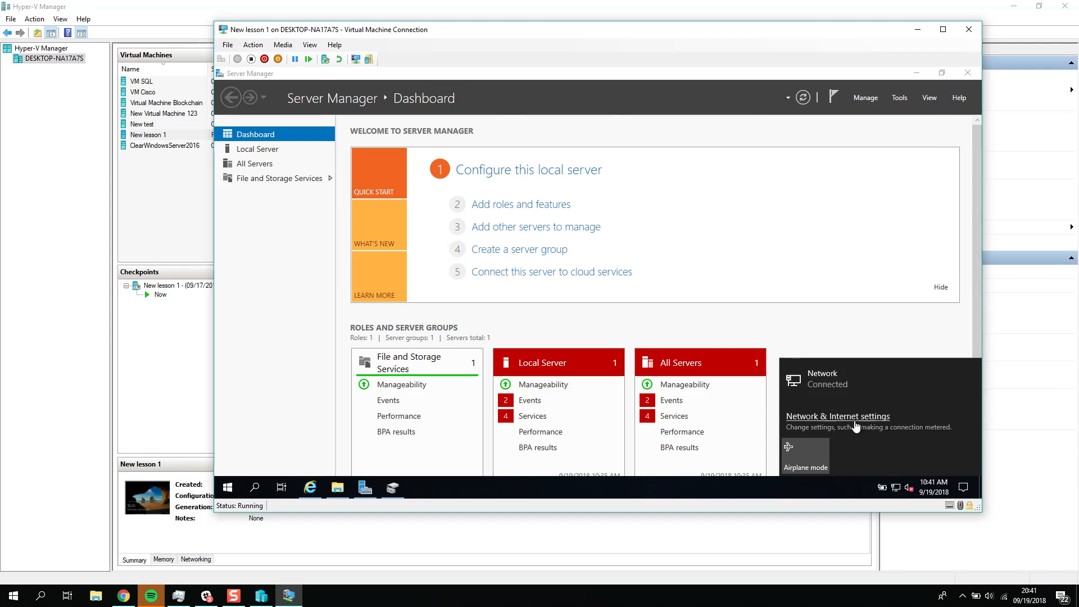
pyautogui.click(838, 417)
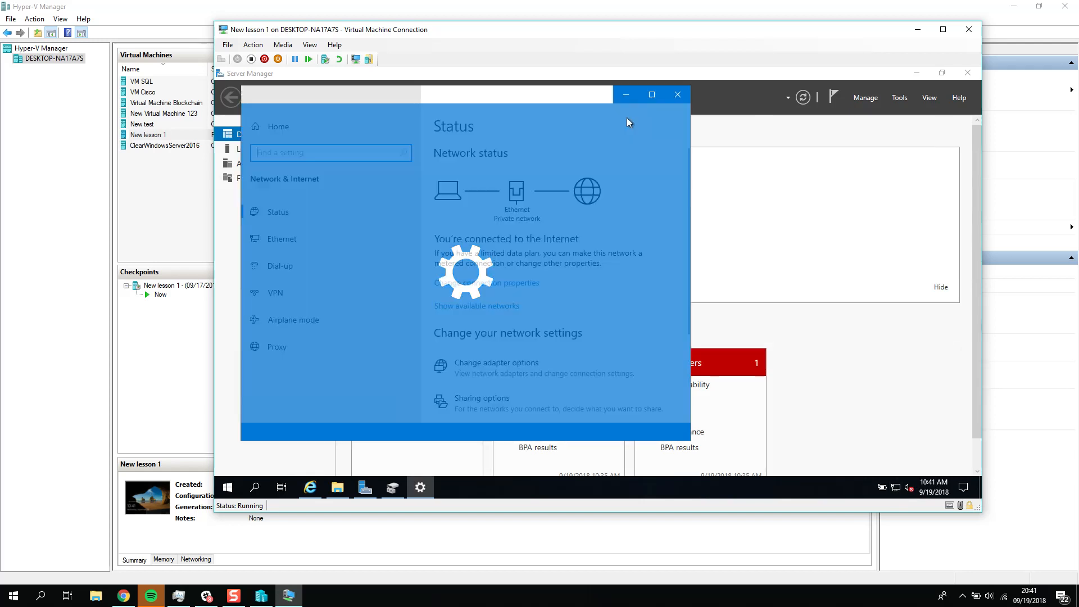
pyautogui.click(501, 363)
pyautogui.click(332, 186)
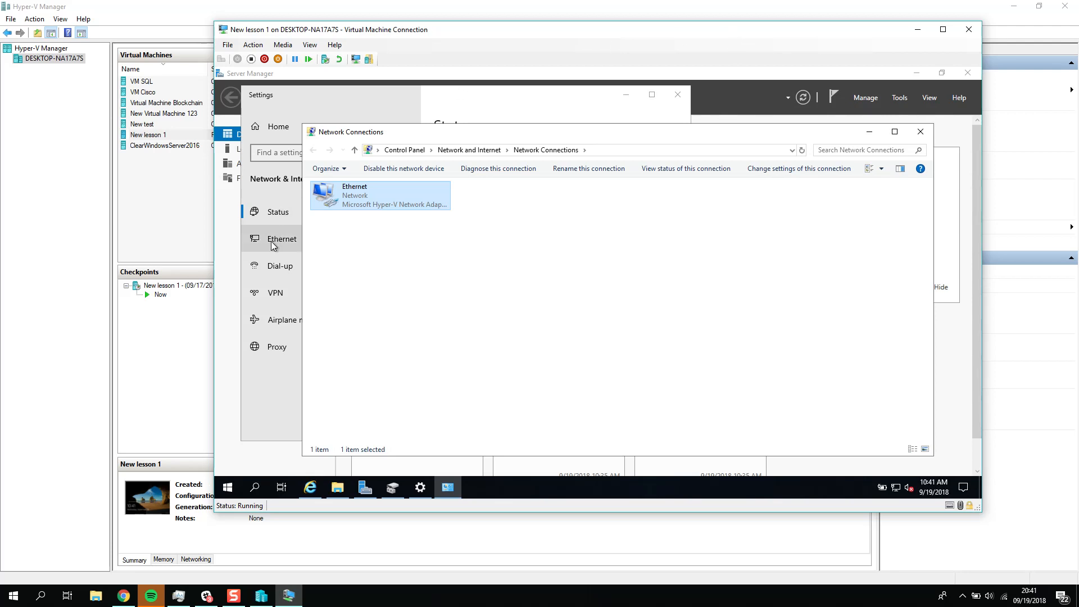
# Step: Switch to Hyper-V Manager and compare the Internal and Private switch types in the Virtual Switch Manager
pyautogui.click(262, 595)
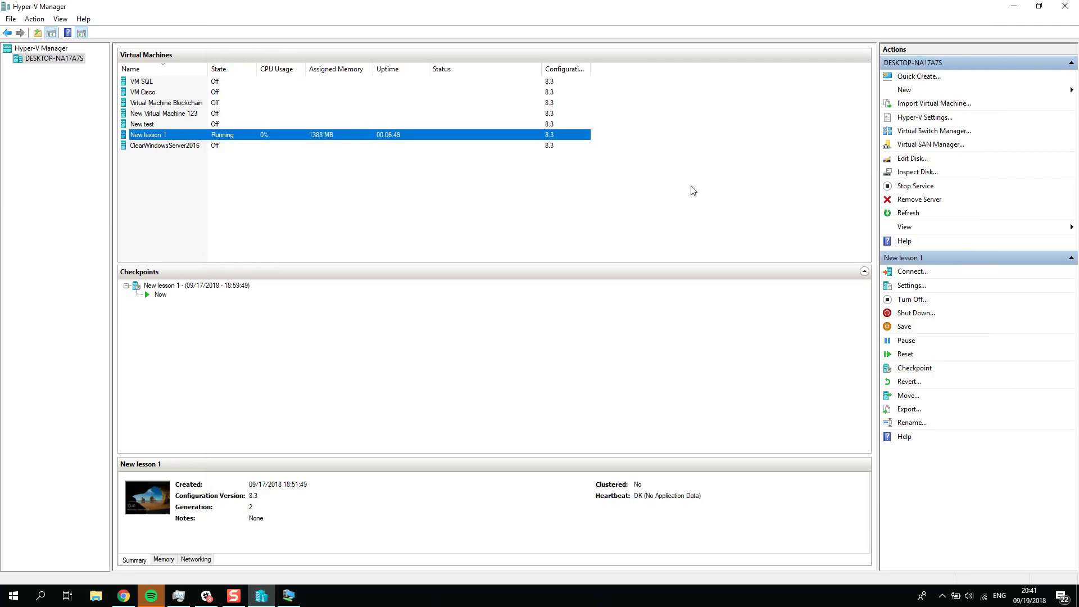
pyautogui.click(911, 133)
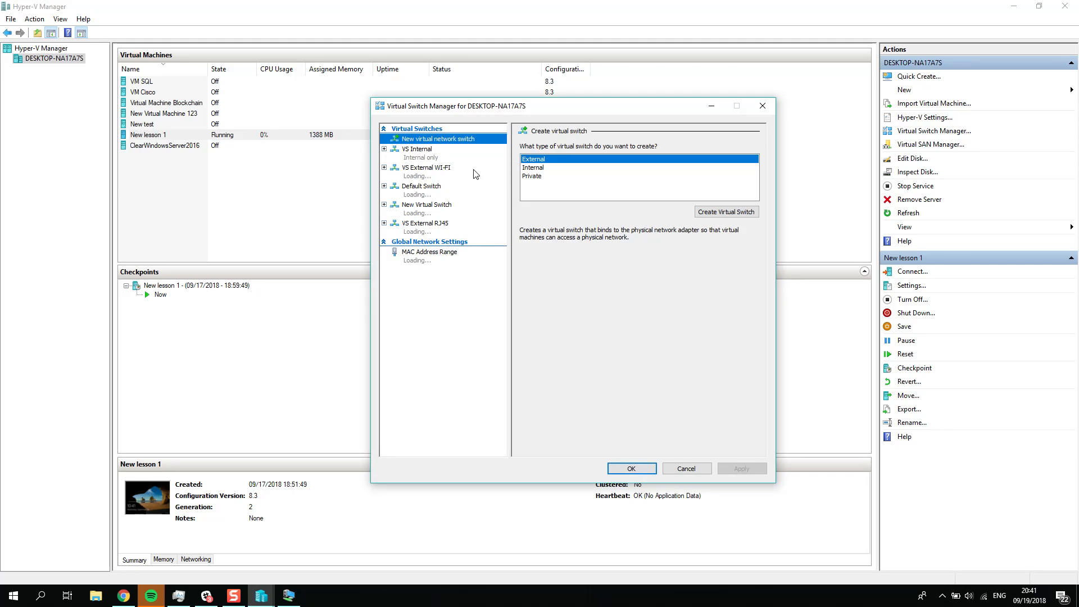
pyautogui.click(558, 169)
pyautogui.click(548, 177)
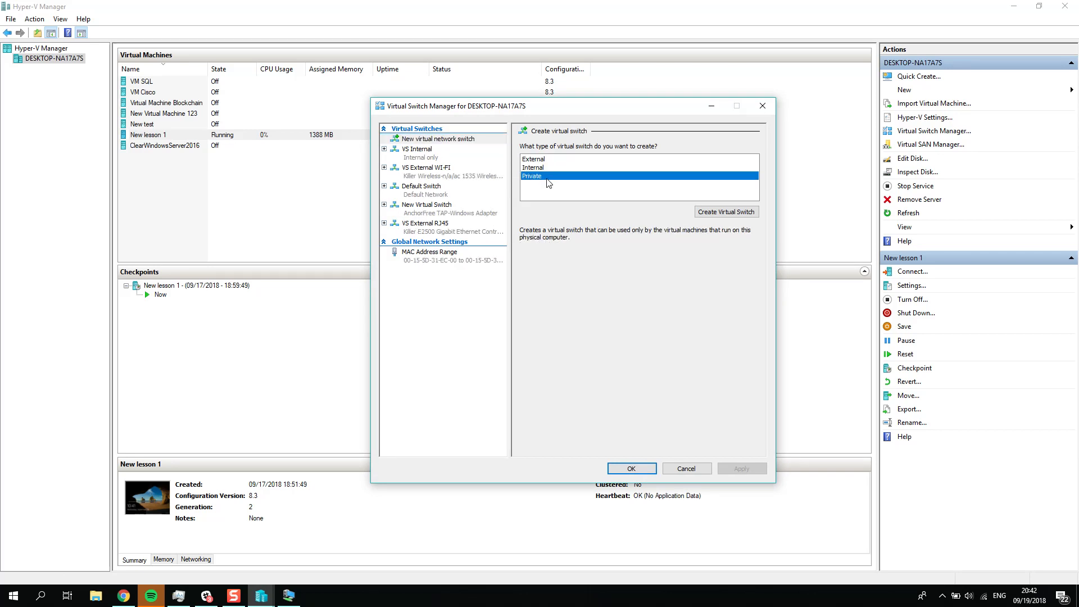
pyautogui.click(545, 169)
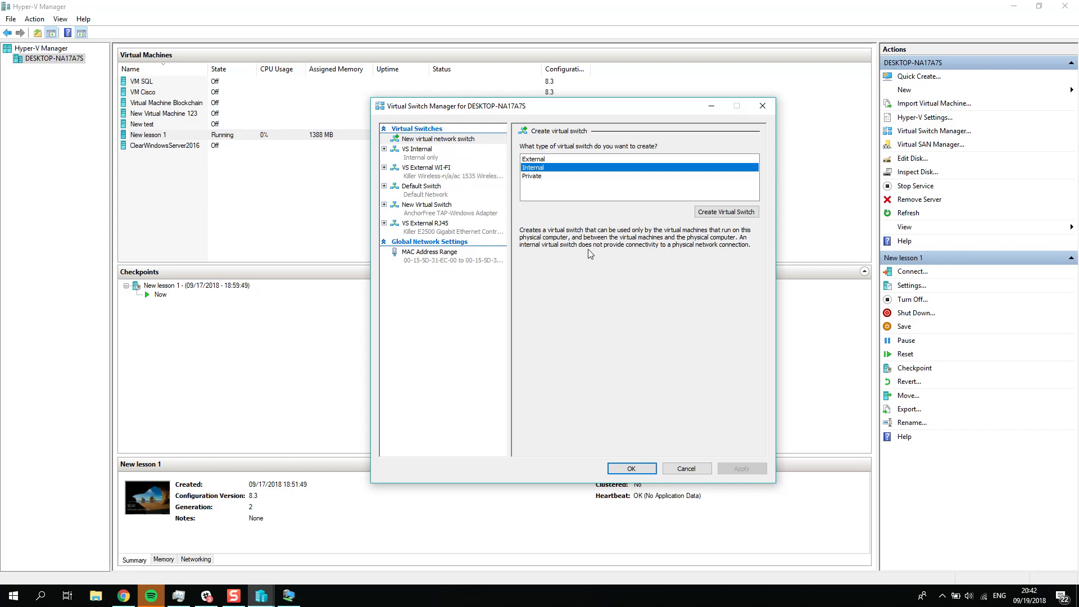
pyautogui.click(534, 176)
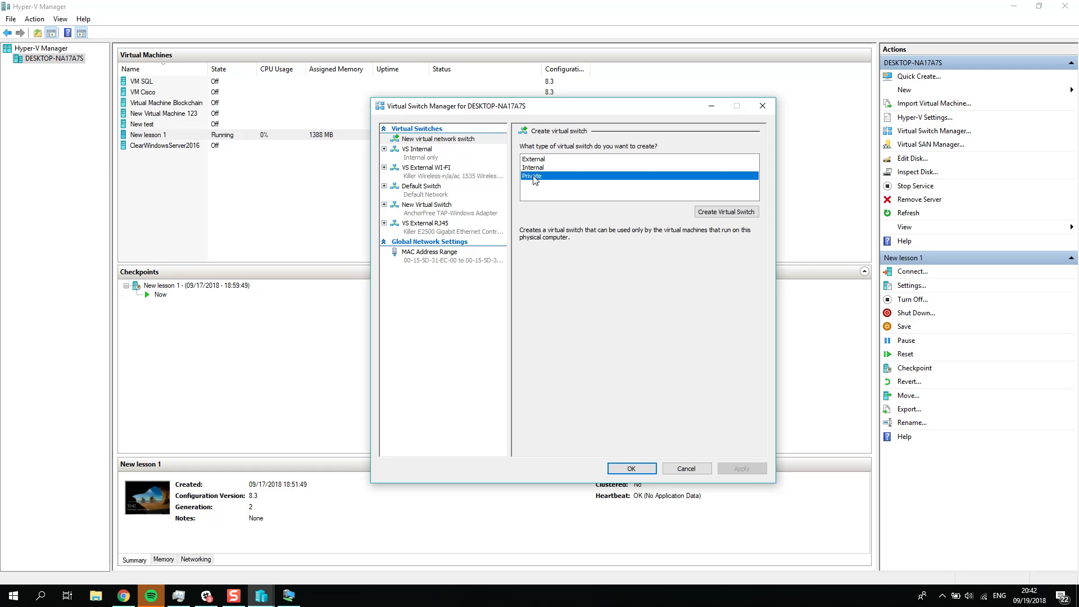
pyautogui.click(538, 168)
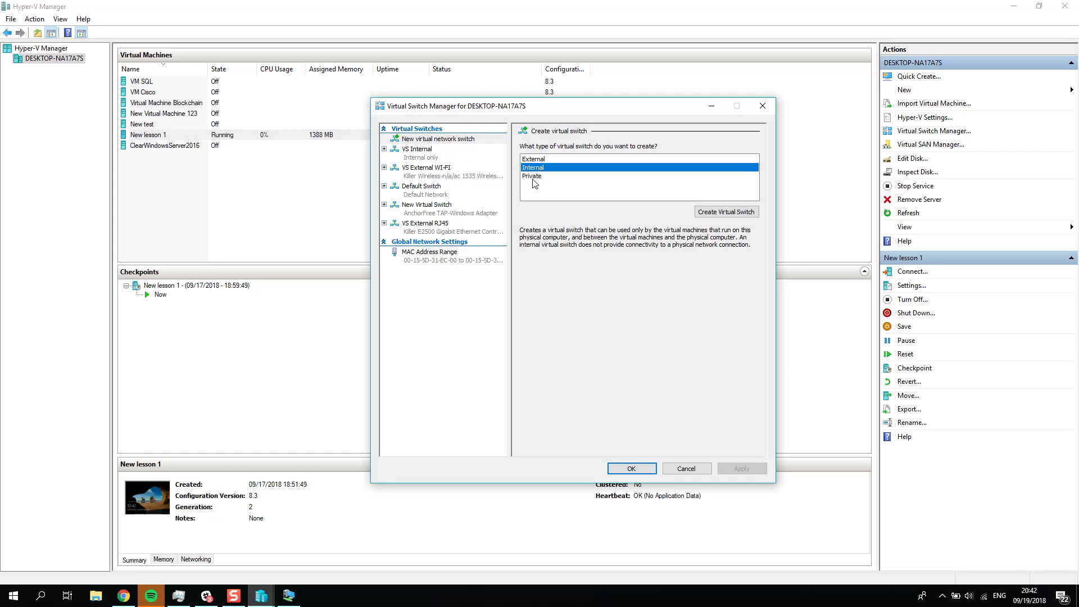
pyautogui.click(532, 177)
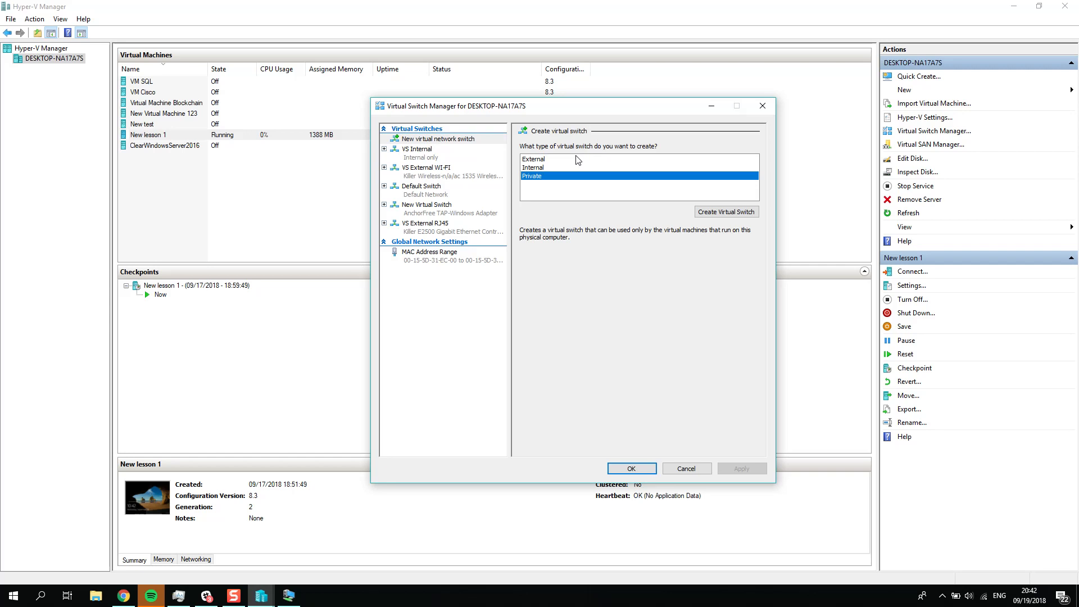
# Step: Create an internal virtual switch named New Virtual Switch Itrenal lesson2 and apply it
pyautogui.click(539, 168)
pyautogui.click(726, 211)
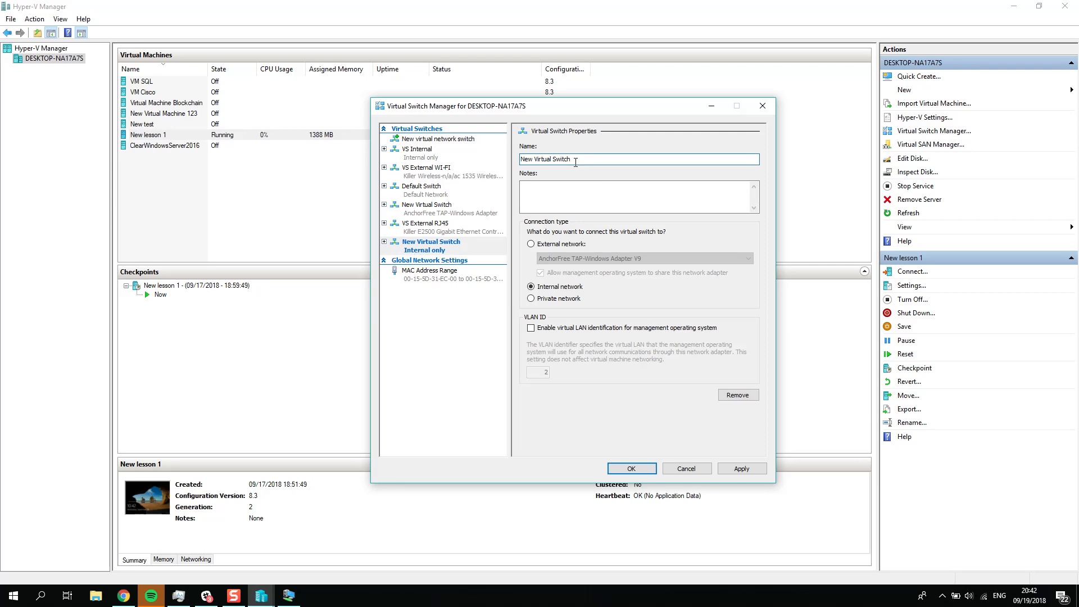
pyautogui.write('Itrenal lesson2')
pyautogui.click(741, 469)
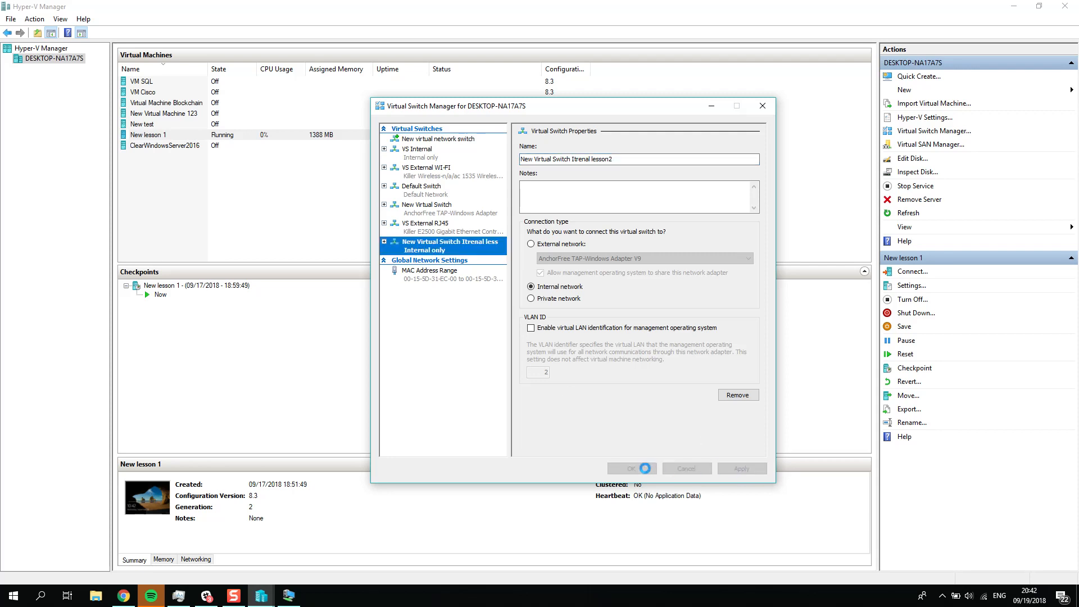
pyautogui.click(645, 468)
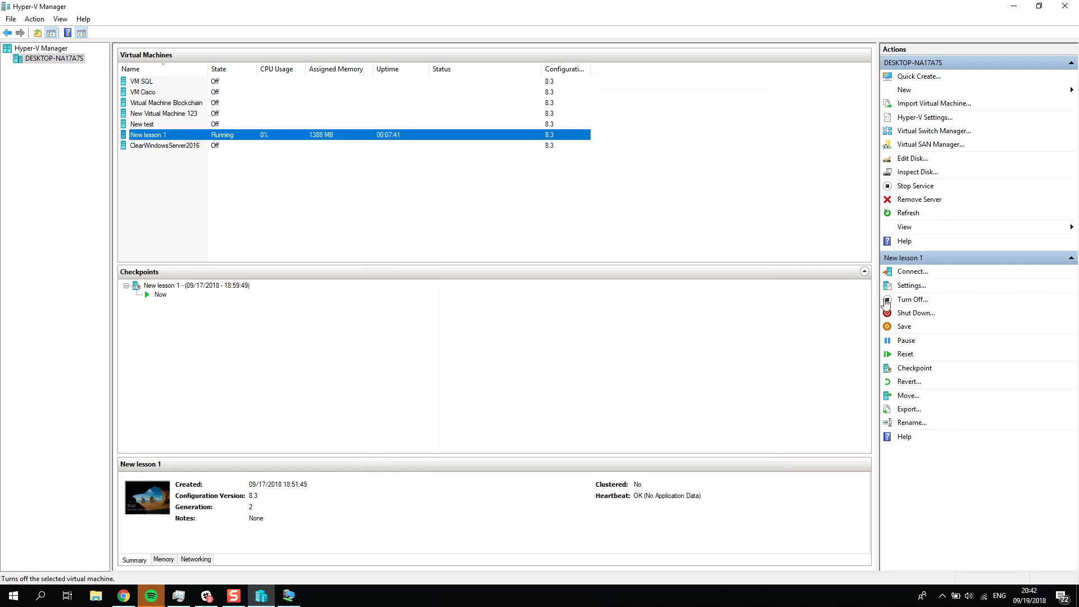
# Step: Add a network adapter to the New lesson 1 virtual machine and connect it to New Virtual Switch Itrenal lesson2
pyautogui.click(913, 286)
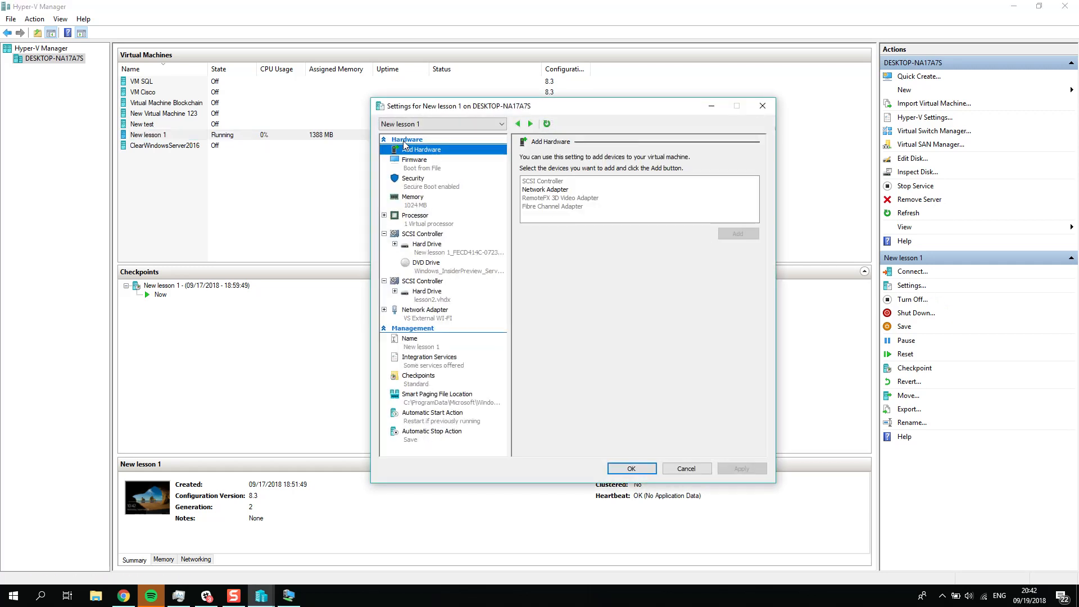
pyautogui.click(557, 189)
pyautogui.click(750, 238)
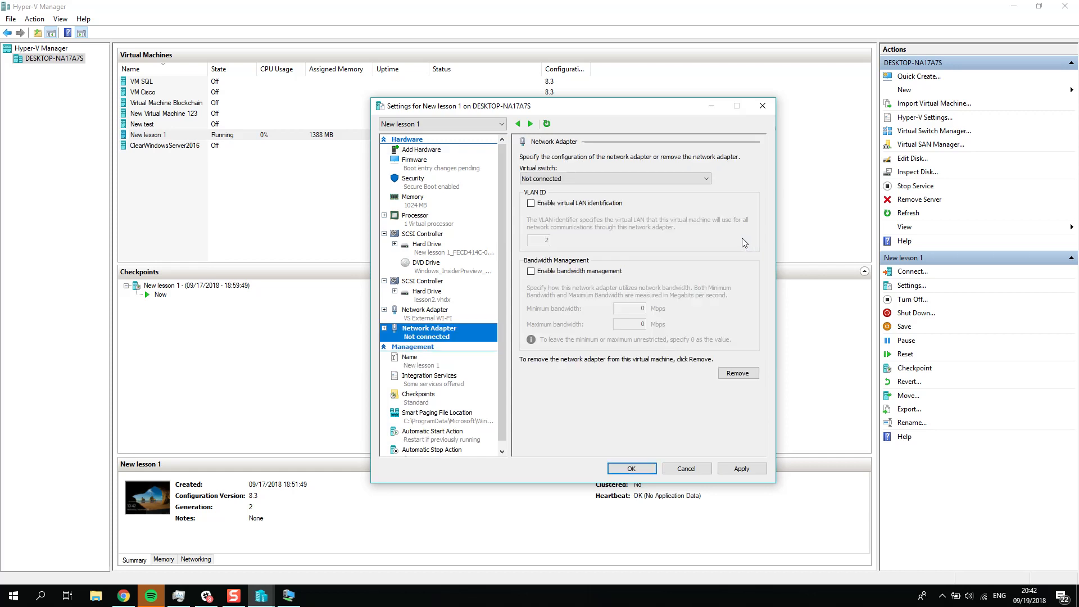
pyautogui.click(578, 179)
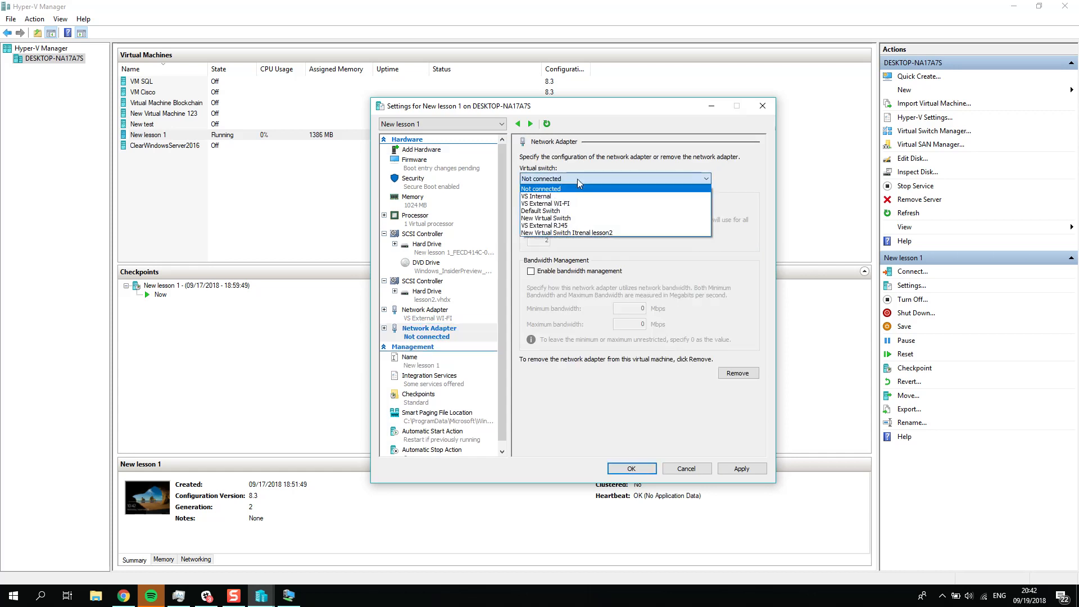
pyautogui.click(602, 234)
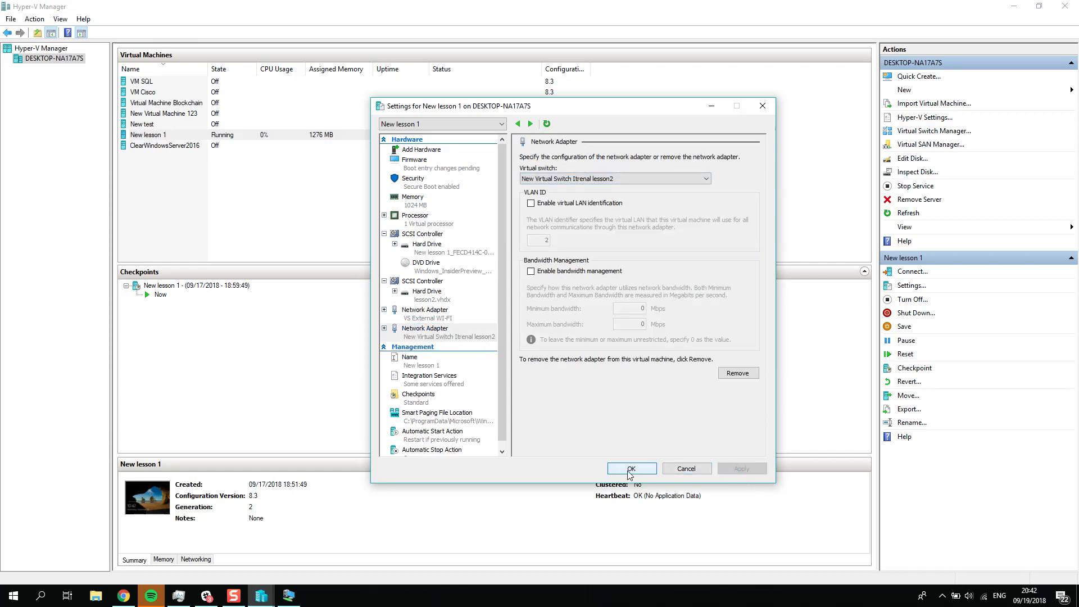
pyautogui.click(631, 469)
# Step: Switch to the New lesson 1 virtual machine connection and examine the Ethernet and Ethernet 2 adapters in Network Connections
pyautogui.click(289, 595)
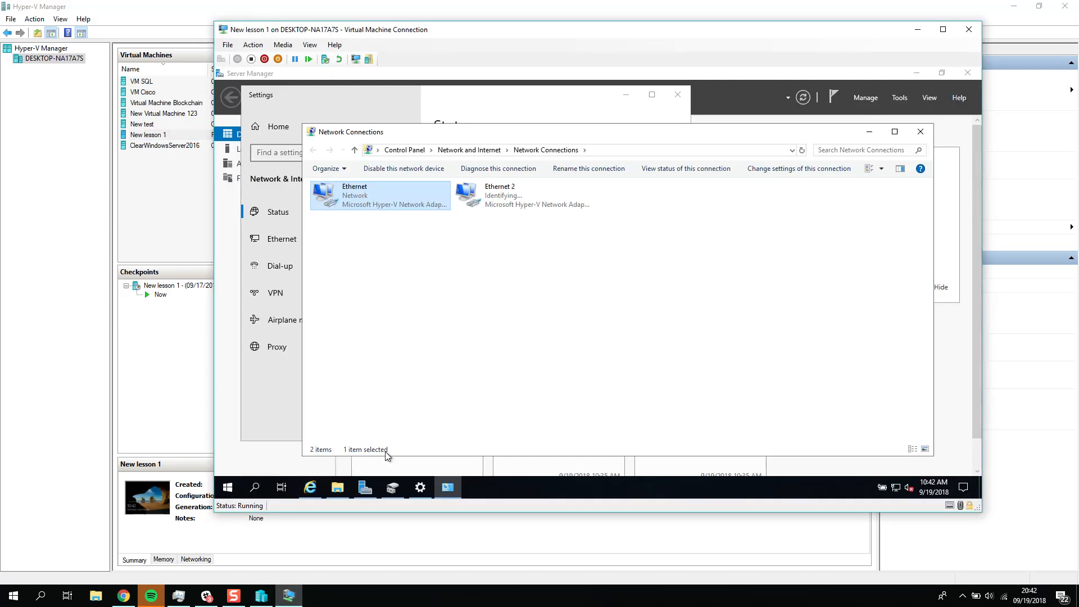
pyautogui.click(474, 327)
pyautogui.click(480, 198)
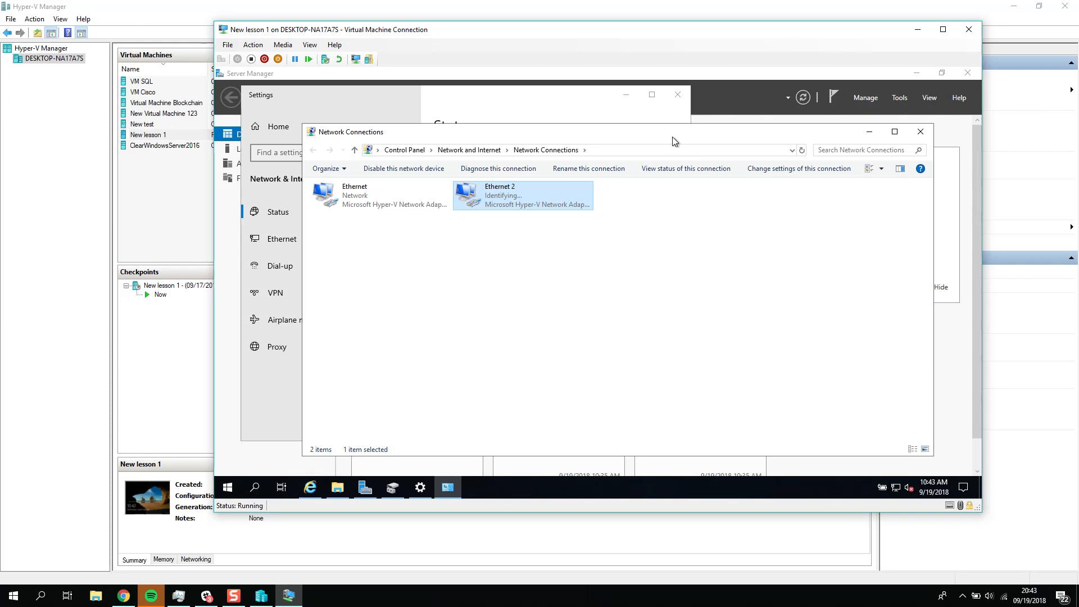
pyautogui.moveTo(672, 137); pyautogui.dragTo(670, 126)
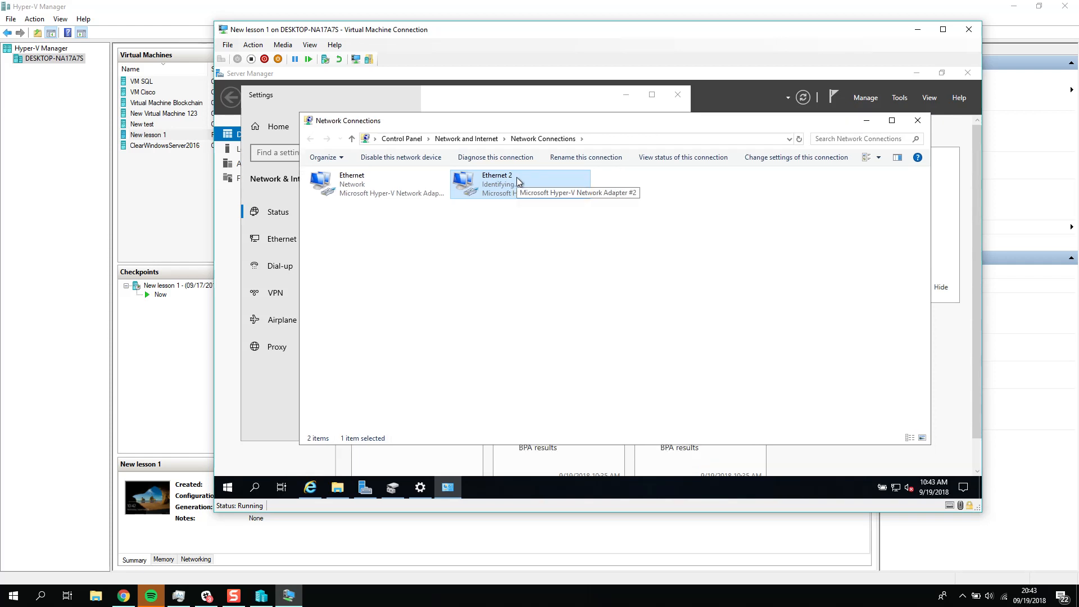
pyautogui.moveTo(562, 121)
pyautogui.mouseDown()
pyautogui.moveTo(905, 153)
pyautogui.moveTo(787, 149)
pyautogui.moveTo(568, 117)
pyautogui.mouseUp()
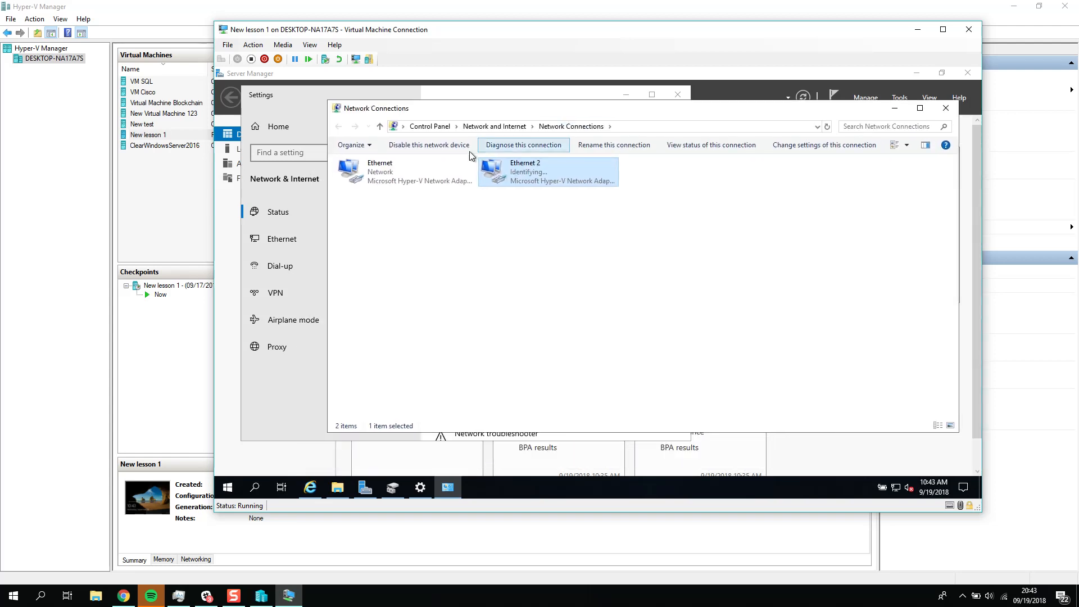
pyautogui.rightClick(409, 164)
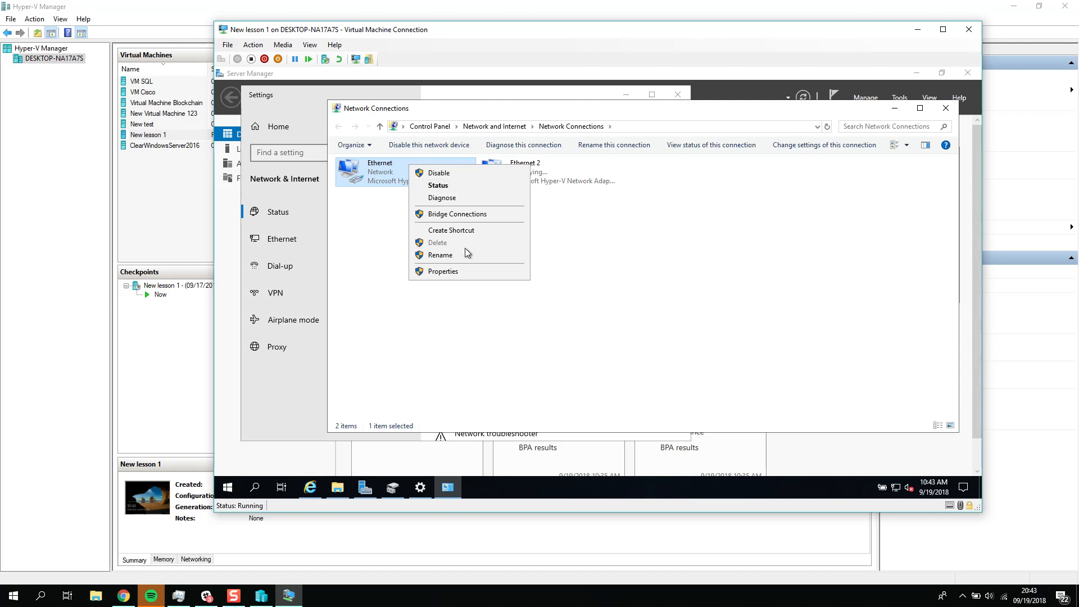
pyautogui.click(613, 195)
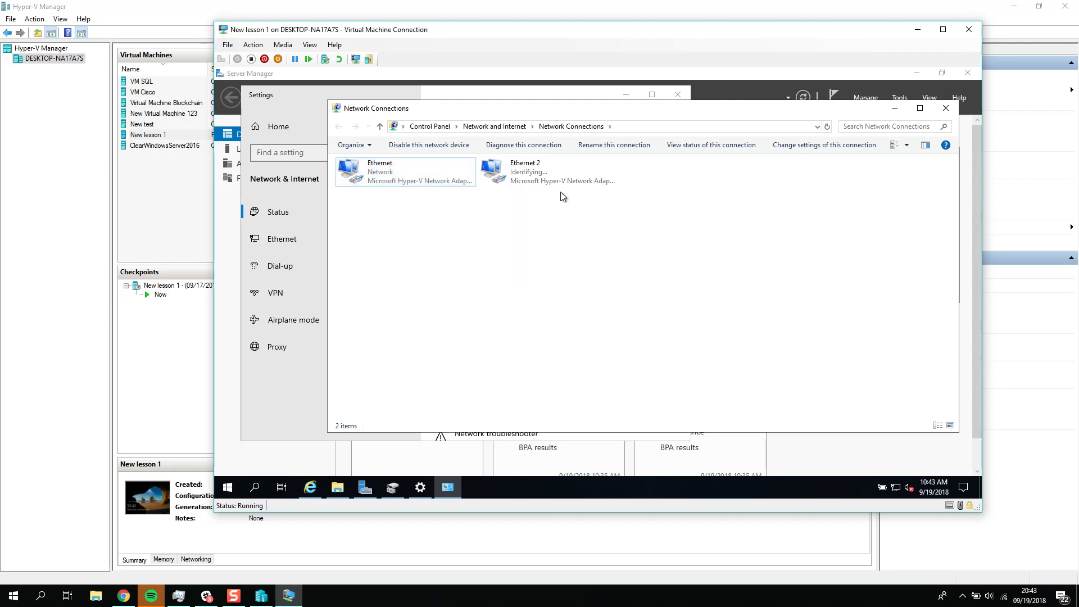
# Step: Check the connection status of Ethernet 2 and of Ethernet, closing each status window
pyautogui.click(544, 177)
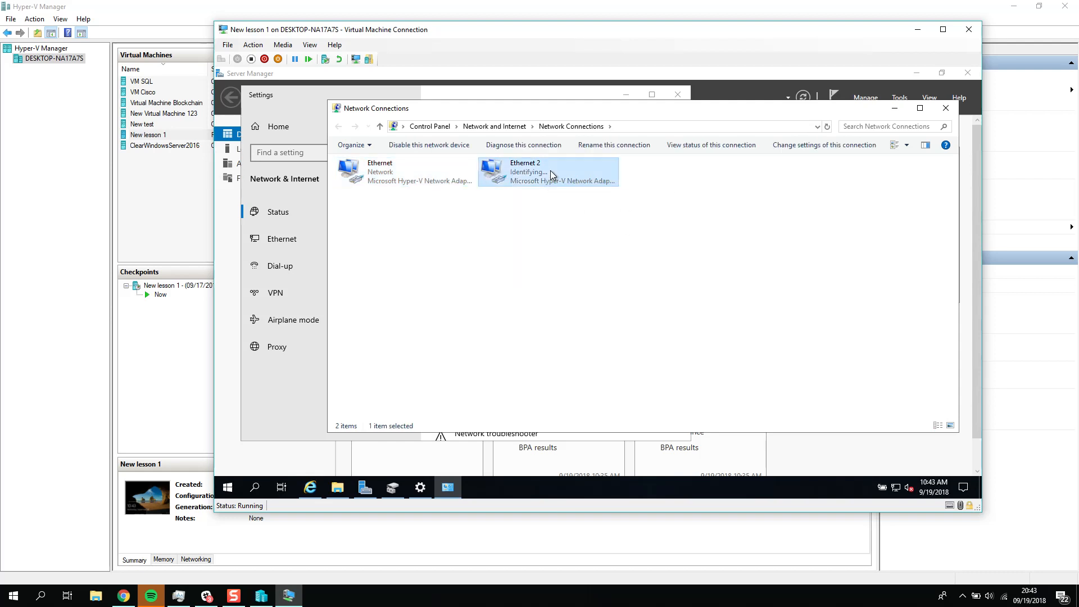
pyautogui.doubleClick(551, 171)
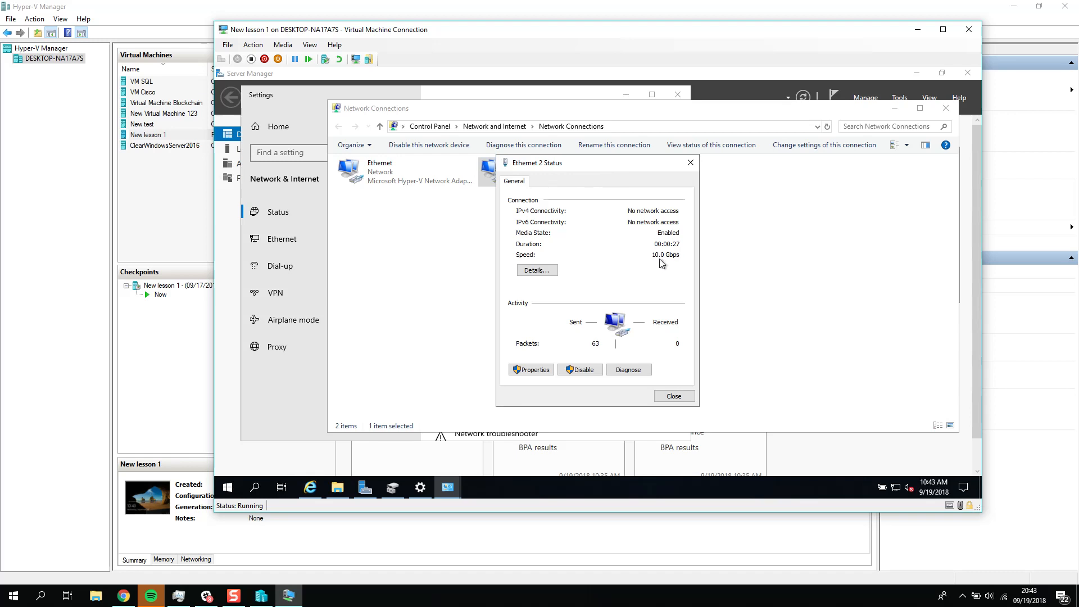
pyautogui.click(690, 163)
pyautogui.doubleClick(436, 169)
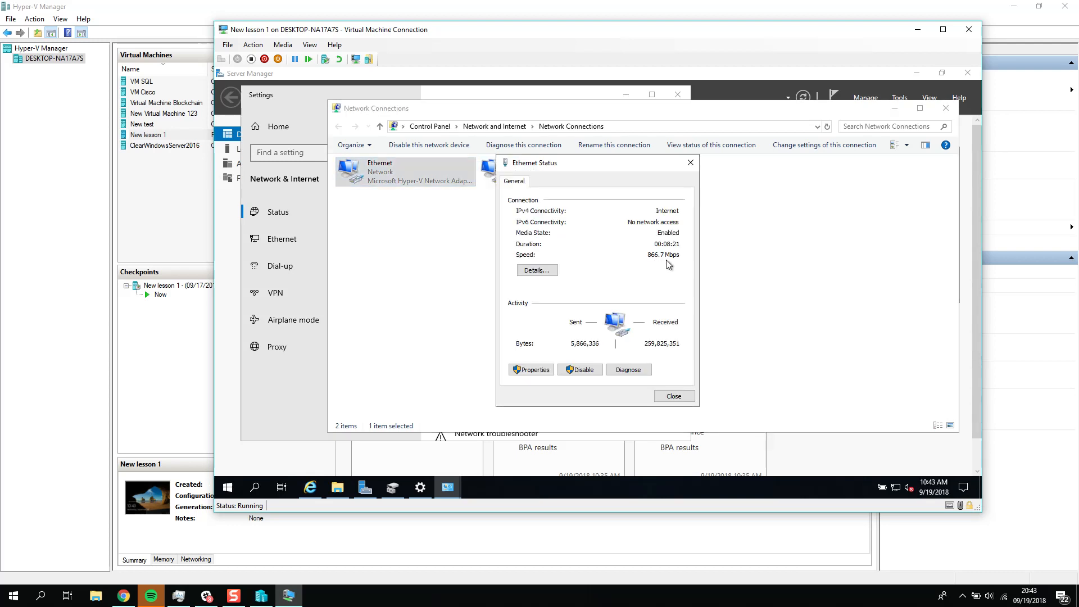
pyautogui.click(696, 162)
pyautogui.click(564, 178)
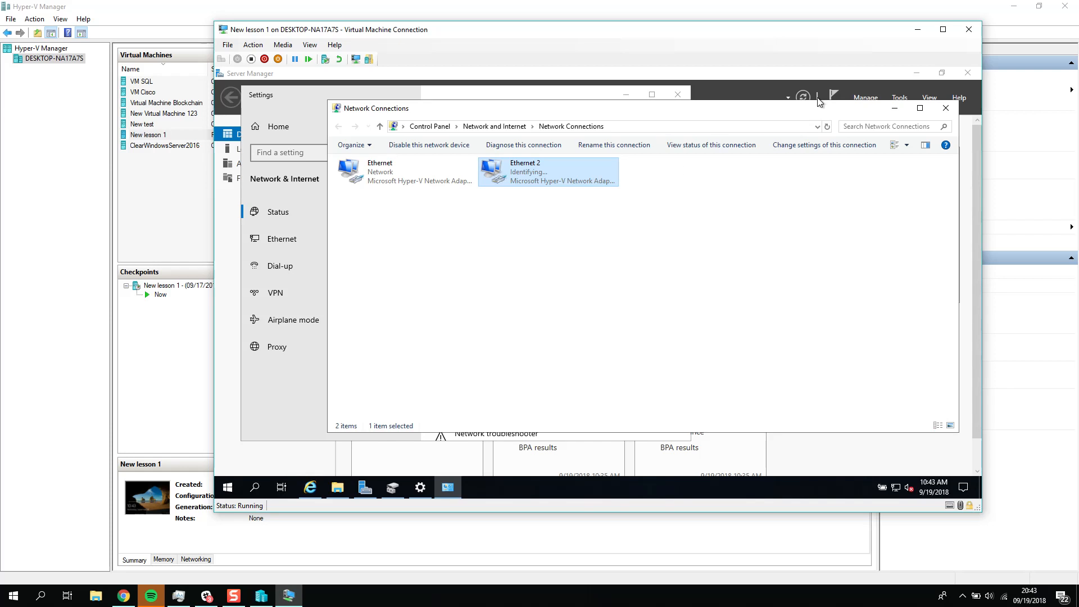
# Step: Minimize the Network Connections and Settings windows inside the virtual machine and move its connection window slightly lower
pyautogui.click(918, 30)
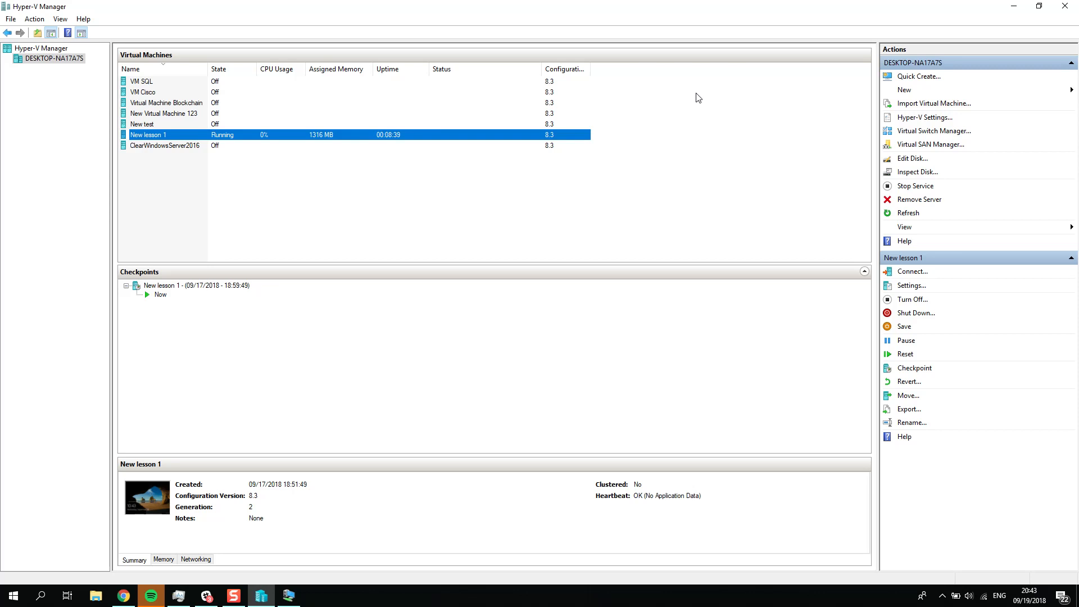
pyautogui.click(289, 596)
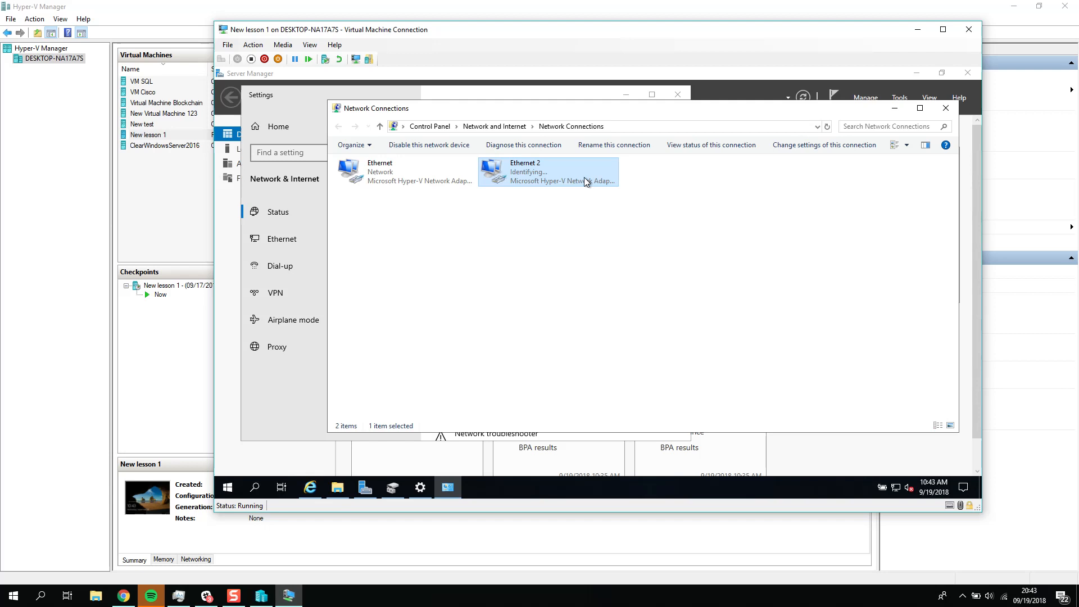
pyautogui.click(895, 108)
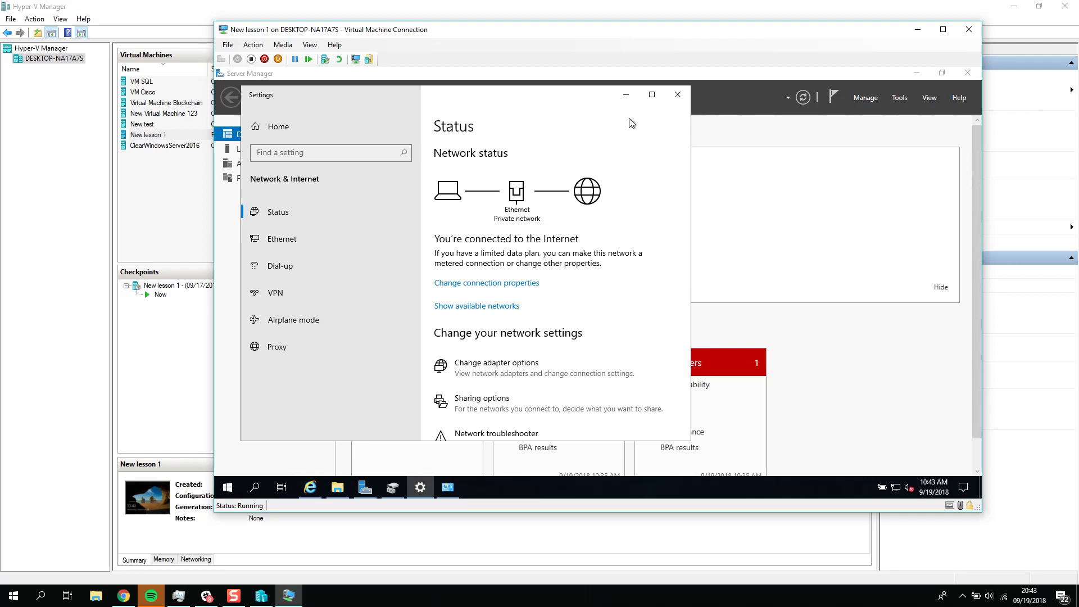
pyautogui.click(626, 95)
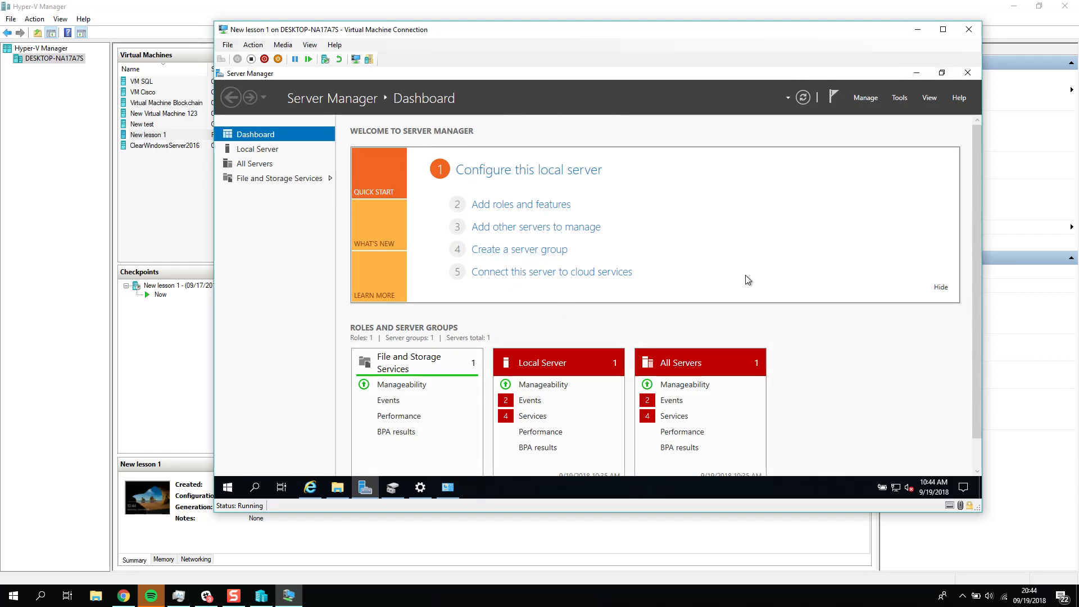
pyautogui.moveTo(748, 35); pyautogui.dragTo(746, 67)
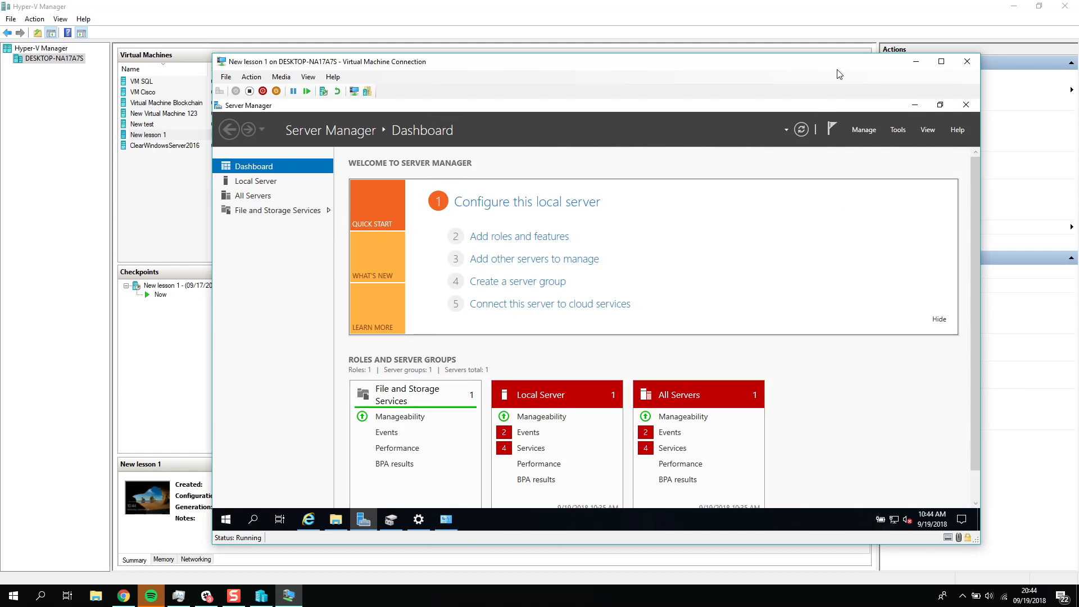
# Step: Reopen Network Connections inside the virtual machine and check the connection status of Ethernet 2, closing its status window
pyautogui.moveTo(842, 67); pyautogui.dragTo(870, 57)
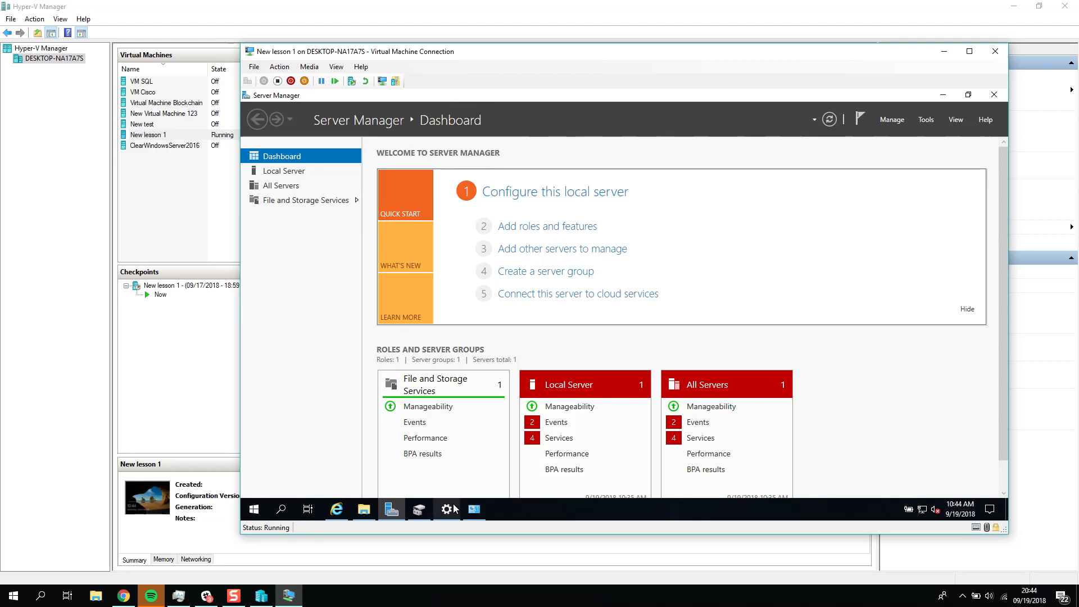
pyautogui.click(474, 512)
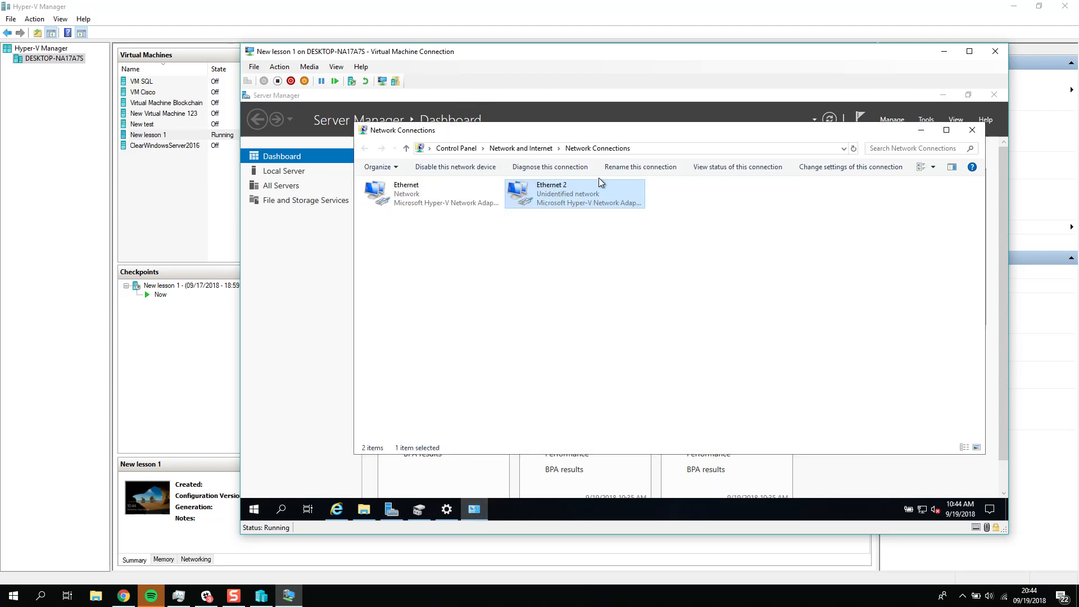
pyautogui.doubleClick(584, 198)
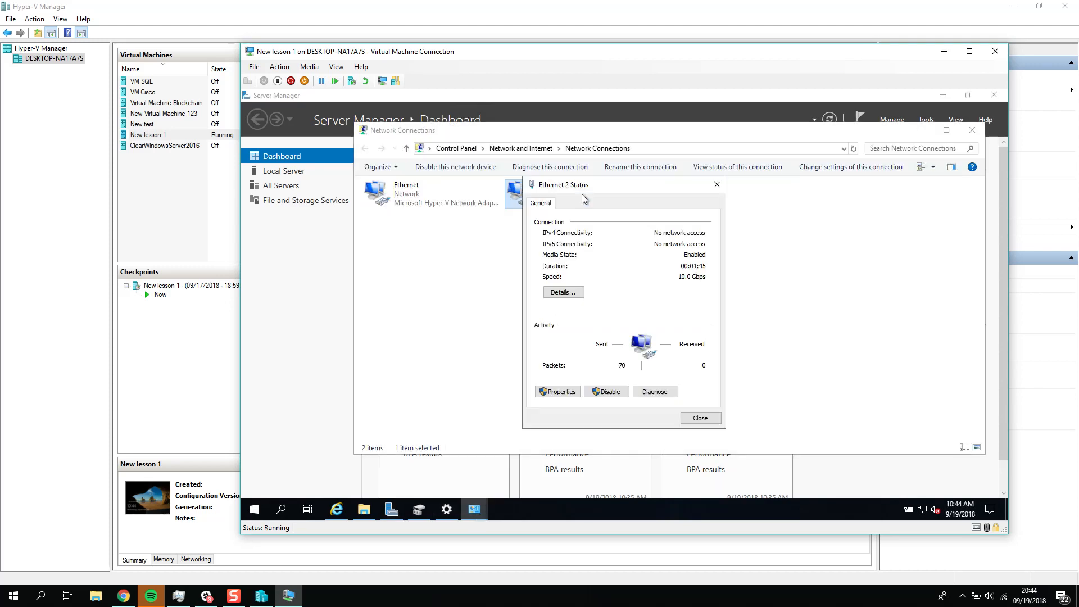
pyautogui.click(700, 418)
# Step: Assign Ethernet 2 the static IPv4 address 198.18.0.125 with subnet mask 255.255.255.0 and save its properties
pyautogui.rightClick(531, 198)
pyautogui.click(585, 308)
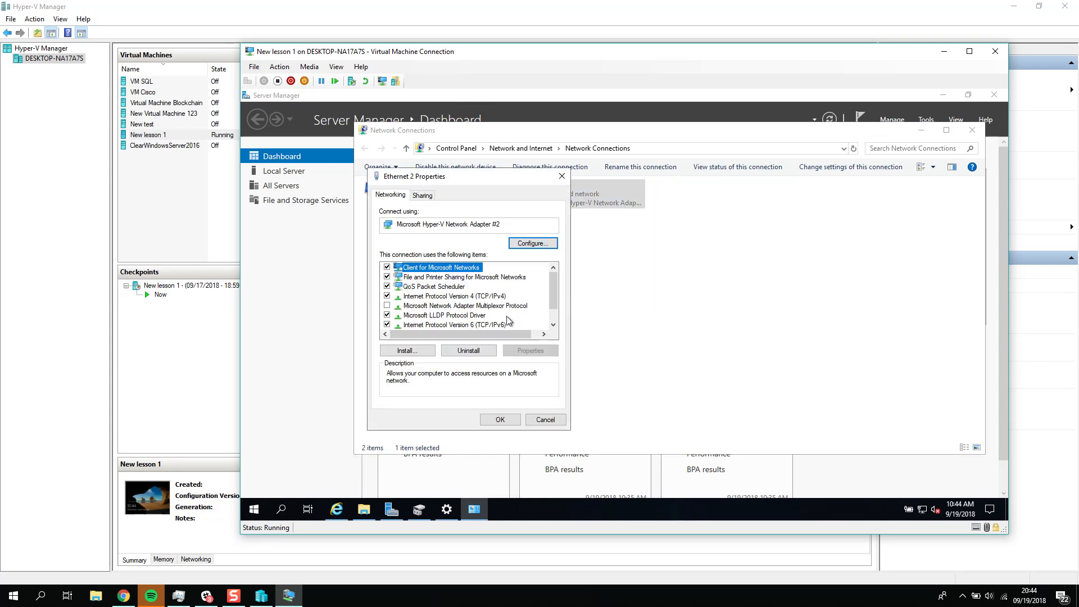
pyautogui.scroll(-1, 509, 323)
pyautogui.doubleClick(475, 277)
pyautogui.click(441, 302)
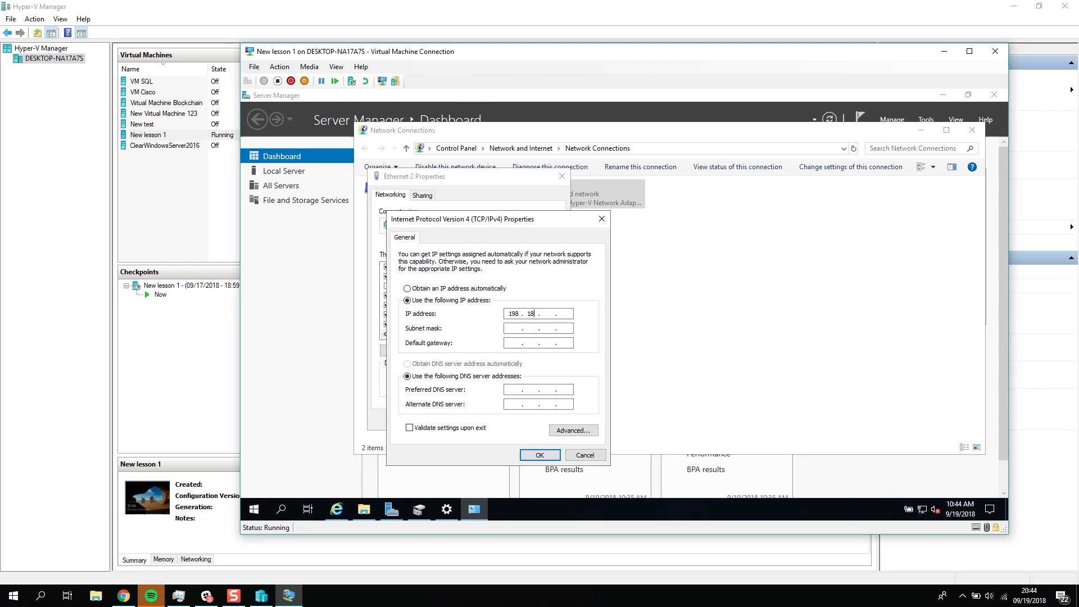
pyautogui.write('198 . 18 . 0 . 125')
pyautogui.click(521, 329)
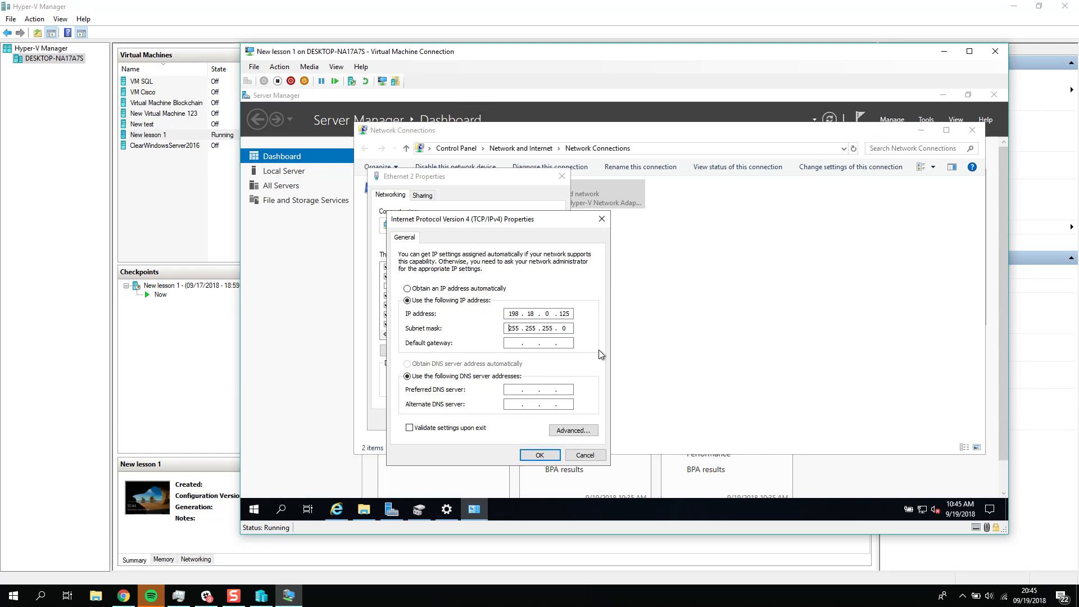
pyautogui.click(540, 456)
pyautogui.click(505, 424)
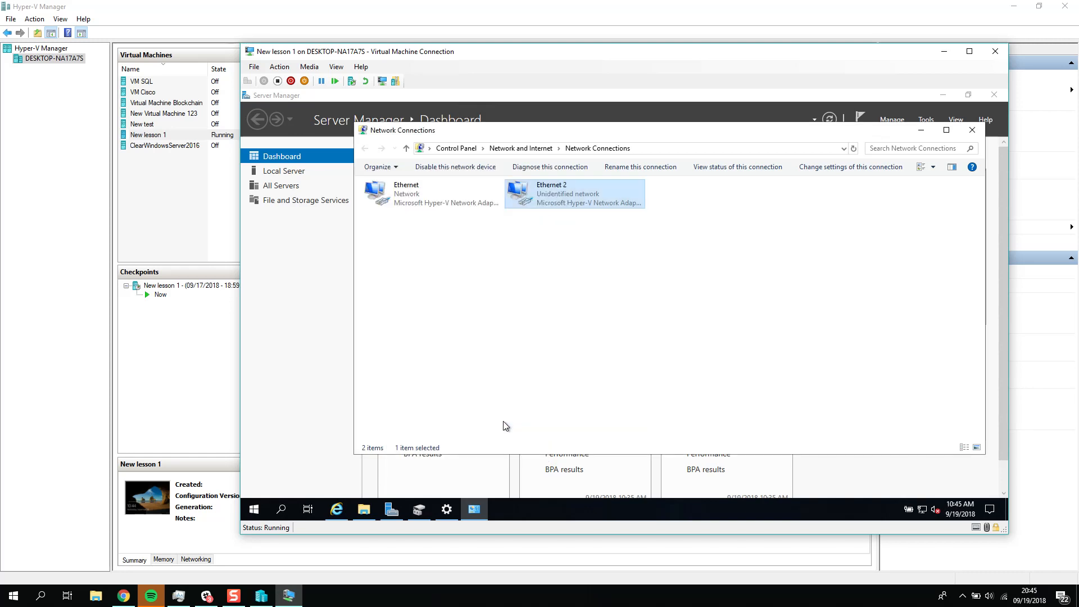
pyautogui.click(695, 349)
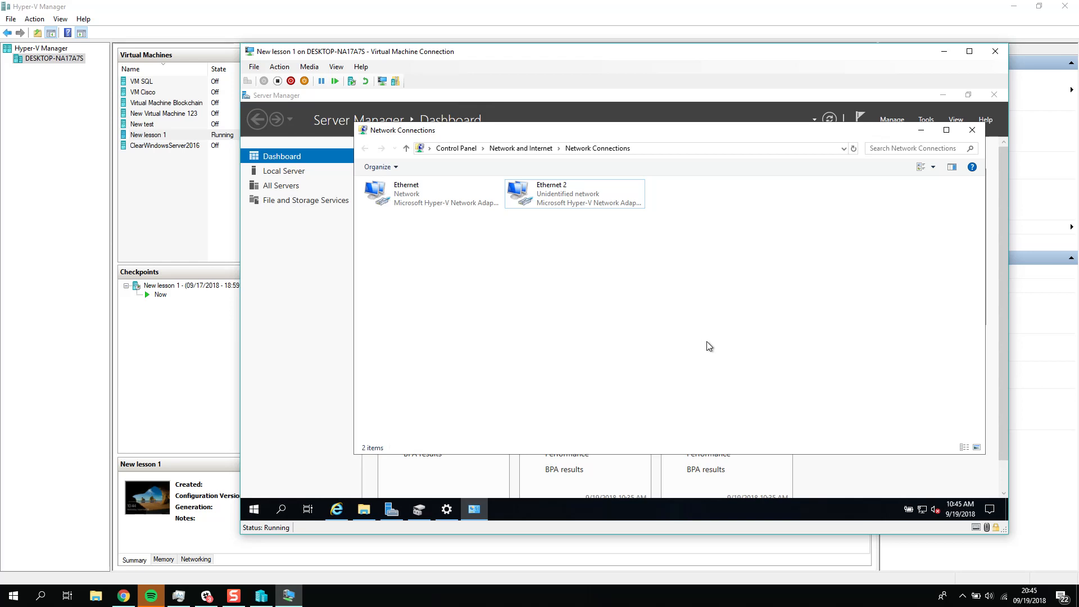
# Step: Search the virtual machine for "fire", view the Public network page of Firewall & network protection, and close Windows Security
pyautogui.click(252, 510)
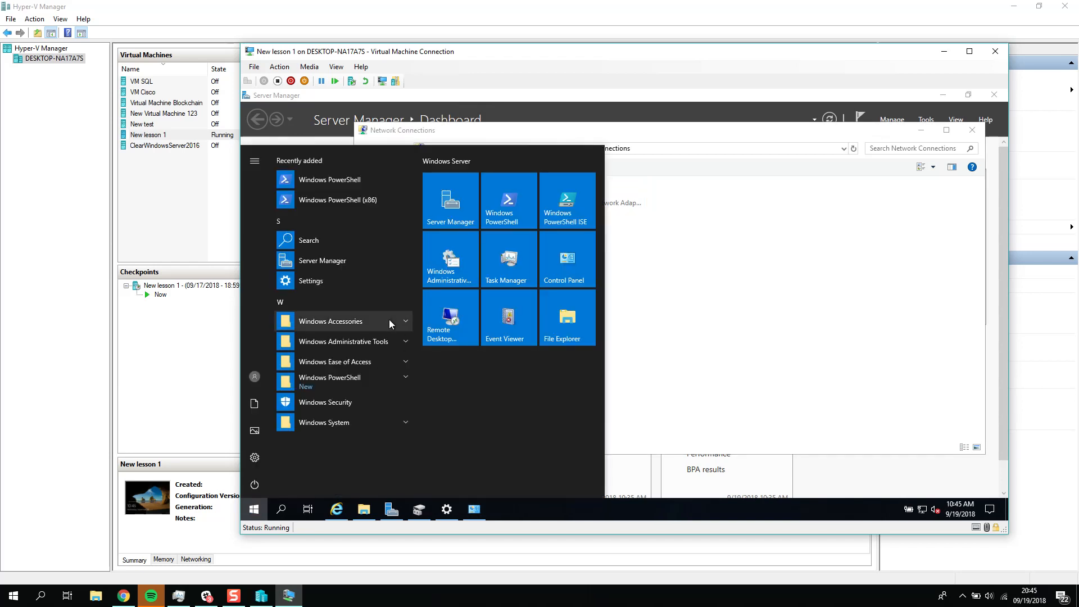
pyautogui.write('fire')
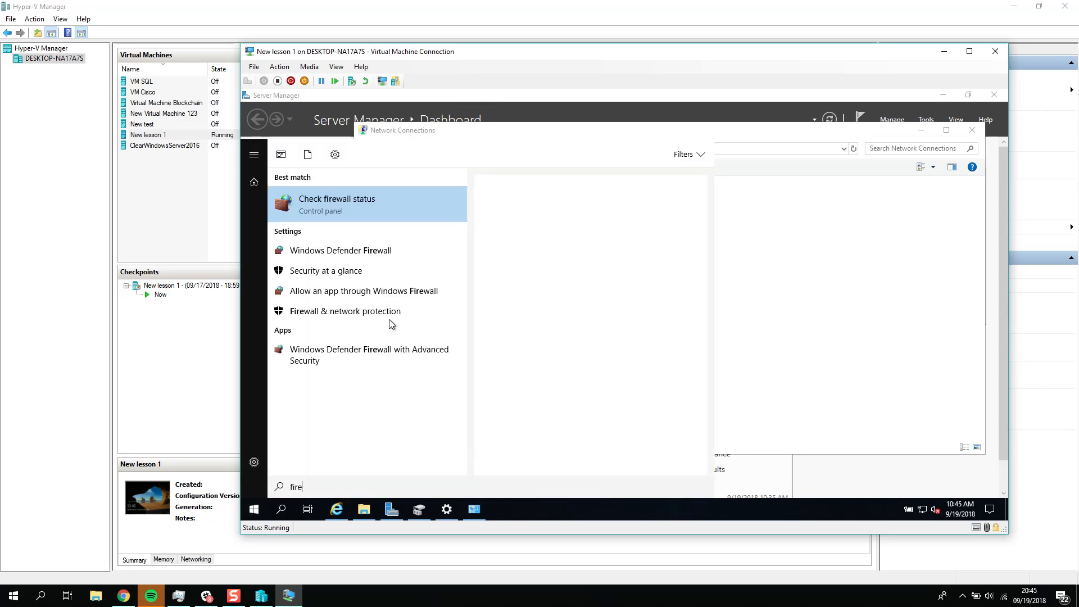
pyautogui.click(361, 210)
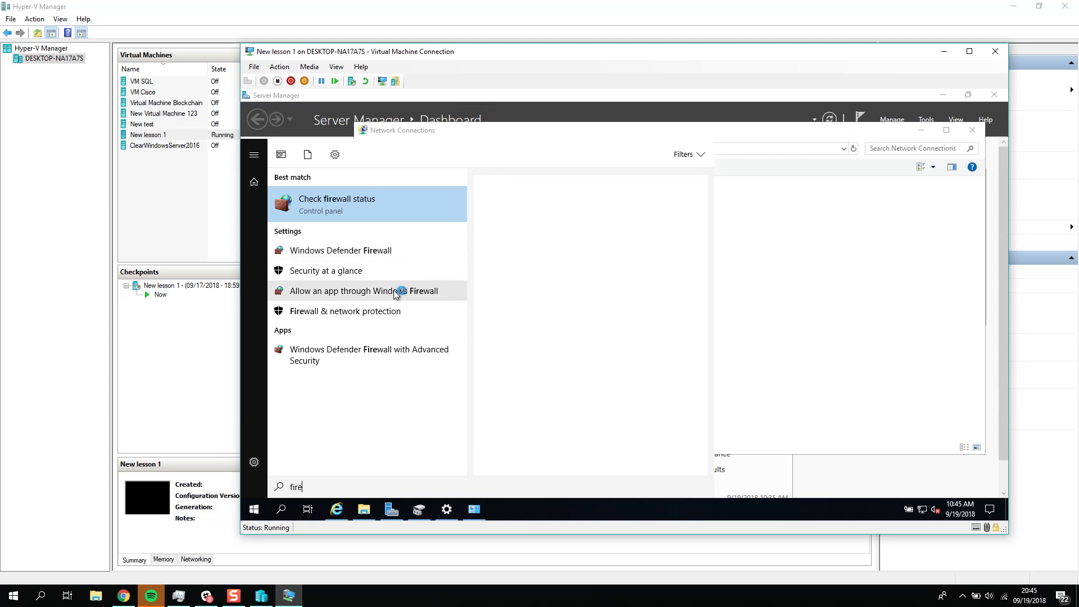
pyautogui.click(397, 312)
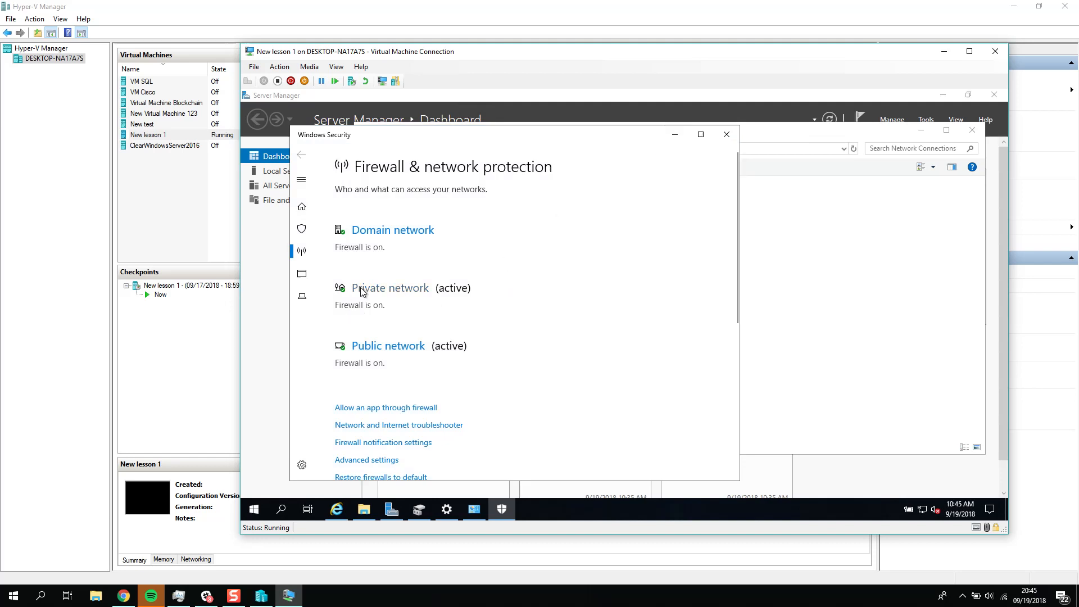
pyautogui.click(385, 346)
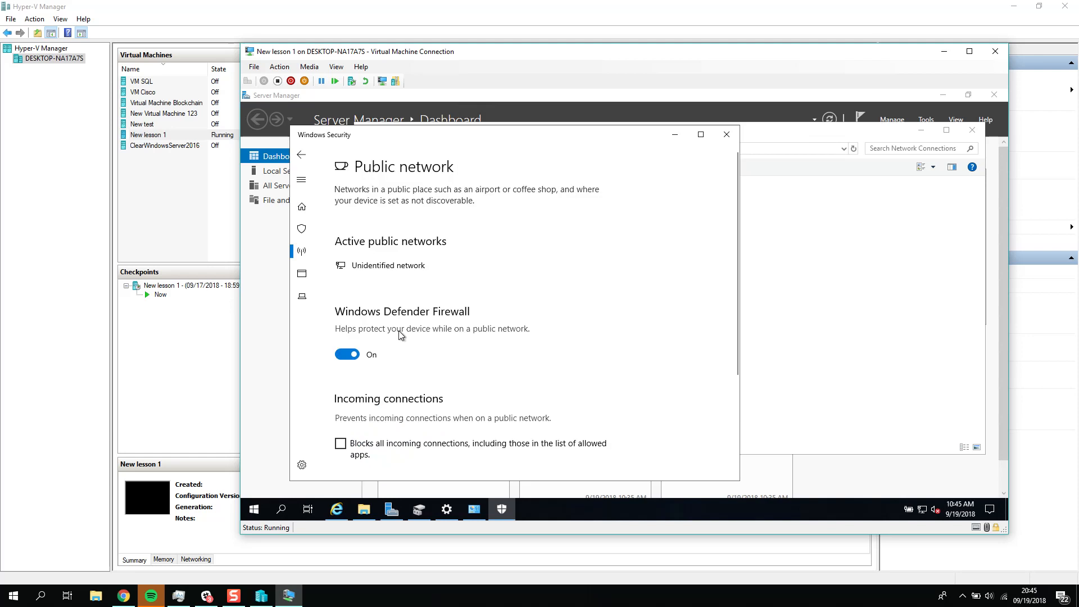
pyautogui.click(727, 134)
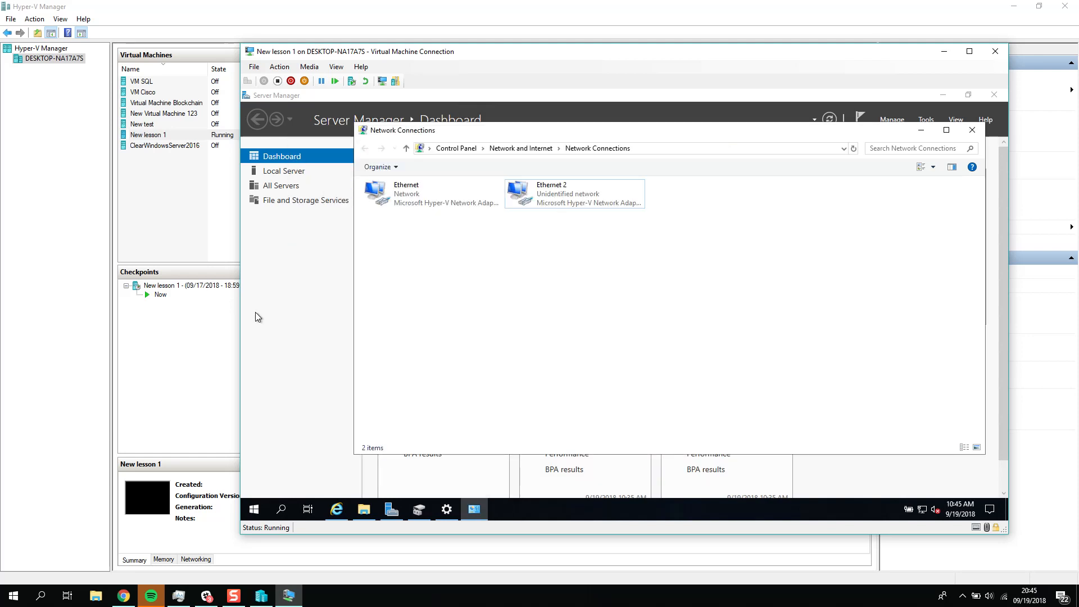
# Step: Turn off Windows Defender Firewall in the virtual machine for both private and public networks
pyautogui.click(253, 508)
pyautogui.write('fire')
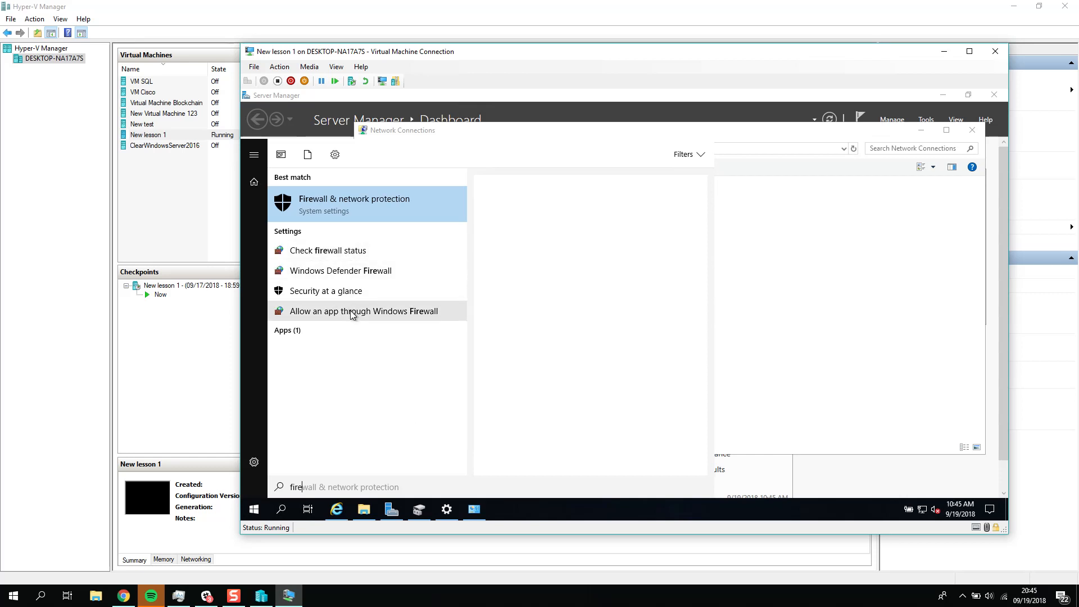
pyautogui.click(350, 256)
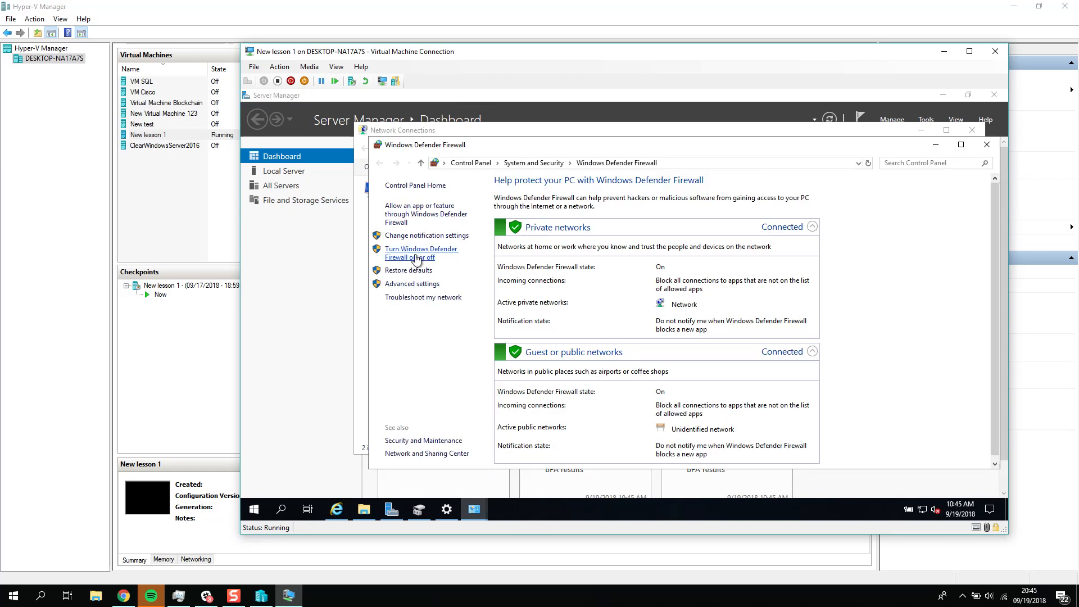
pyautogui.click(419, 258)
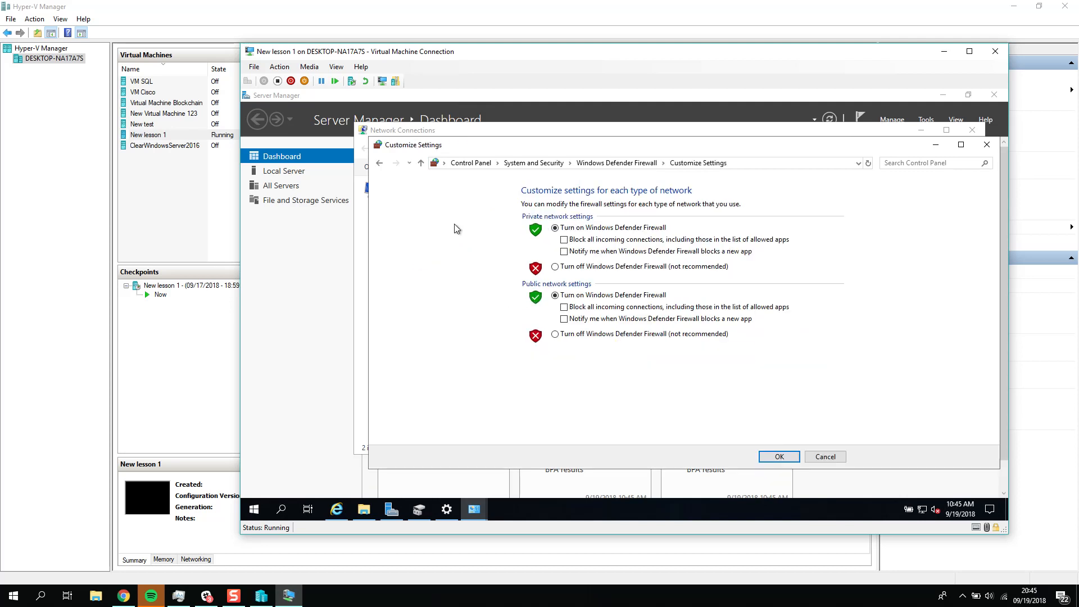
pyautogui.click(555, 266)
pyautogui.click(580, 334)
pyautogui.click(781, 454)
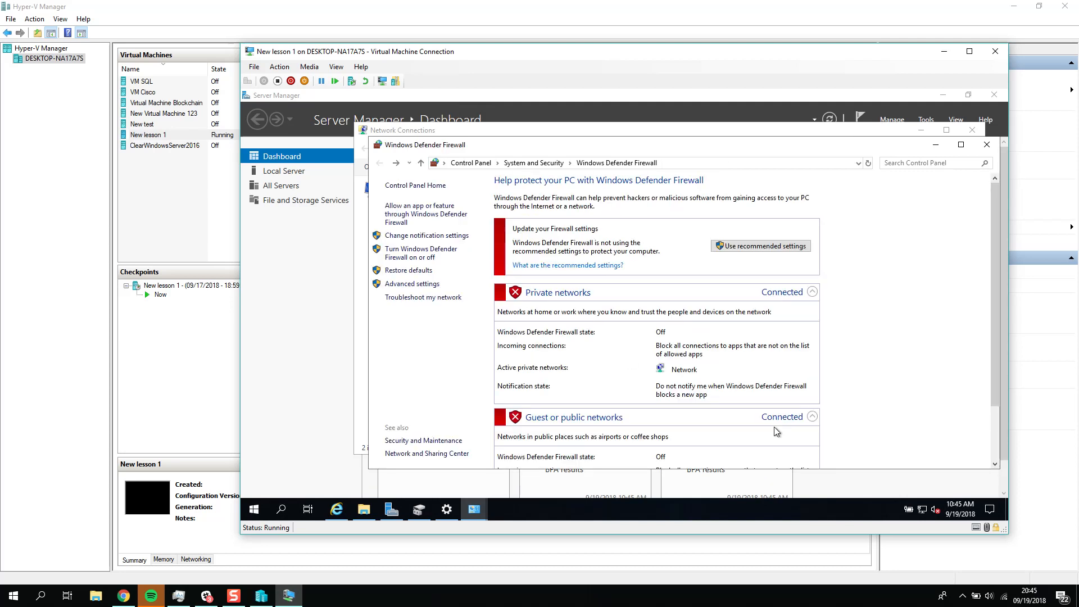
# Step: Minimize the firewall and Network Connections windows inside the virtual machine and move its connection window higher
pyautogui.click(937, 146)
pyautogui.click(920, 131)
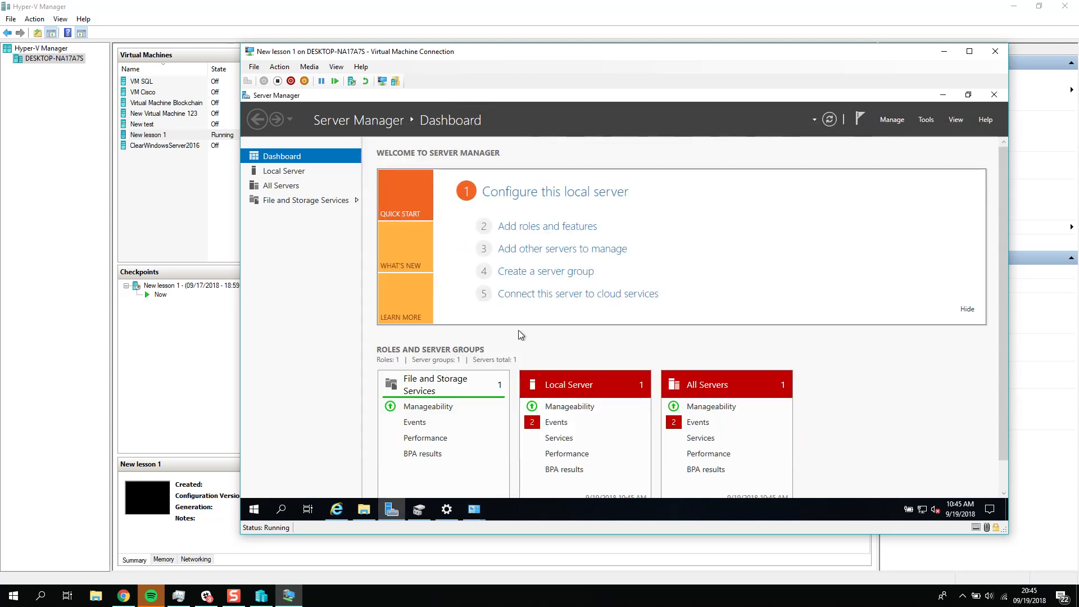
pyautogui.moveTo(530, 56); pyautogui.dragTo(537, 14)
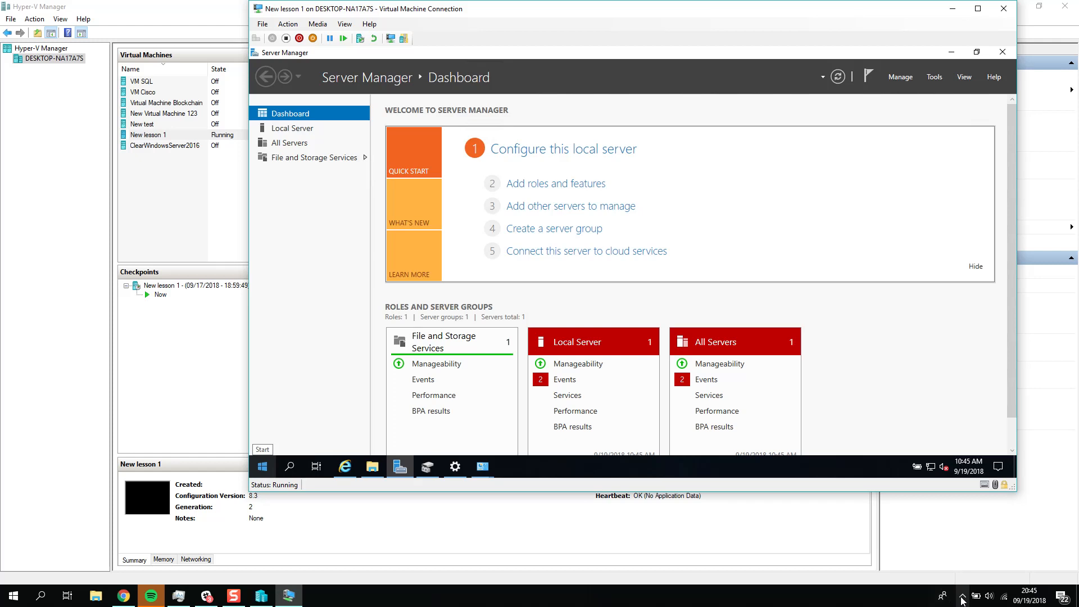
# Step: Open the host's network adapter list and check the status of vEthernet (New Virtual Switch Itrenal lesson2)
pyautogui.click(963, 600)
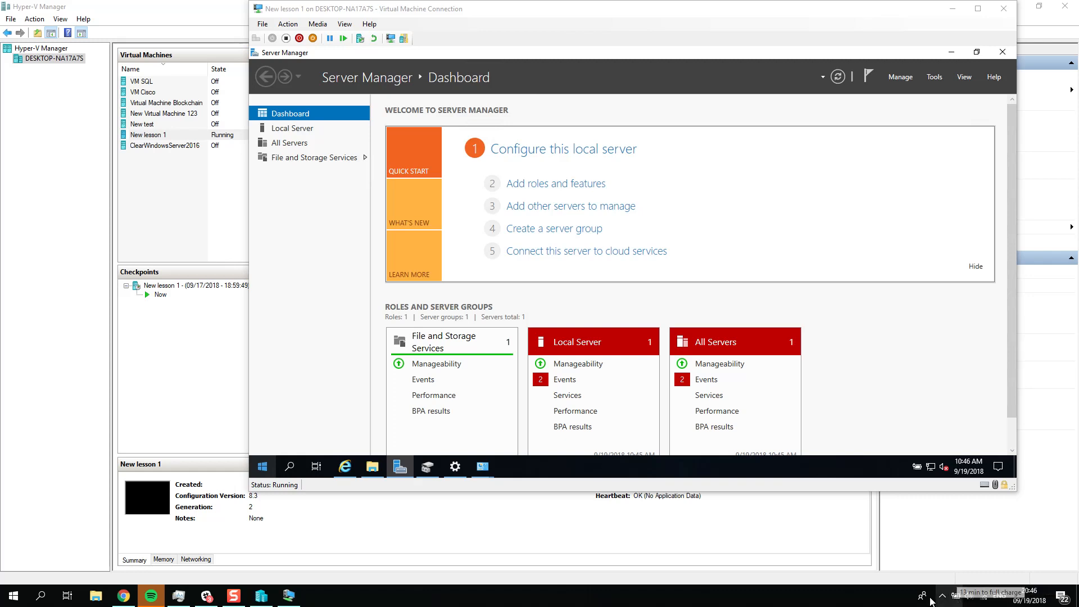
pyautogui.click(942, 598)
pyautogui.rightClick(984, 597)
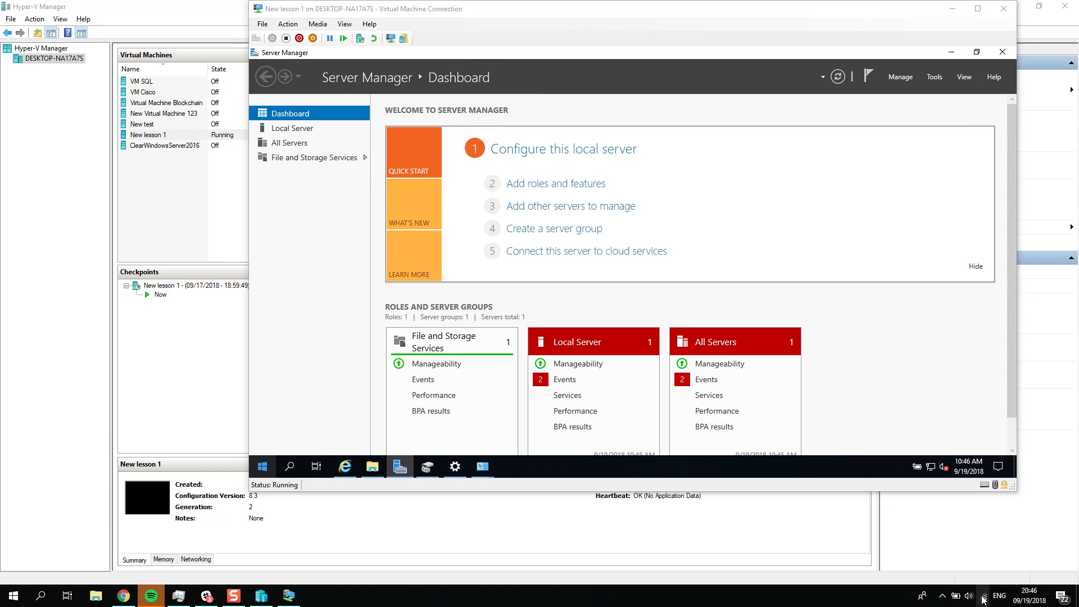
pyautogui.click(977, 579)
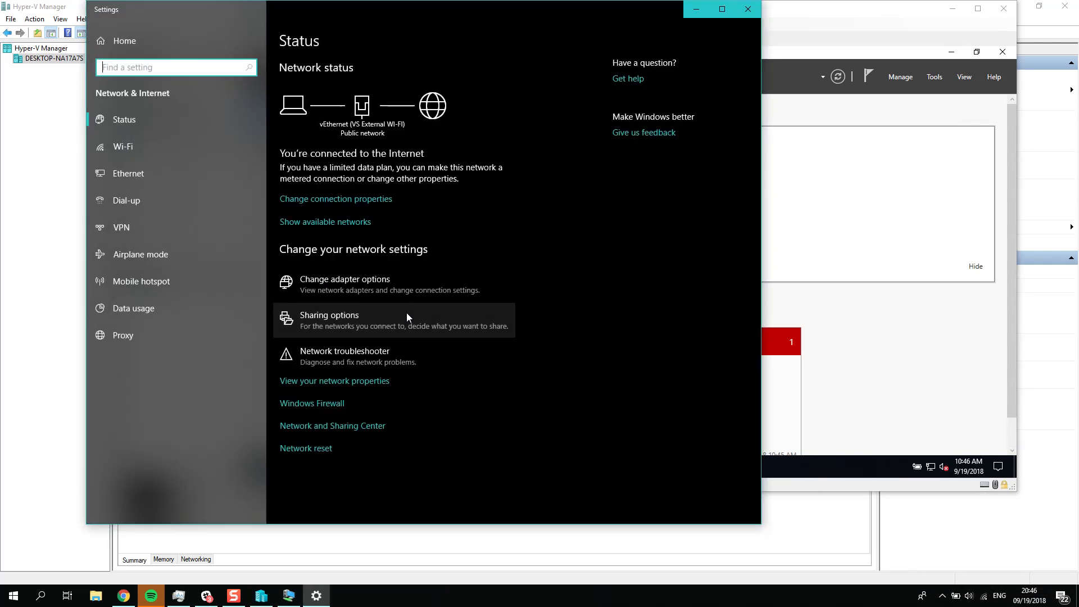
pyautogui.click(436, 281)
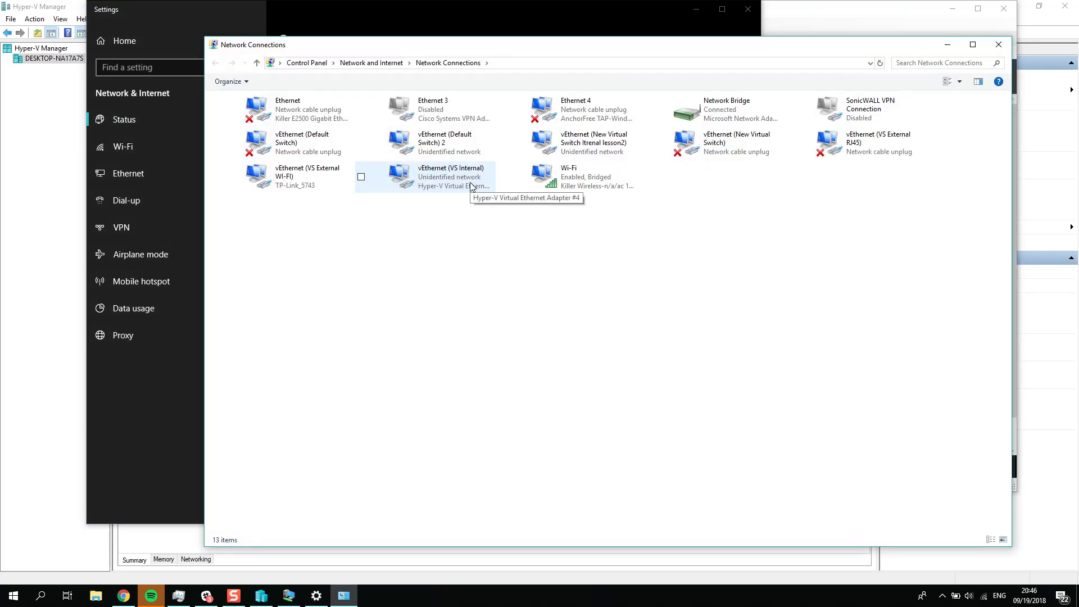
pyautogui.doubleClick(542, 143)
pyautogui.click(615, 417)
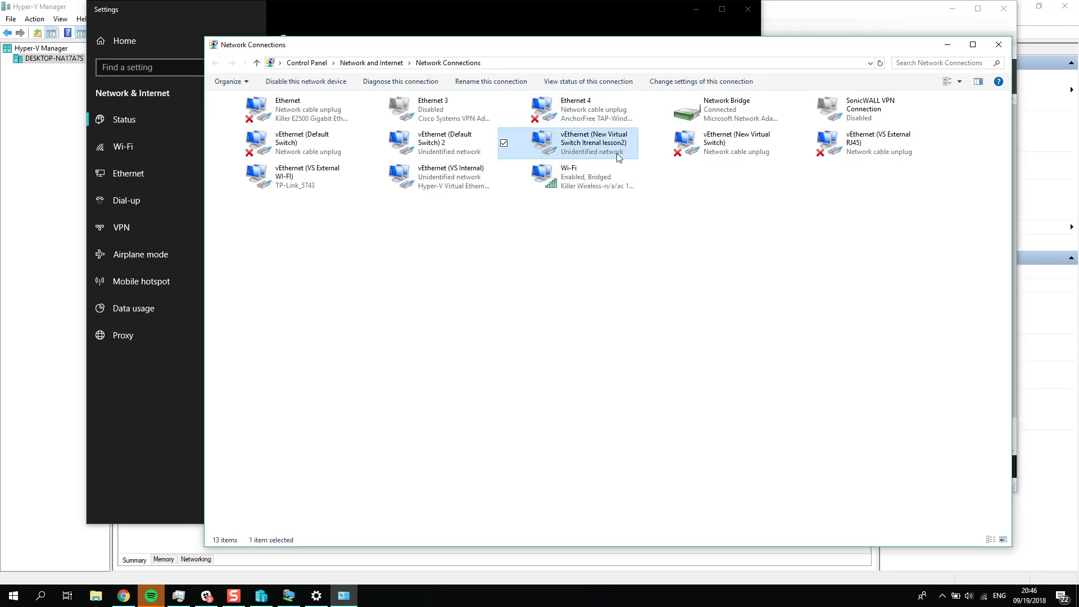
# Step: Give the host's vEthernet (New Virtual Switch Itrenal lesson2) adapter the static IPv4 address 198.18.0.126 with subnet mask 255.255.255.0
pyautogui.rightClick(618, 156)
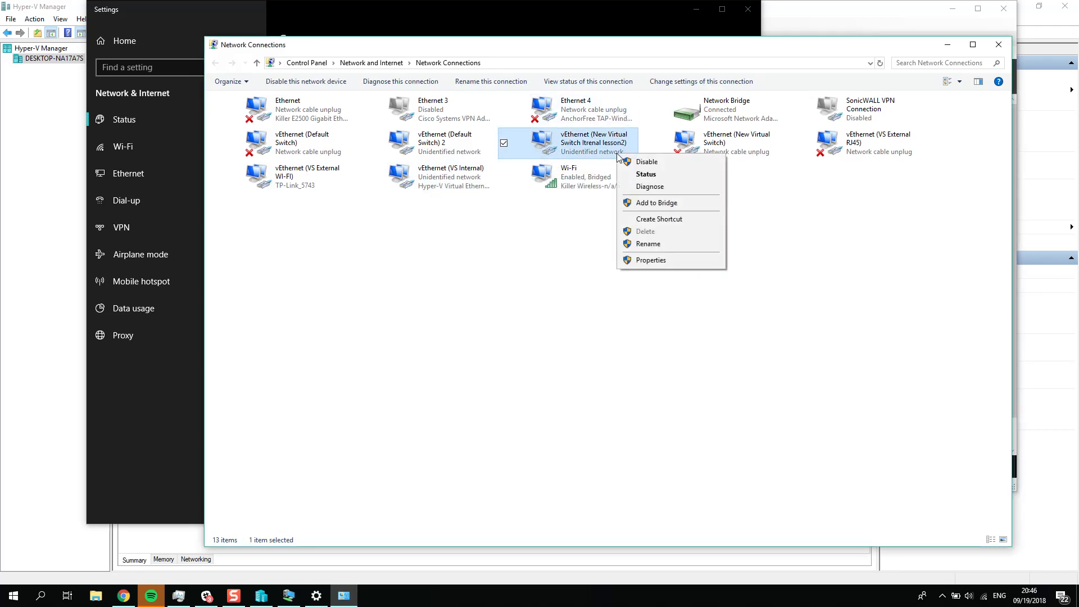
pyautogui.click(651, 261)
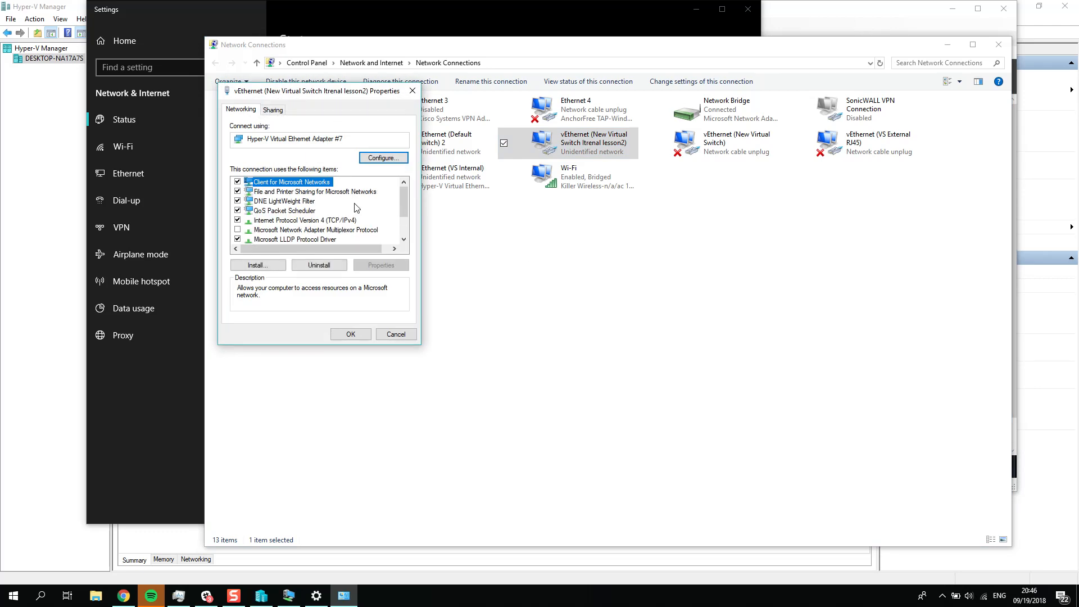
pyautogui.doubleClick(348, 219)
pyautogui.click(314, 217)
pyautogui.write('198.18.0.126')
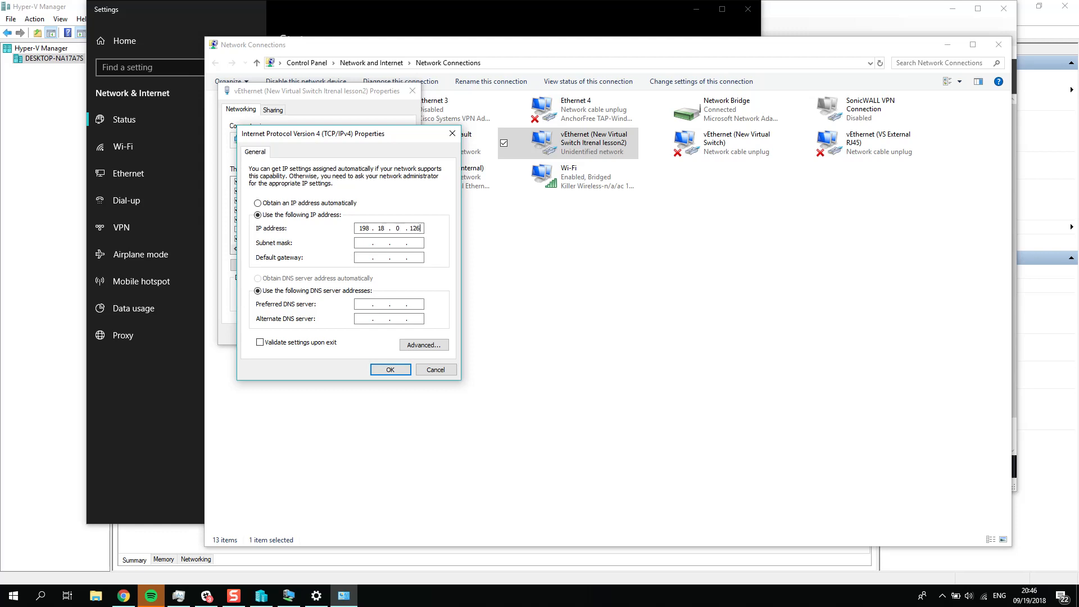
pyautogui.click(364, 243)
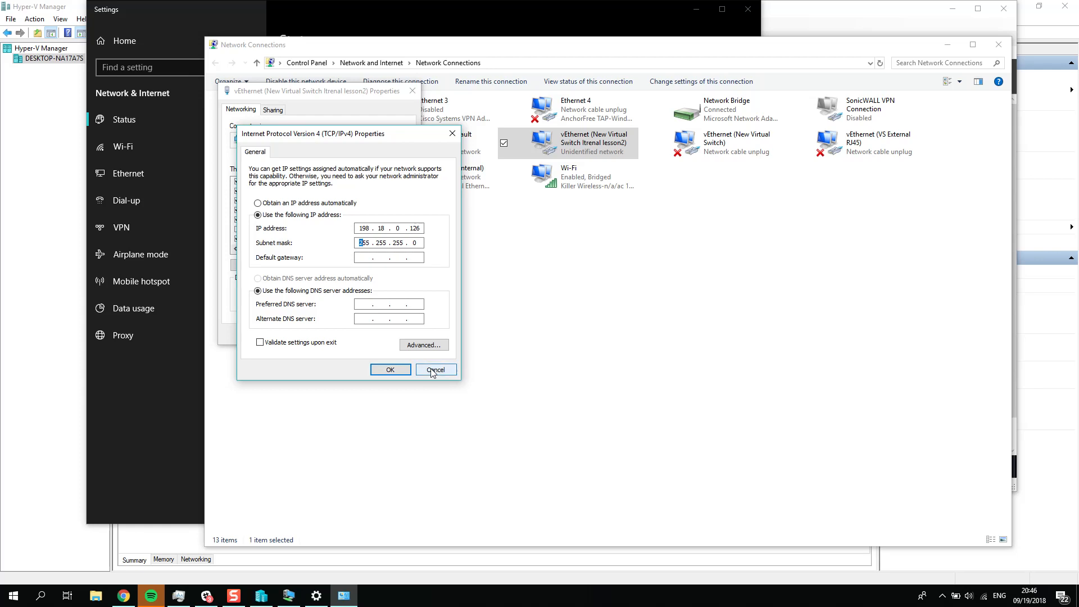
pyautogui.click(390, 369)
pyautogui.click(352, 333)
# Step: Browse to Local Disk (C:) in File Explorer on the host and open Windows PowerShell there as administrator
pyautogui.click(14, 597)
pyautogui.click(194, 405)
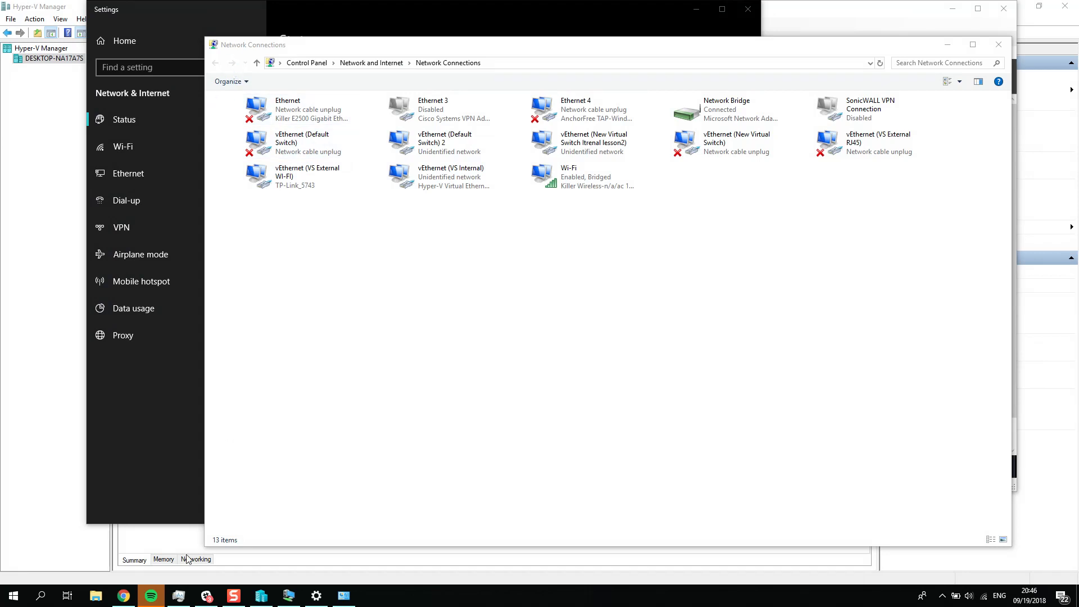
pyautogui.click(95, 595)
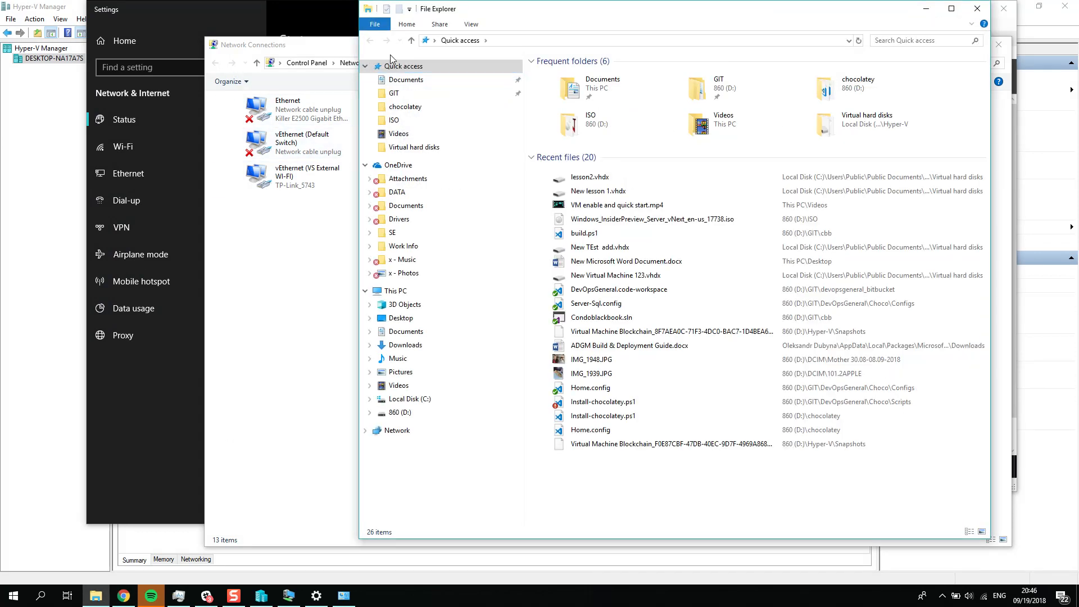
pyautogui.click(376, 24)
pyautogui.click(409, 408)
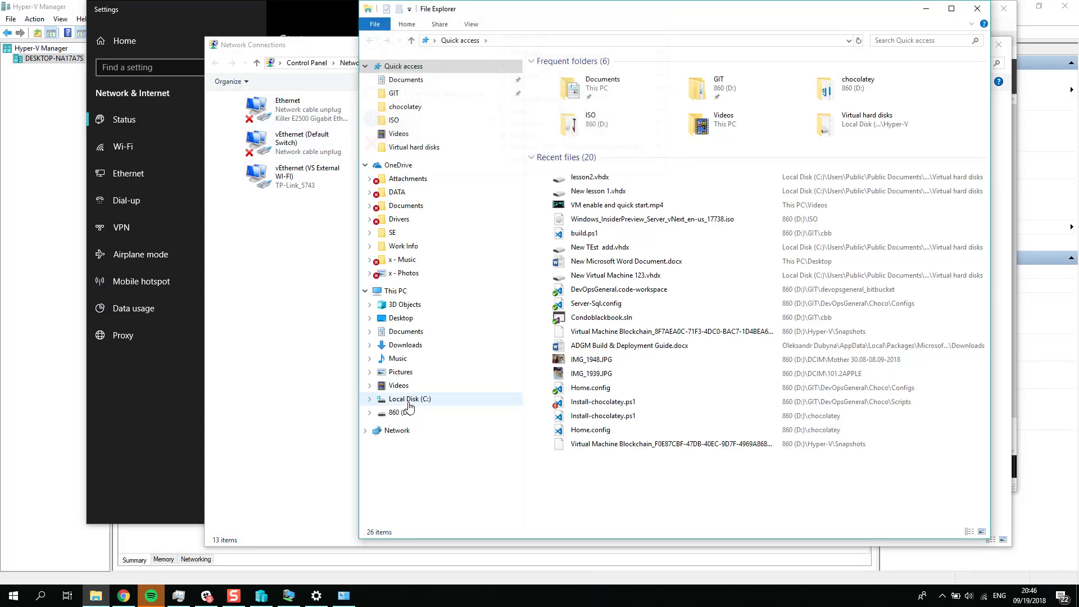
pyautogui.click(400, 399)
pyautogui.click(374, 24)
pyautogui.moveTo(425, 68)
pyautogui.click(587, 70)
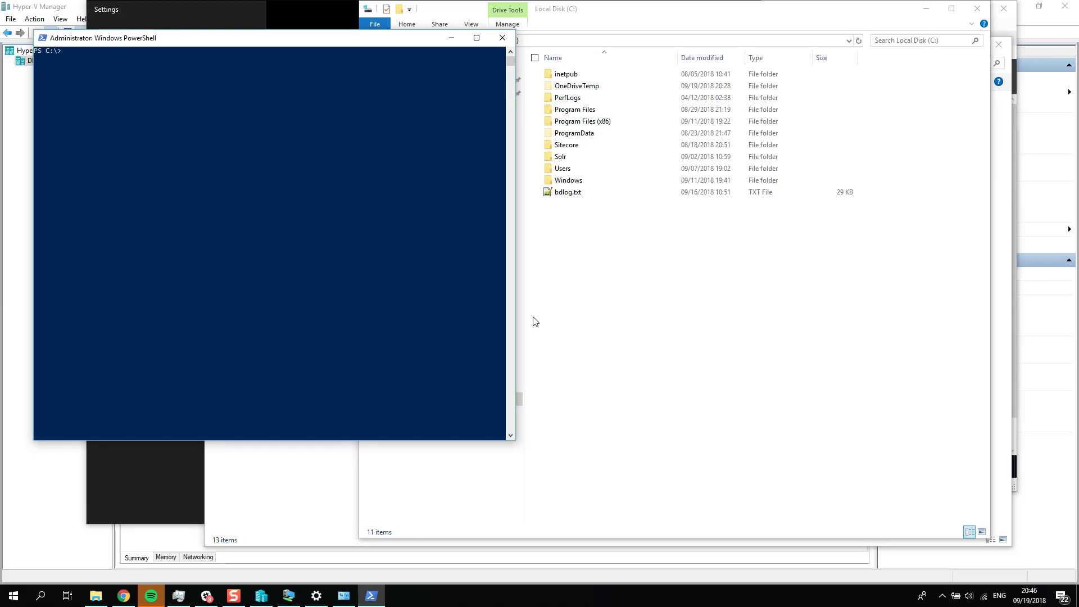
# Step: Ping the virtual machine at 198.18.0.125 from the host, repeat the ping, and recall the command again
pyautogui.write('ping 198.18.0.125')
pyautogui.press('Return')
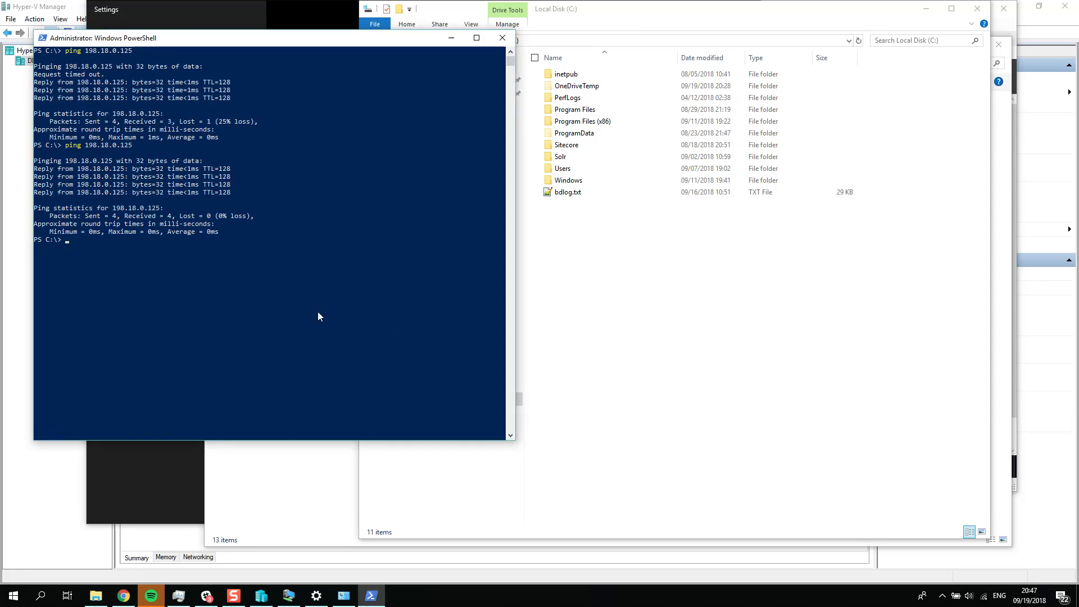
pyautogui.press('Up')
# Step: Run the recalled ping on the host and open an administrator PowerShell for Local Disk (C:) inside the New lesson 1 virtual machine
pyautogui.press('Return')
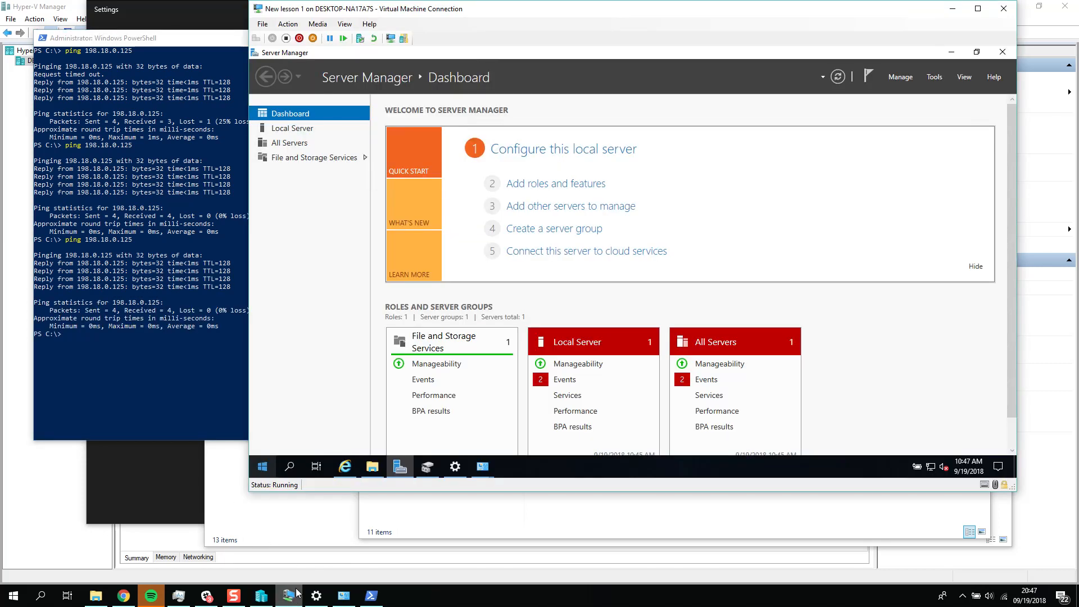
pyautogui.click(289, 595)
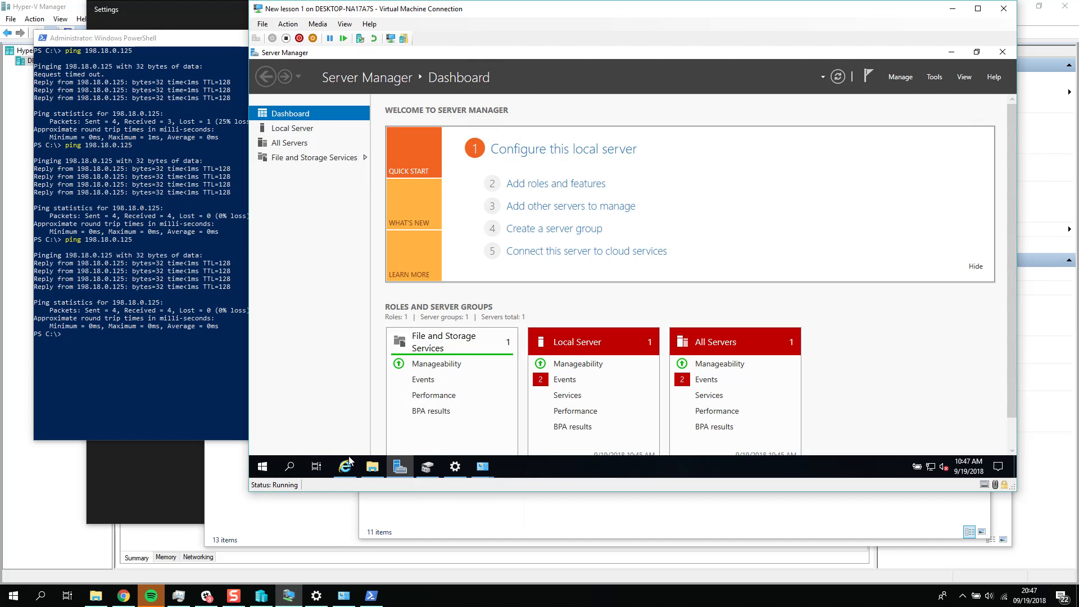
pyautogui.click(372, 467)
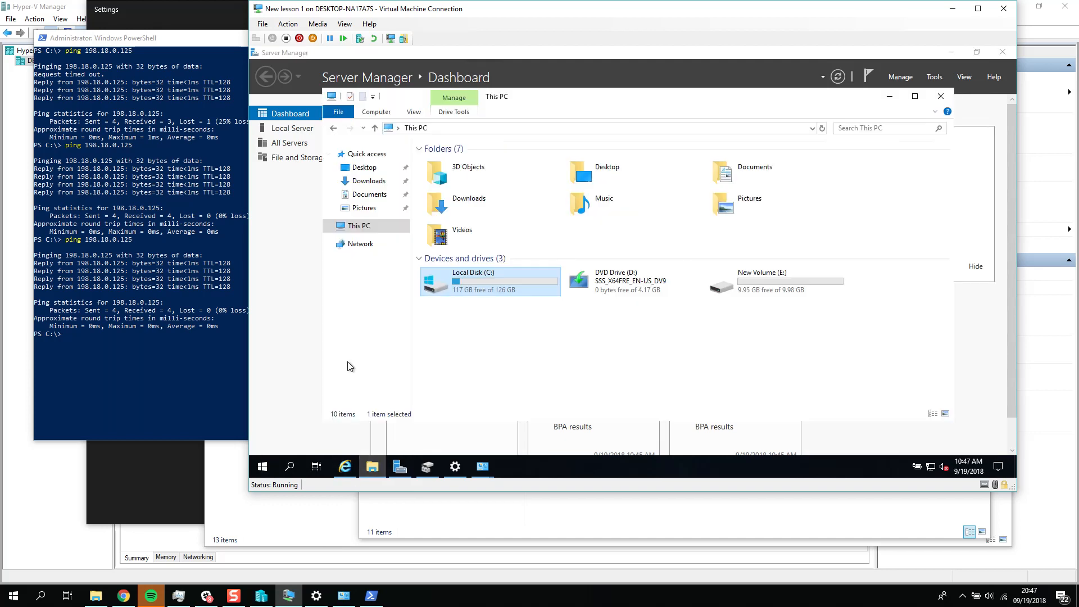
pyautogui.click(338, 112)
pyautogui.click(411, 150)
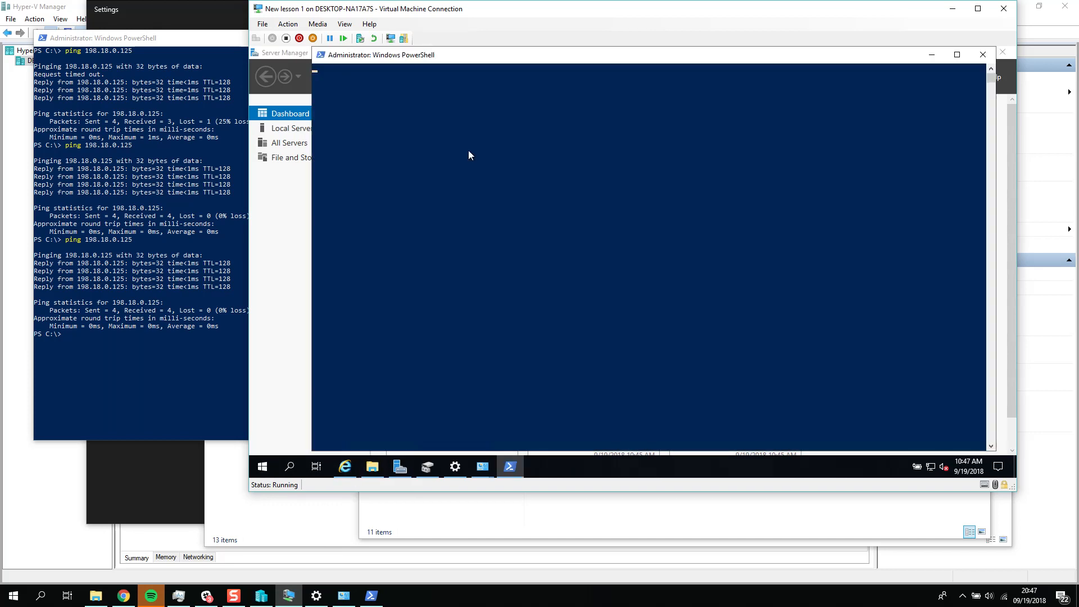
# Step: Ping the host adapter at 198.18.0.126 from the virtual machine
pyautogui.write('pi')
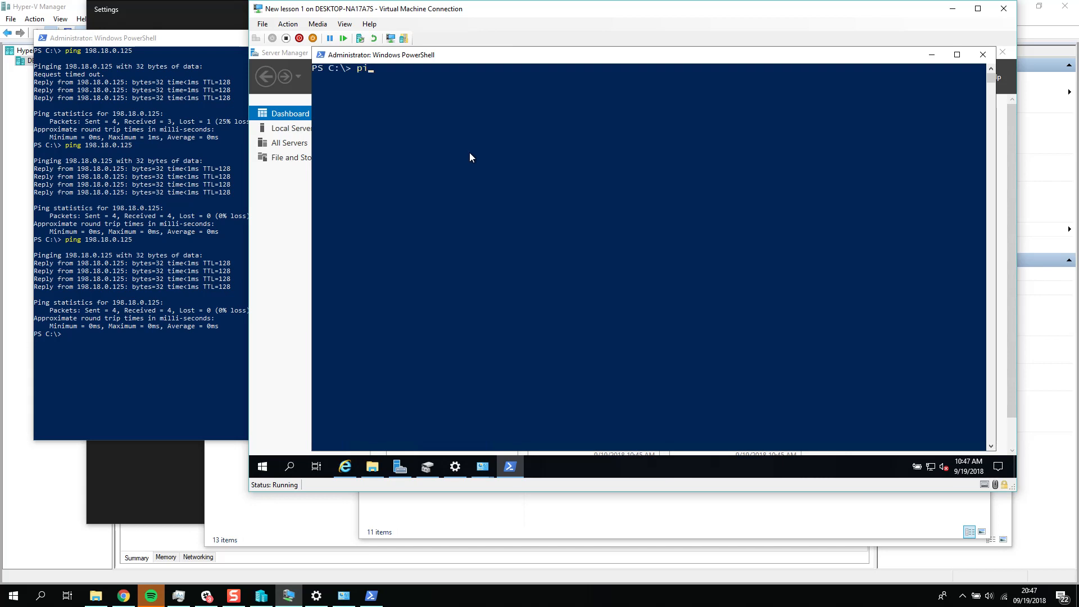
pyautogui.write('ng 198.18.0.1226')
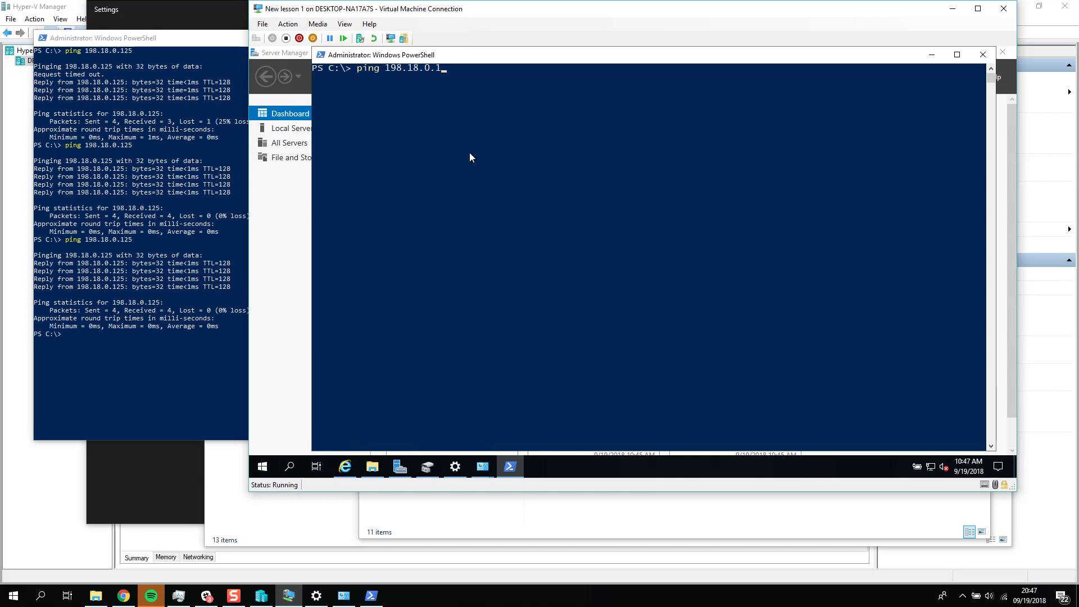
pyautogui.press('BackSpace')
pyautogui.press('BackSpace')
pyautogui.write('6')
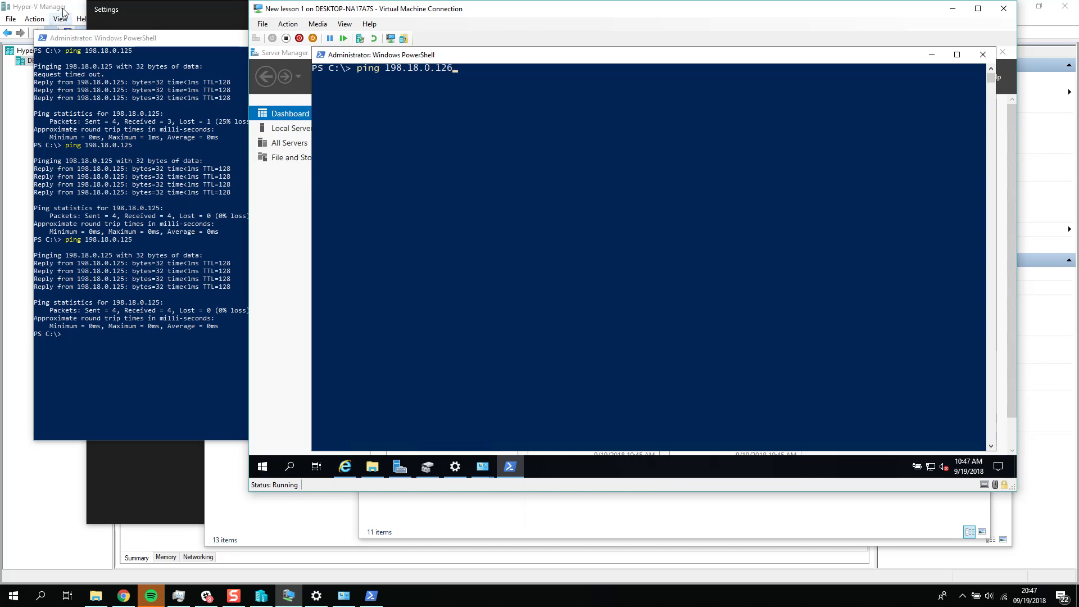
pyautogui.press('Return')
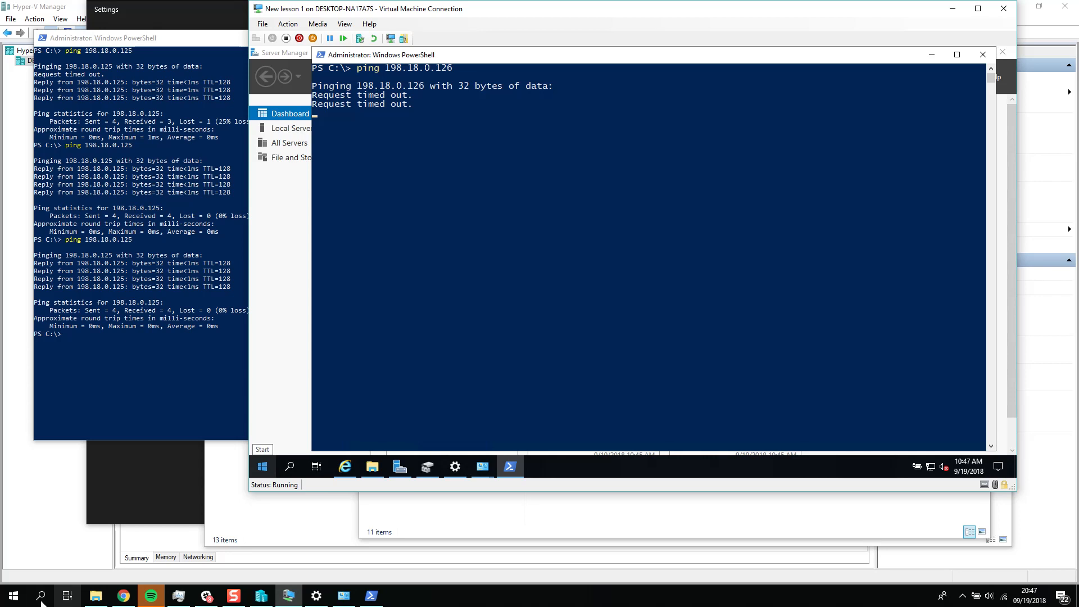
# Step: Open Windows Defender Firewall on the host
pyautogui.click(10, 605)
pyautogui.write('fire')
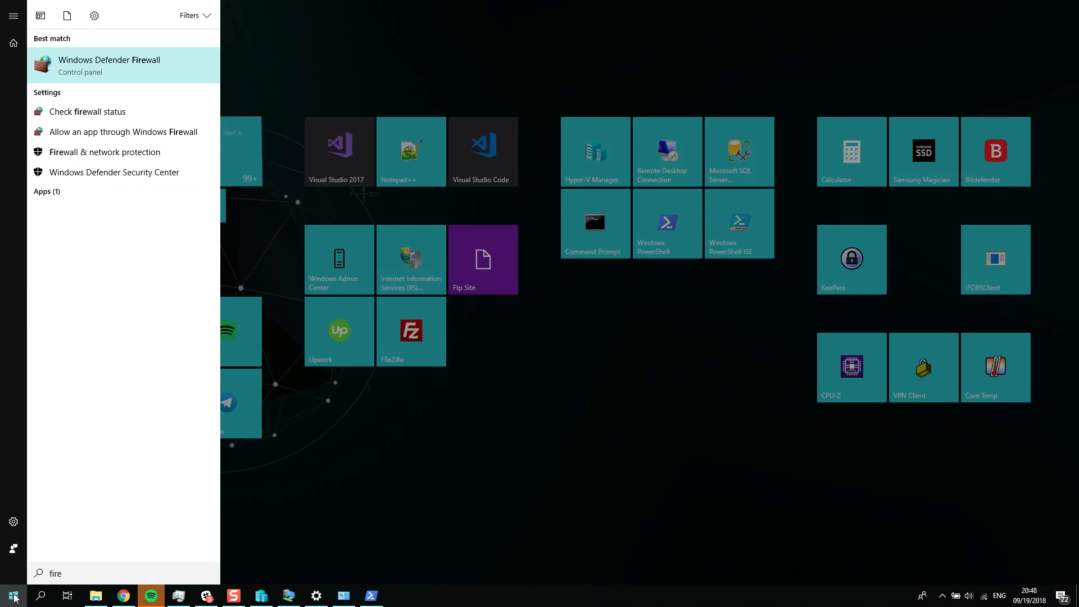
pyautogui.press('Return')
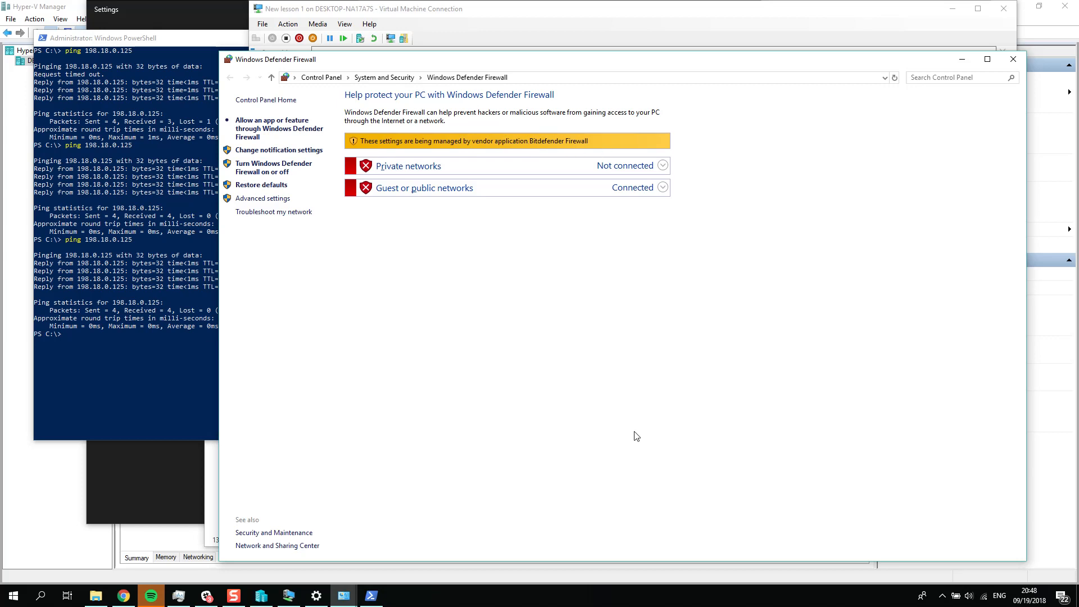
# Step: Turn off the firewall in Bitdefender Total Security's protection features and apply the recommended settings in the host's Windows Defender Firewall
pyautogui.press('super')
pyautogui.press('super')
pyautogui.click(942, 595)
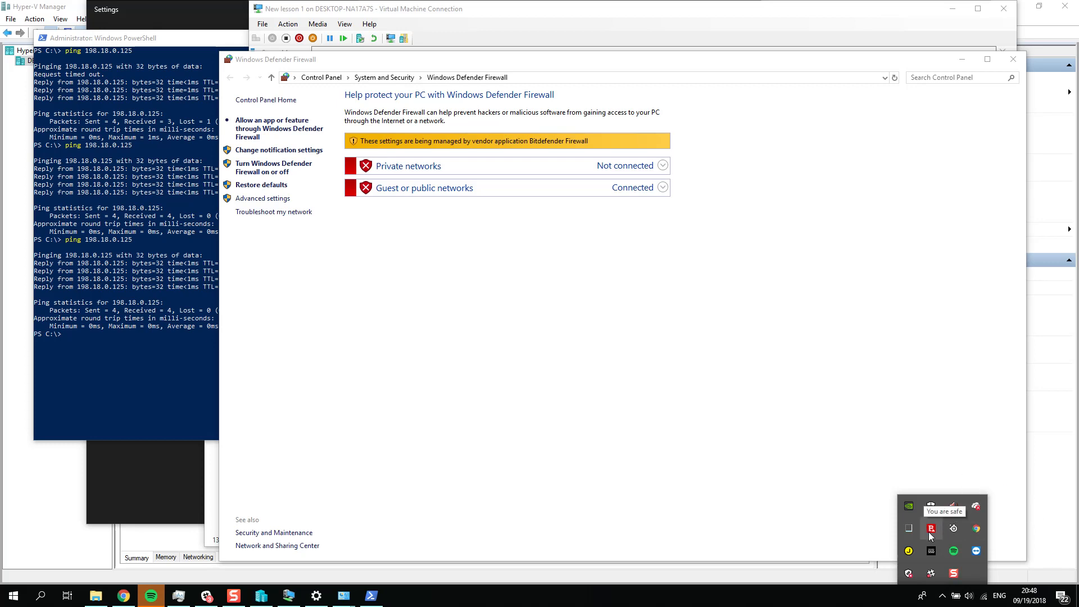
pyautogui.click(595, 232)
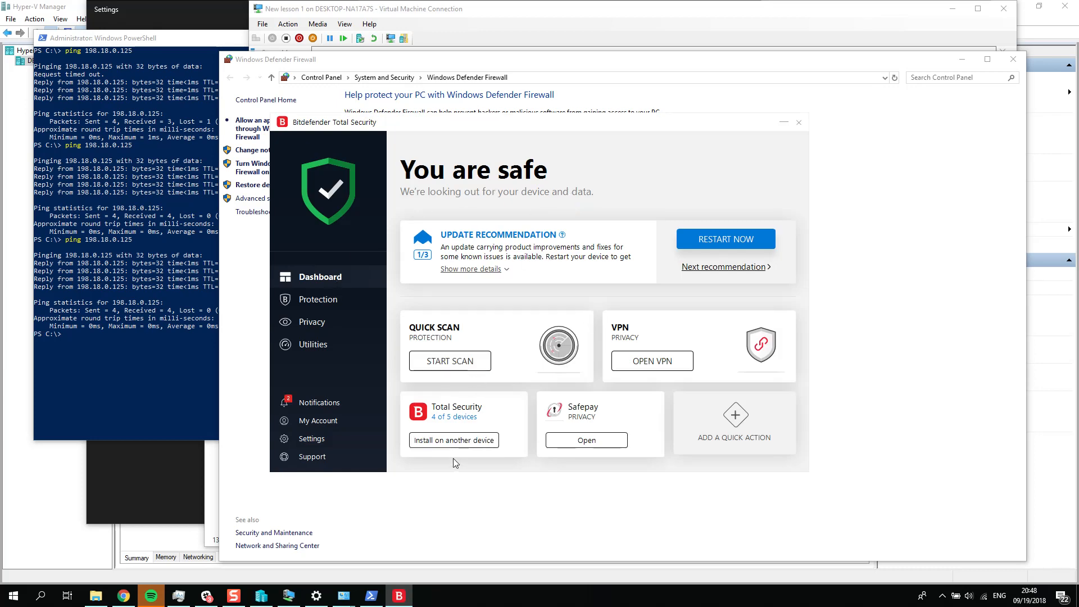
pyautogui.click(314, 301)
pyautogui.click(646, 214)
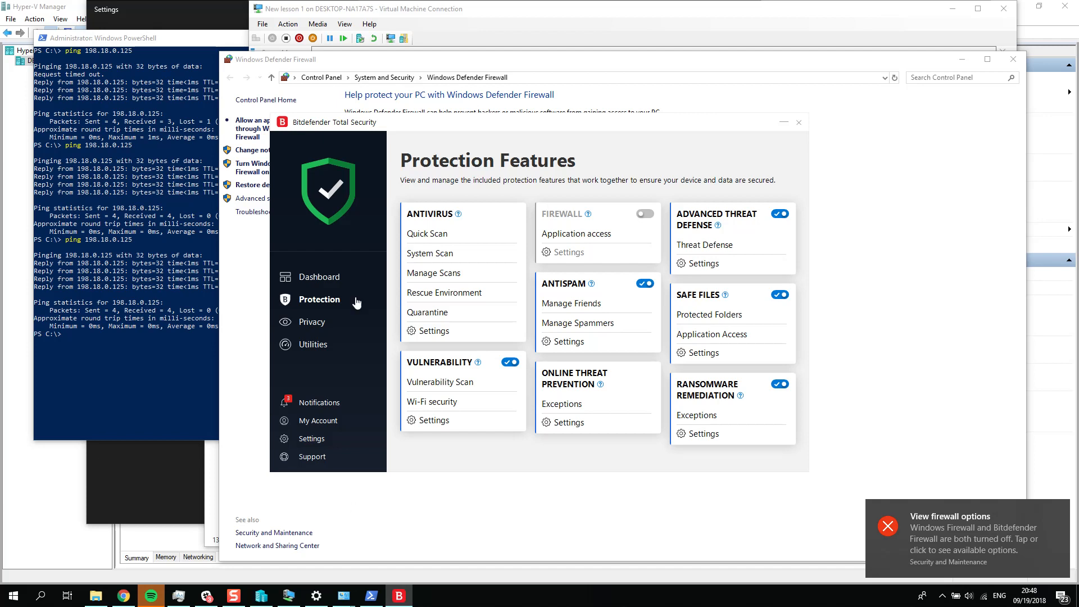
pyautogui.click(250, 341)
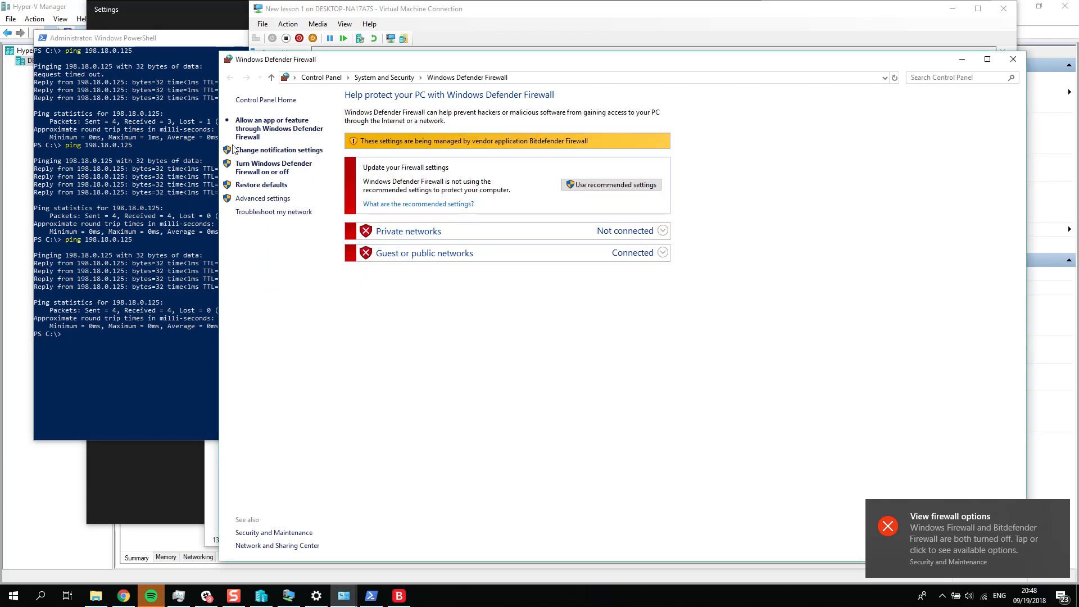
pyautogui.click(599, 184)
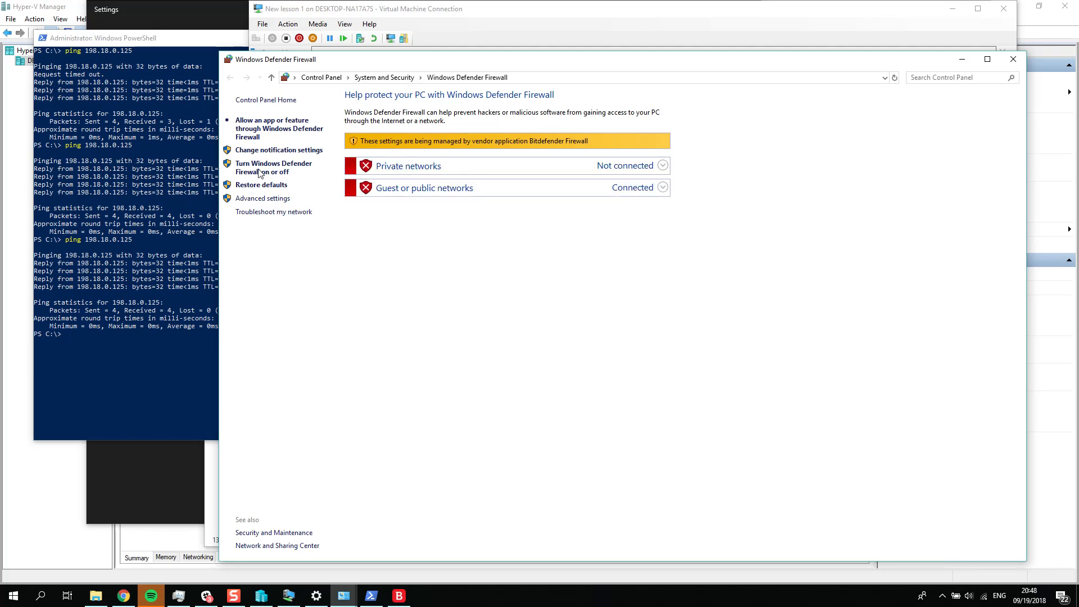
# Step: Return to the PowerShell session in New lesson 1 and repeat the ping to 198.18.0.126 to retest the connection
pyautogui.click(371, 596)
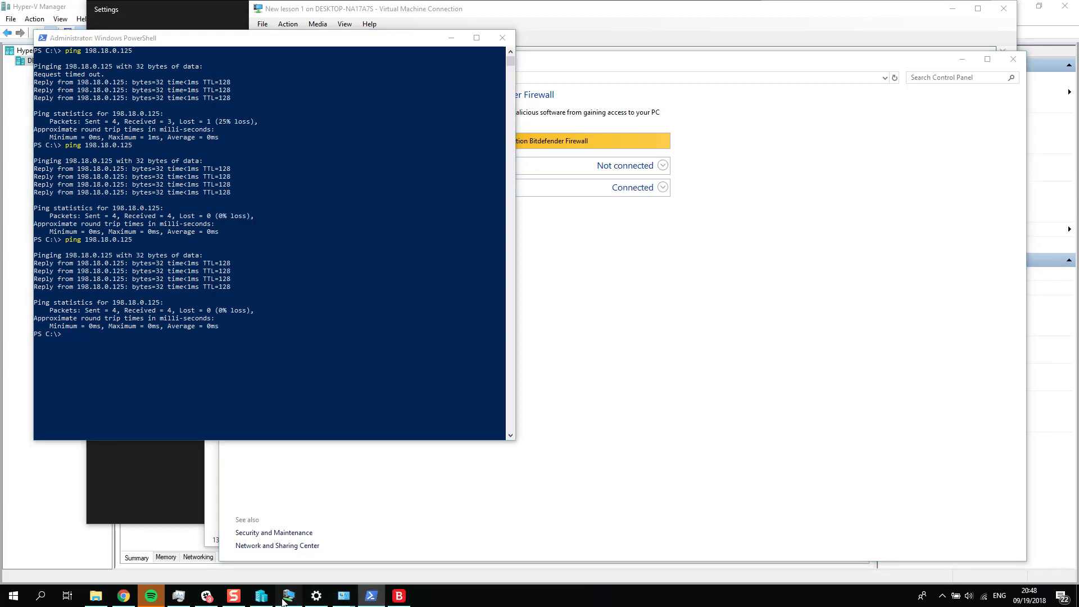
pyautogui.click(289, 596)
pyautogui.click(476, 311)
pyautogui.press('Up')
pyautogui.press('Return')
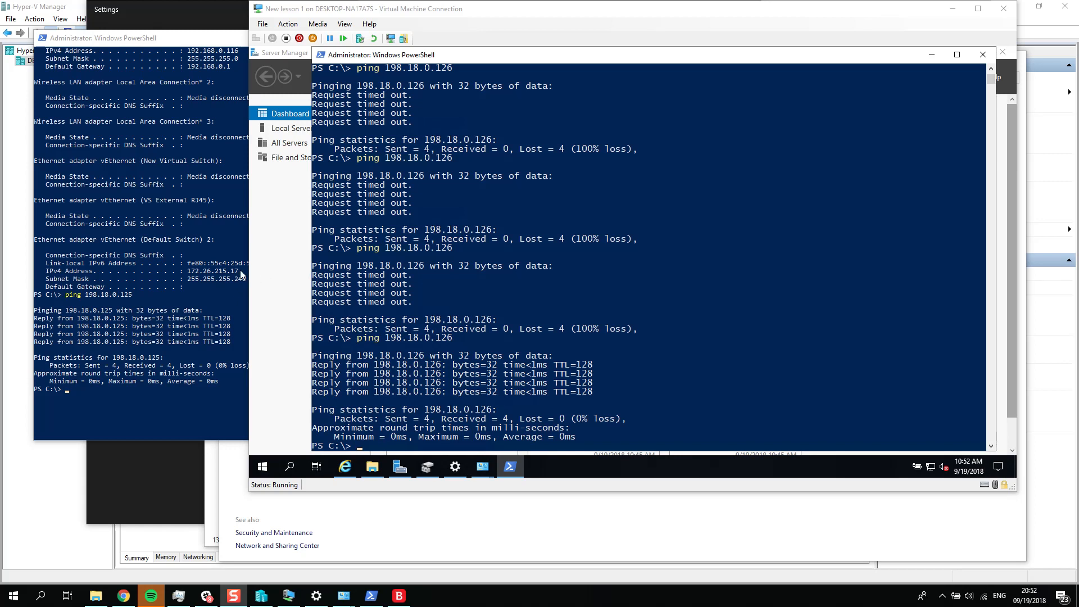
pyautogui.click(454, 402)
pyautogui.press('Escape')
pyautogui.press('Up')
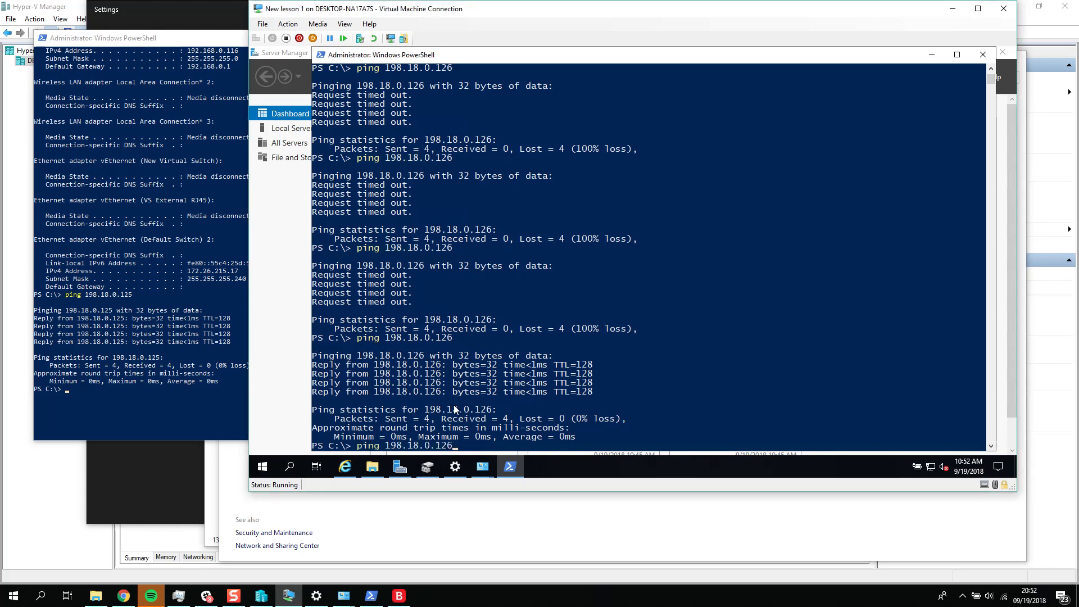
pyautogui.press('Return')
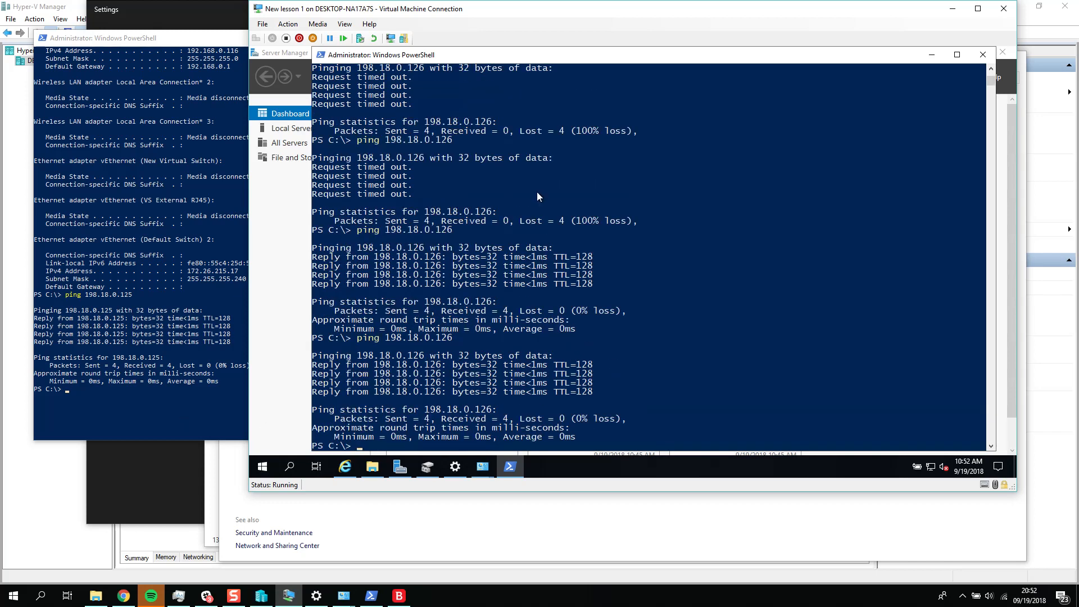
# Step: Ping the virtual machine at 198.18.0.125 from the host's PowerShell once more
pyautogui.click(155, 412)
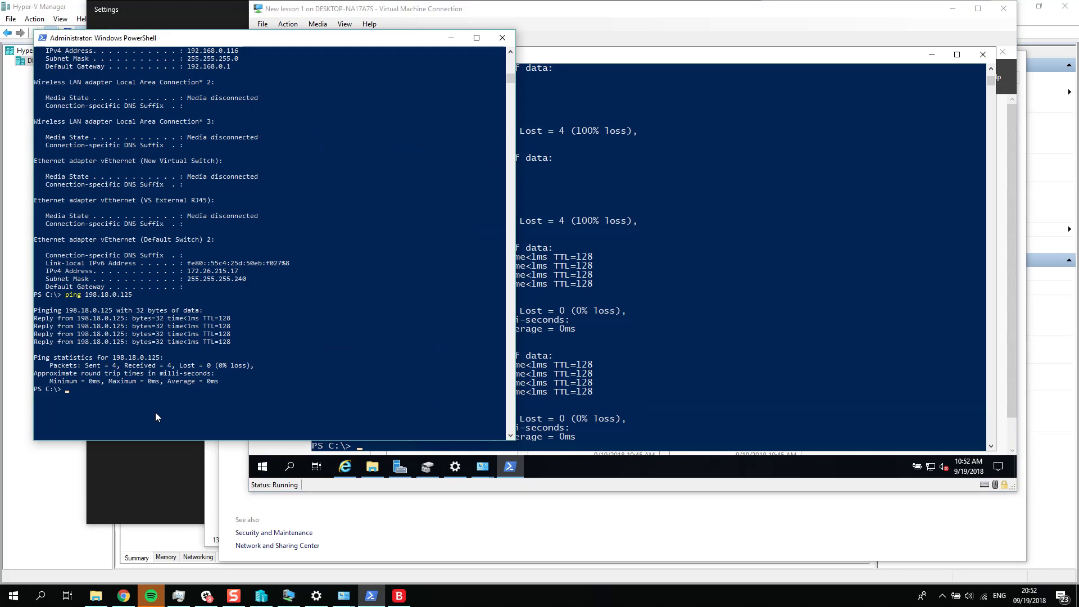
pyautogui.press('Up')
pyautogui.press('Return')
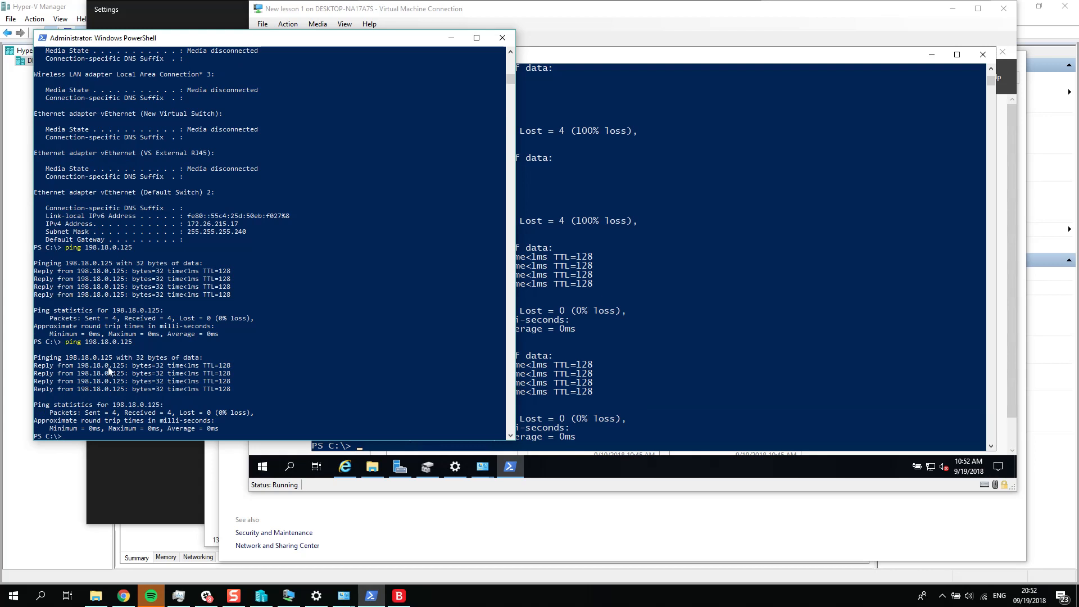
# Step: Minimize the PowerShell, virtual machine connection and Settings windows, and close the firewall, Local Disk (C:) and Network Connections windows
pyautogui.click(652, 365)
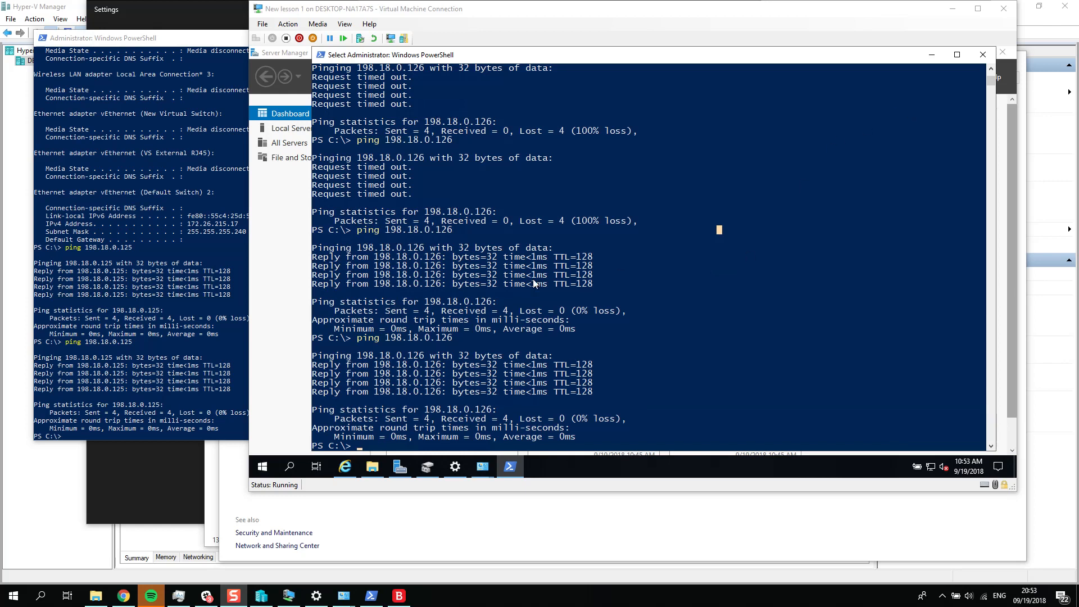
pyautogui.click(932, 54)
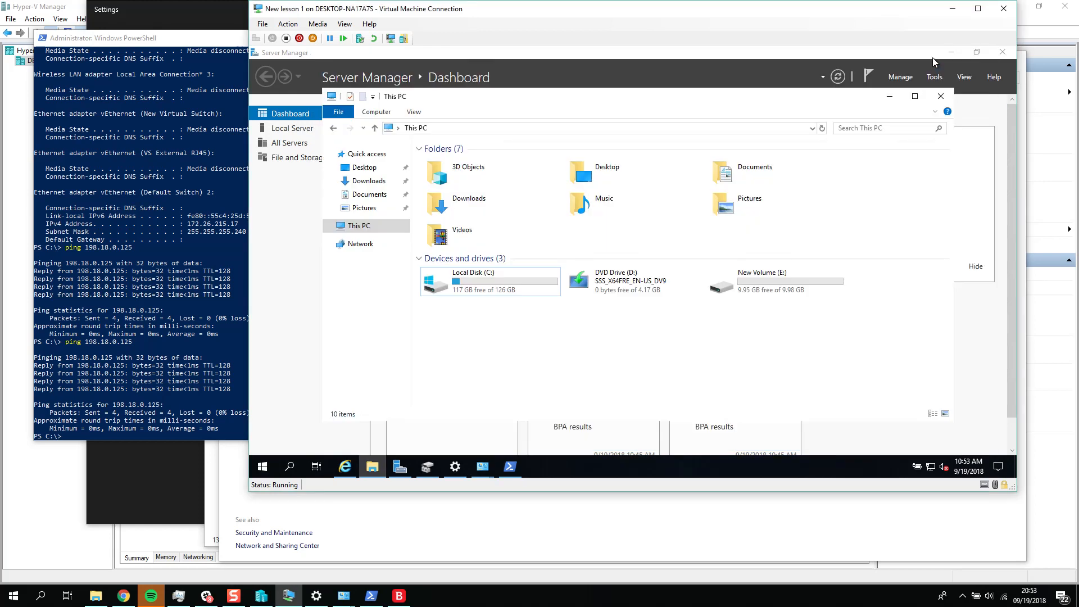
pyautogui.click(953, 8)
pyautogui.click(450, 38)
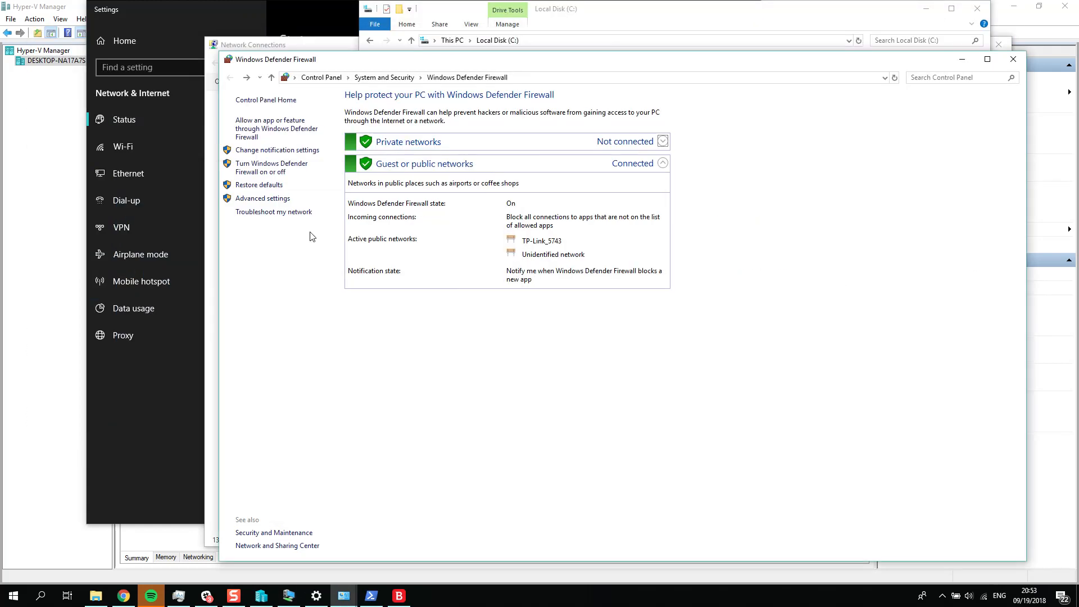
pyautogui.click(1013, 59)
pyautogui.click(978, 9)
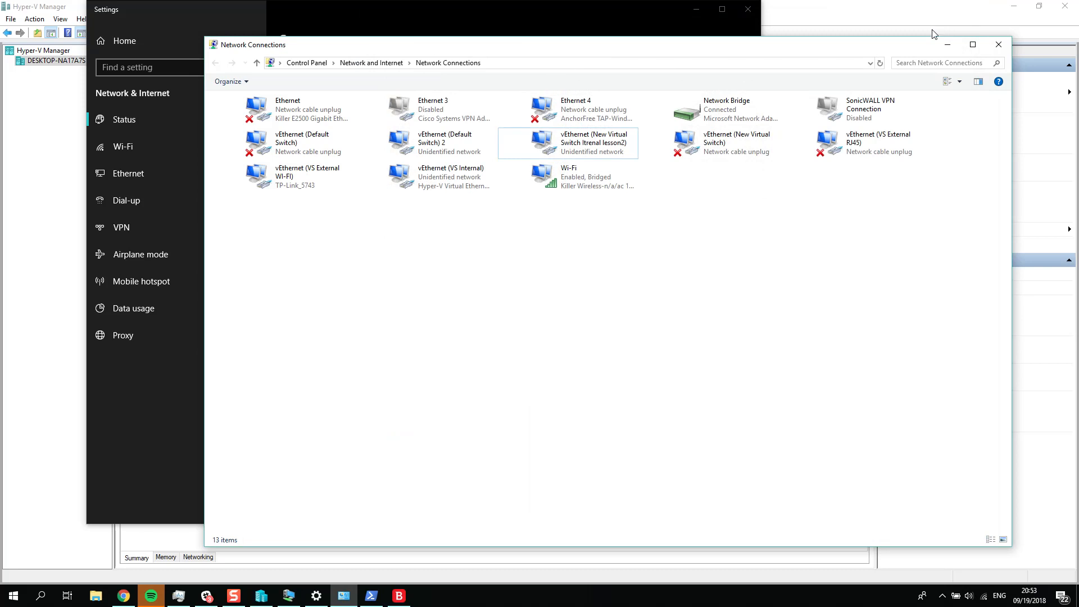
pyautogui.click(999, 45)
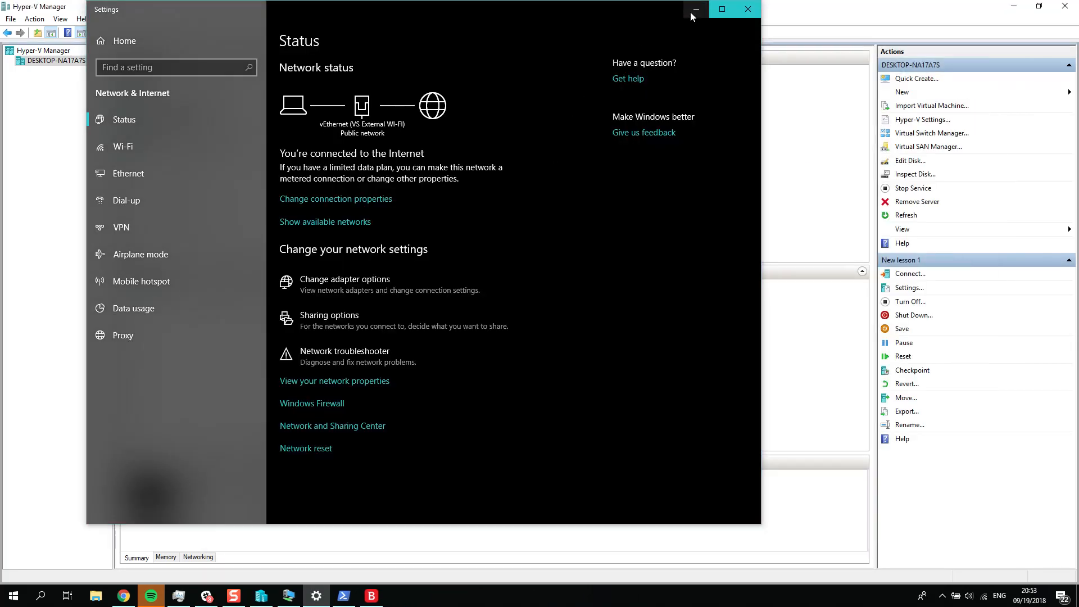
pyautogui.click(696, 9)
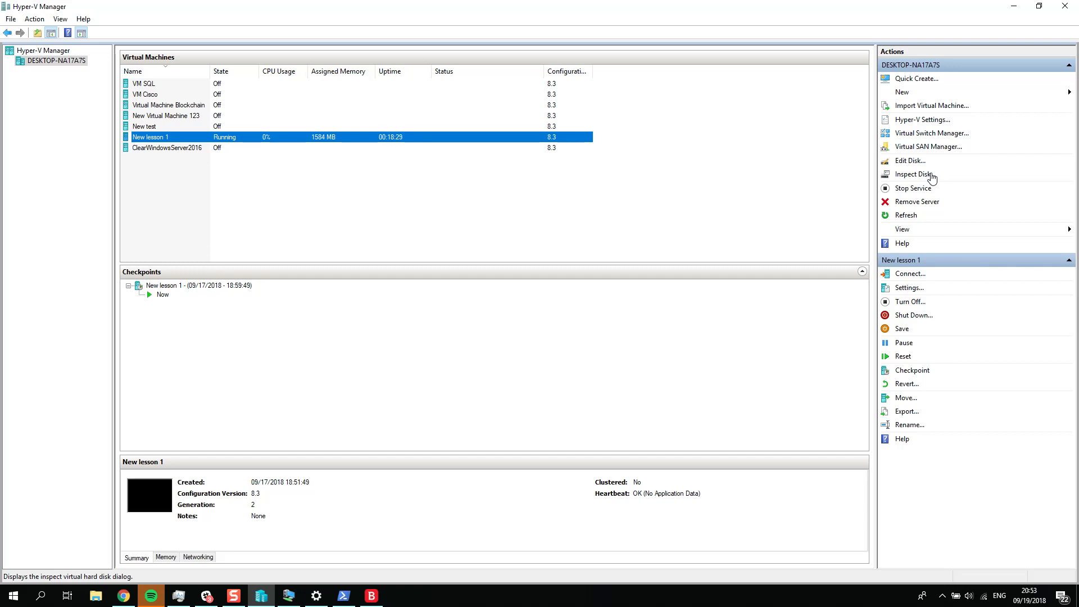
# Step: Look at the Virtual Switch Manager and the Memory settings of New lesson 1, including the minimum RAM, cancelling both dialogs
pyautogui.click(927, 136)
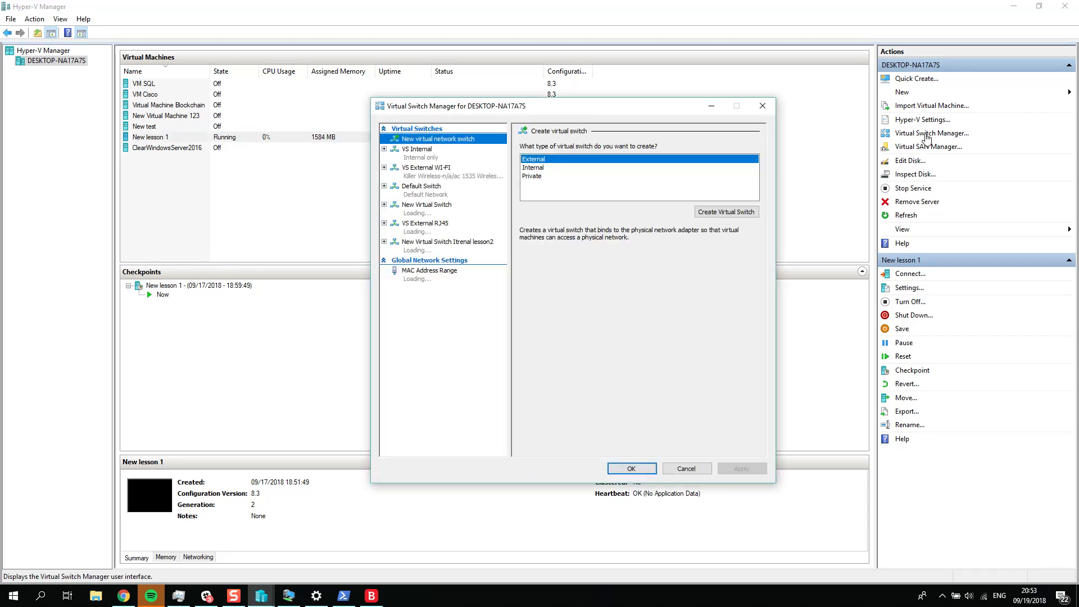
pyautogui.press('Escape')
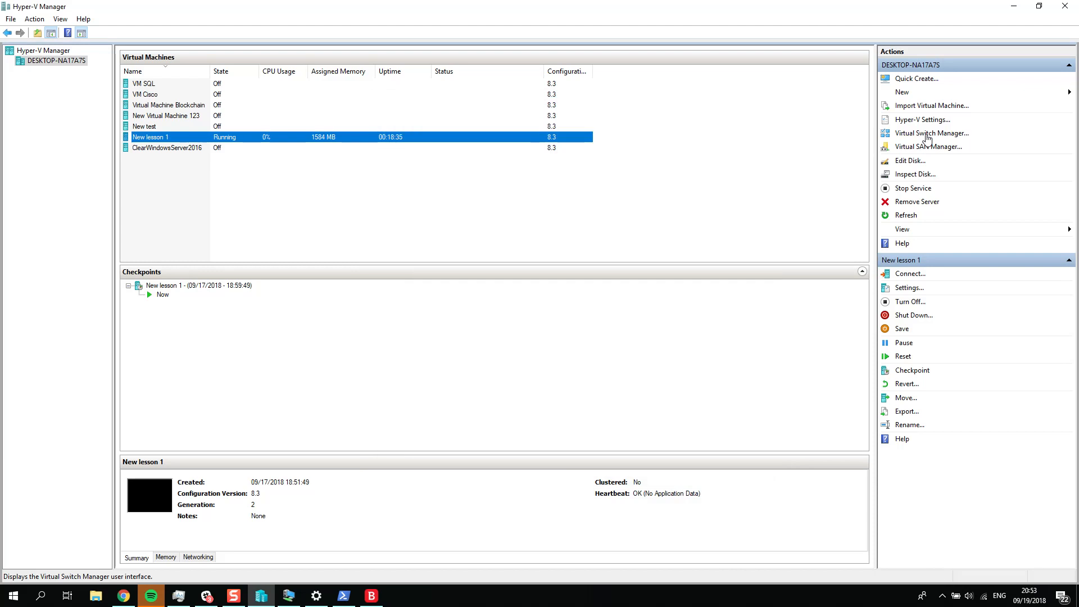
pyautogui.click(909, 289)
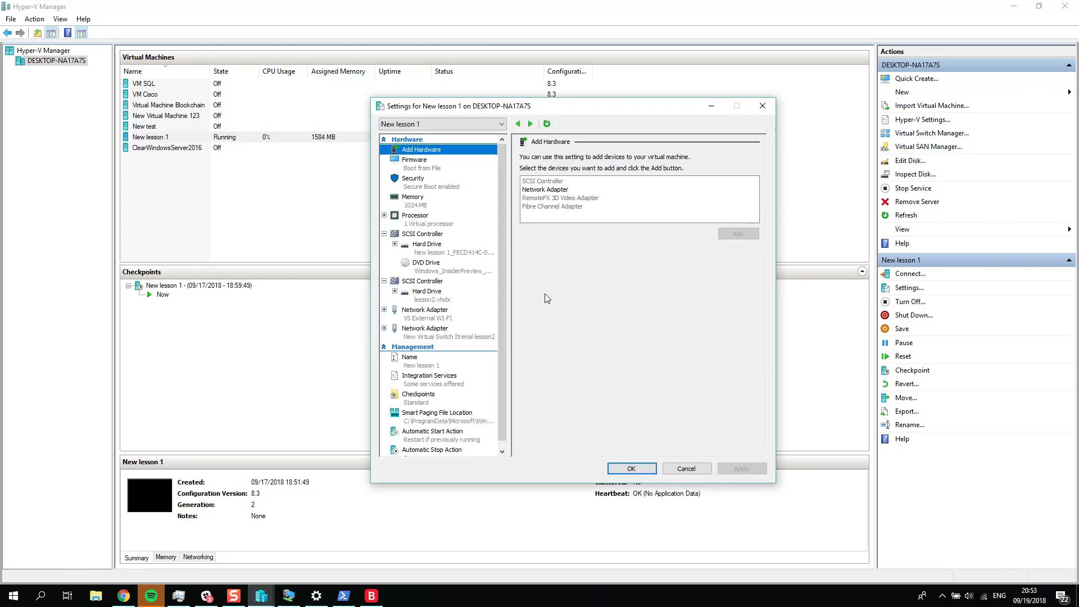
pyautogui.click(397, 199)
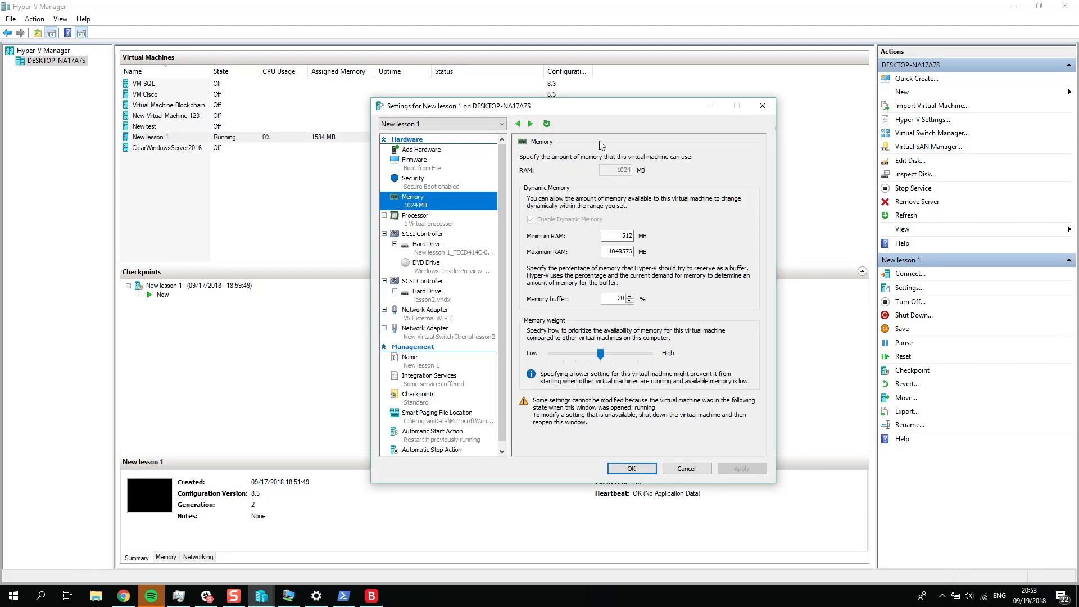
pyautogui.doubleClick(621, 236)
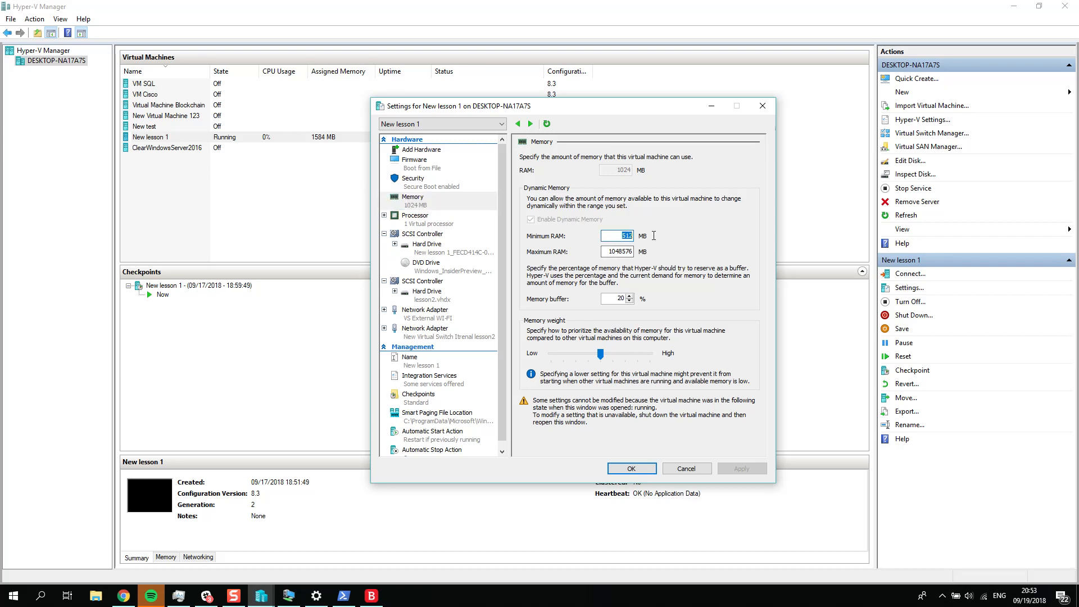
pyautogui.click(702, 473)
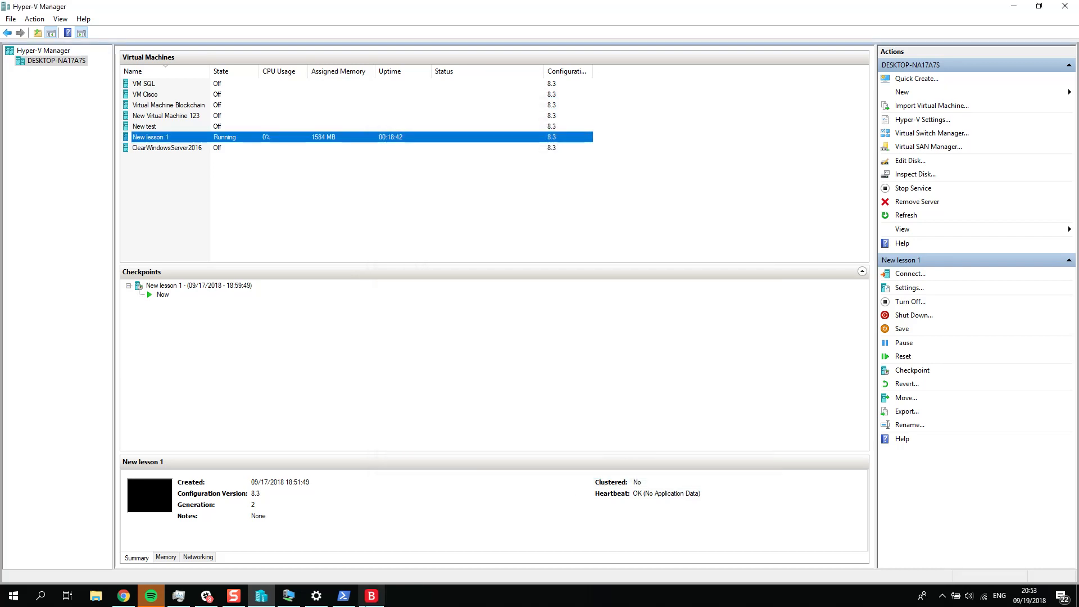
# Step: Examine the device and Windows specifications on the system About page inside the New lesson 1 virtual machine
pyautogui.click(292, 599)
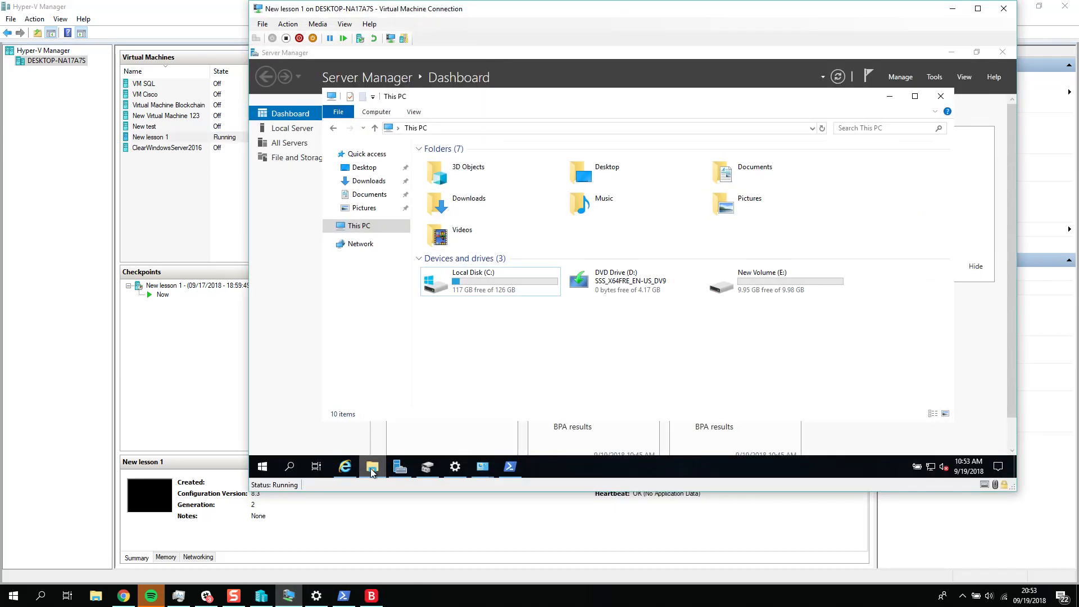
pyautogui.rightClick(271, 472)
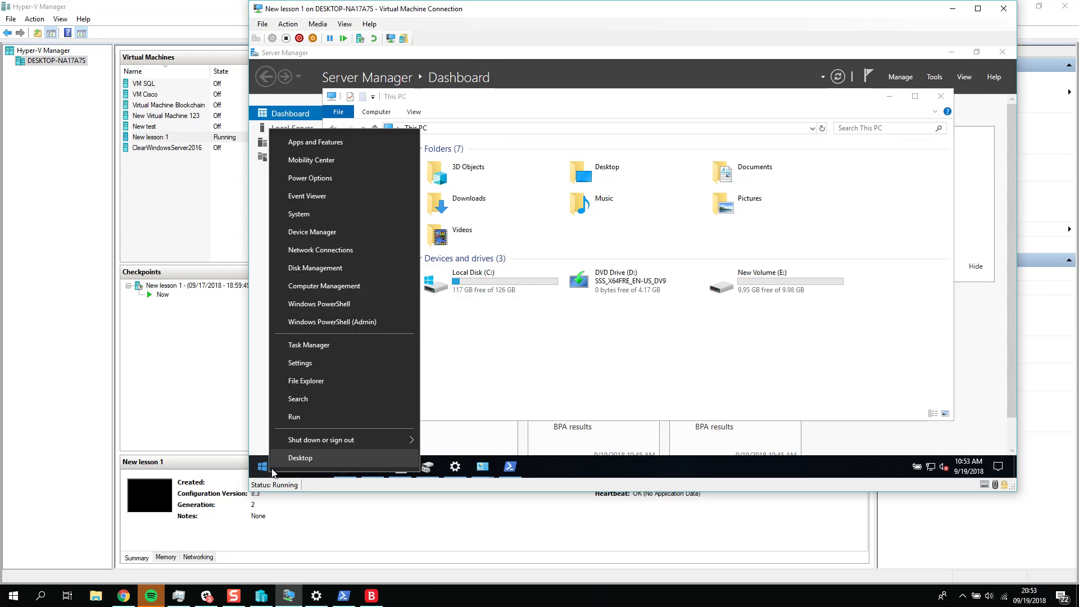
pyautogui.click(322, 220)
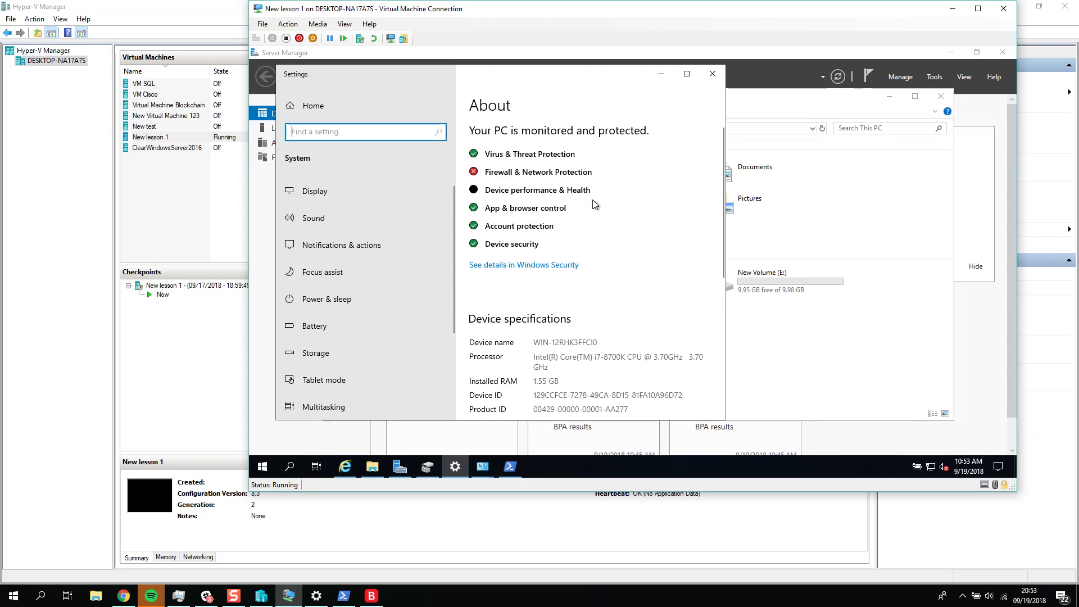
pyautogui.scroll(-3, 593, 200)
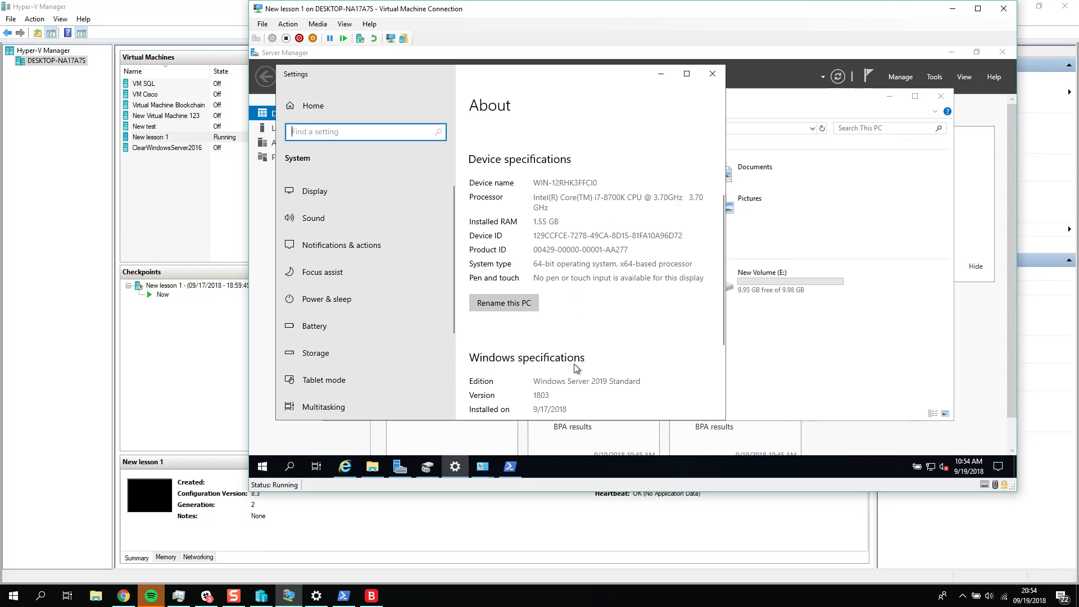
pyautogui.click(772, 330)
# Step: Return to Hyper-V Manager and turn off the New lesson 1 virtual machine
pyautogui.click(228, 223)
pyautogui.click(204, 137)
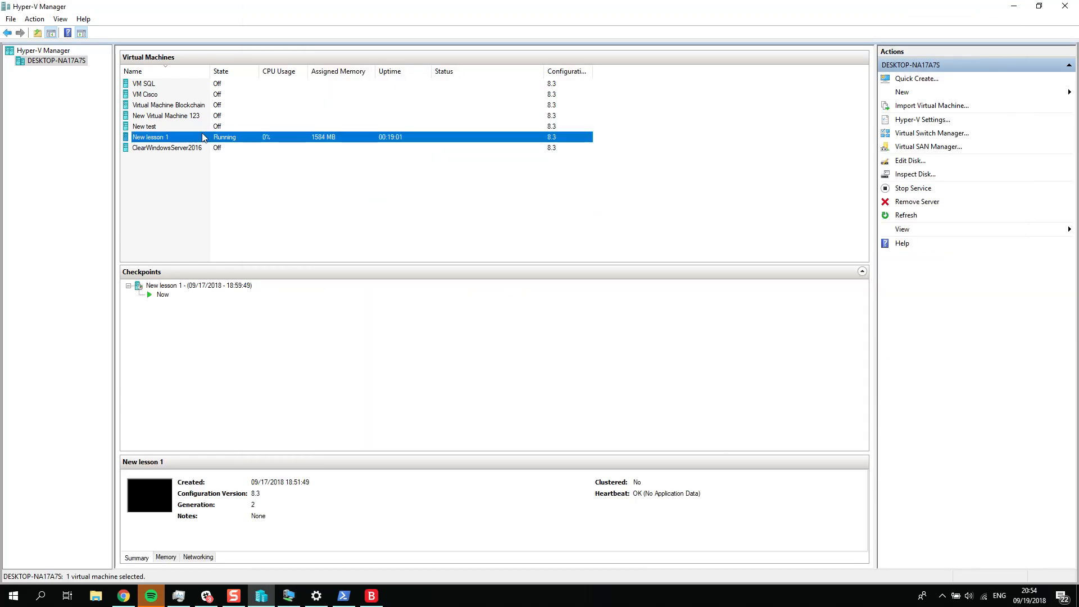
pyautogui.rightClick(203, 138)
pyautogui.click(245, 173)
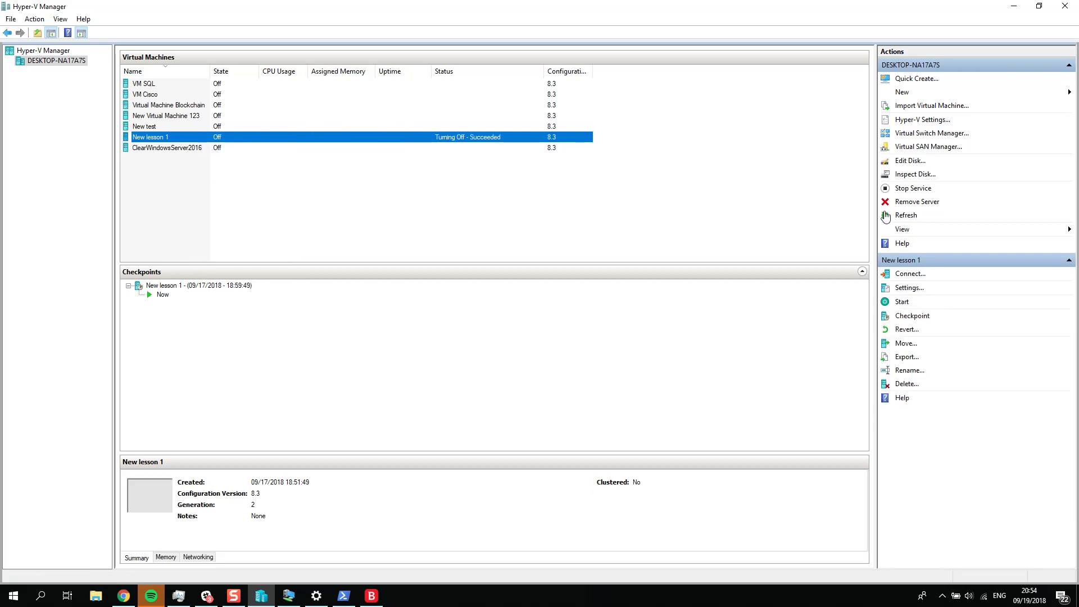
# Step: Set New lesson 1's RAM to 3000 MB, check its minimum and maximum RAM fields, and apply the memory settings
pyautogui.click(915, 291)
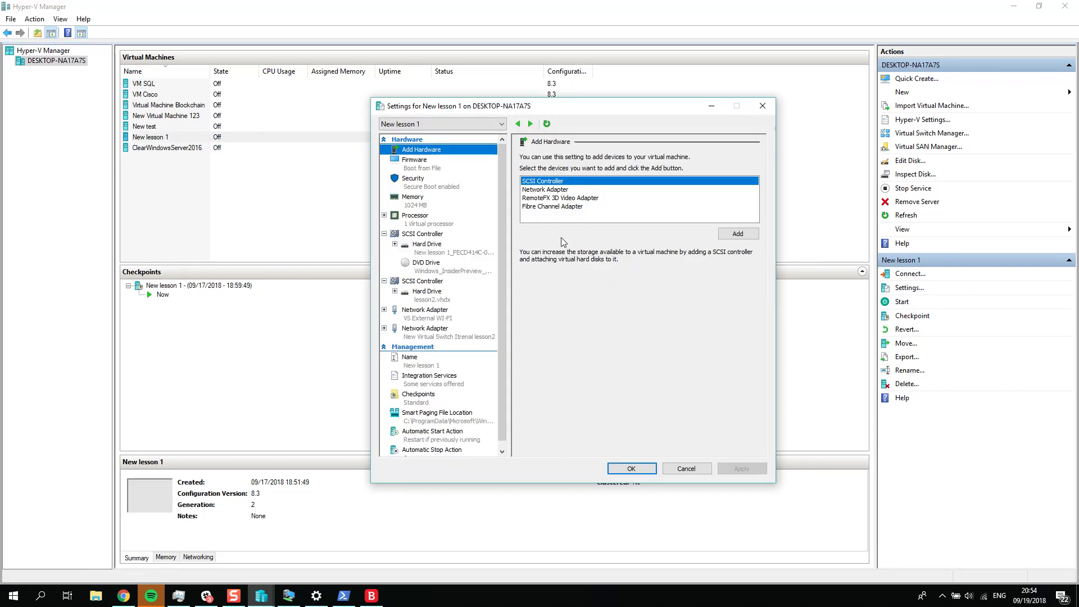
pyautogui.click(417, 203)
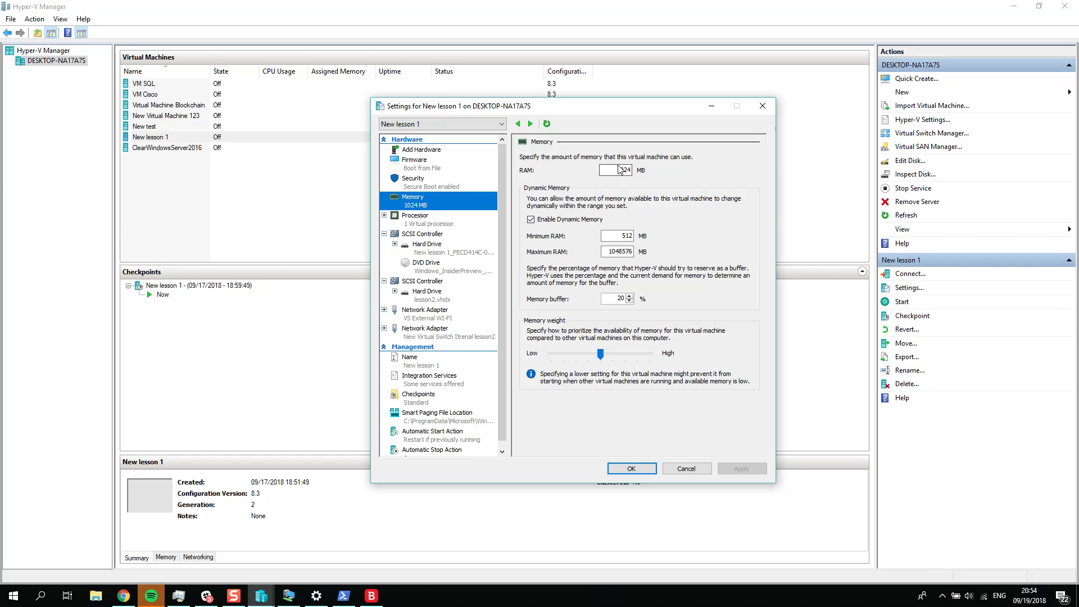
pyautogui.press('Tab')
pyautogui.write('300')
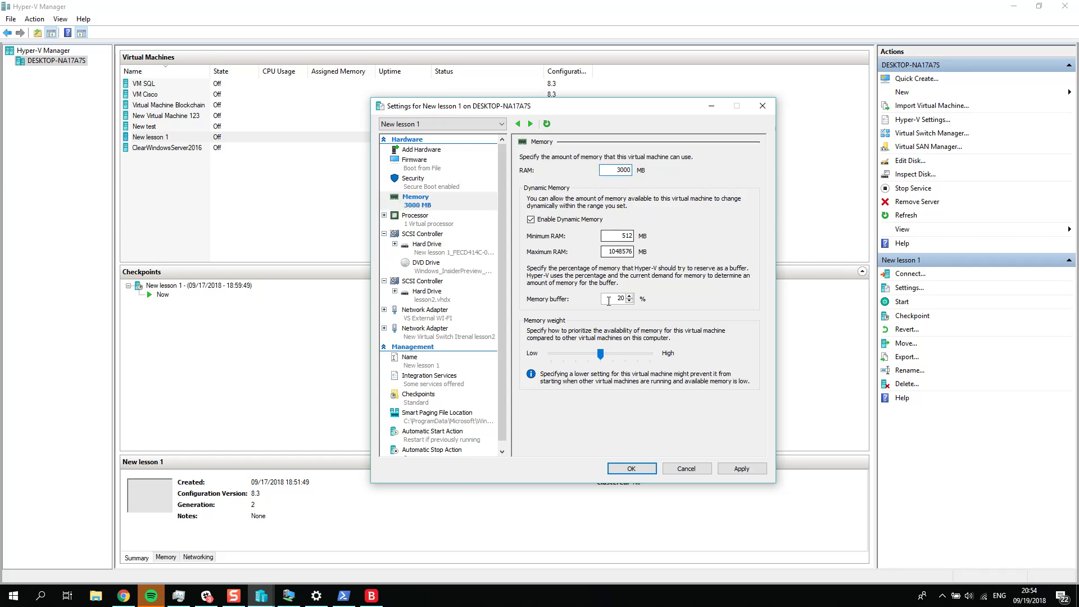
pyautogui.click(742, 469)
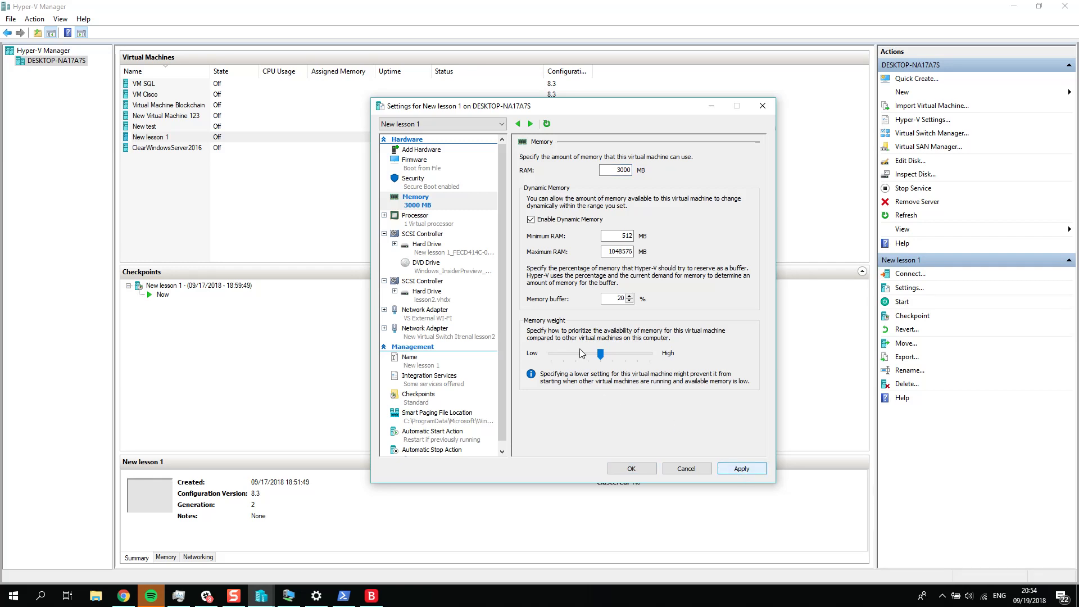
pyautogui.click(615, 169)
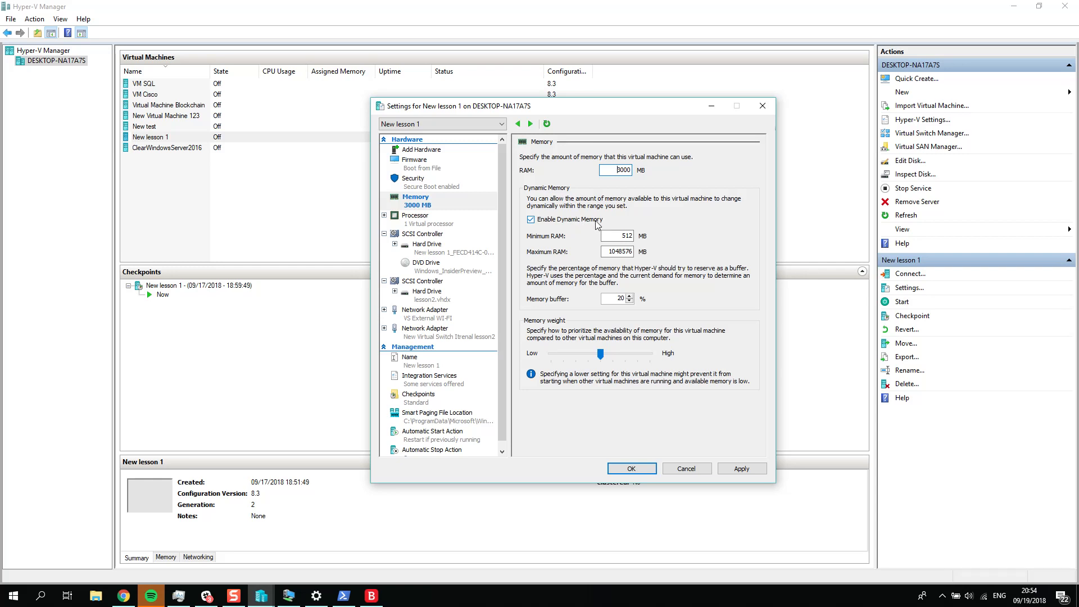
pyautogui.doubleClick(623, 170)
pyautogui.doubleClick(629, 236)
pyautogui.doubleClick(621, 251)
pyautogui.click(741, 468)
# Step: Set New lesson 1's number of virtual processors to 2 and apply the change
pyautogui.click(416, 227)
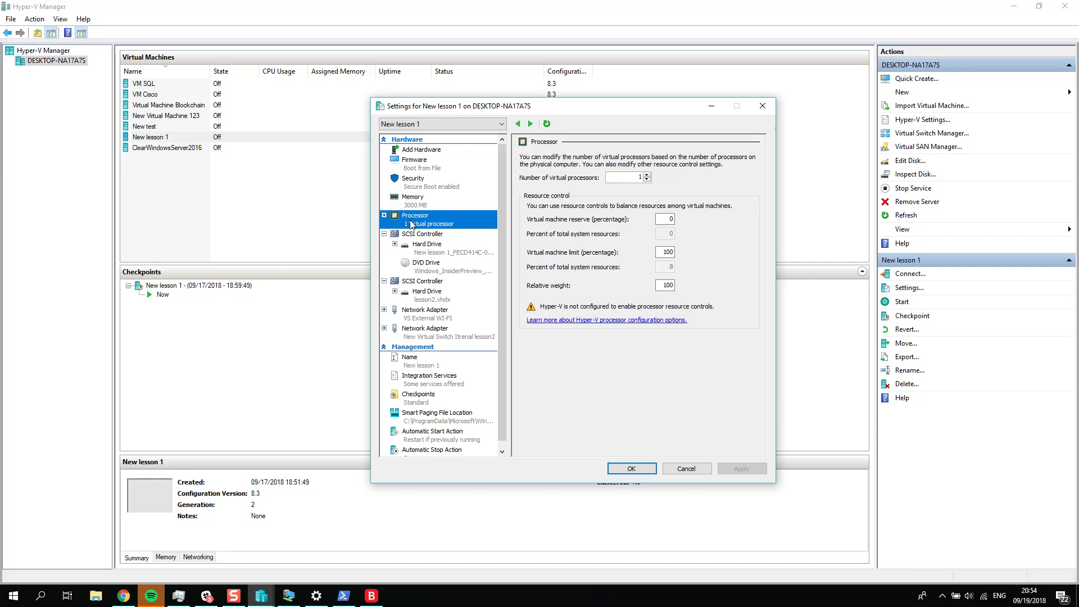
pyautogui.click(647, 175)
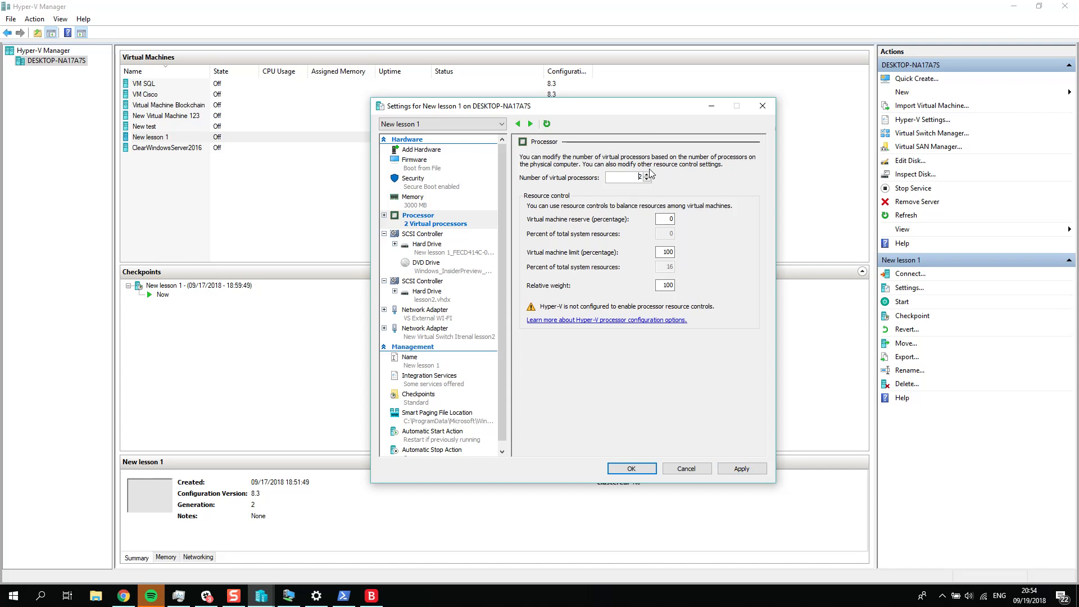
pyautogui.rightClick(497, 596)
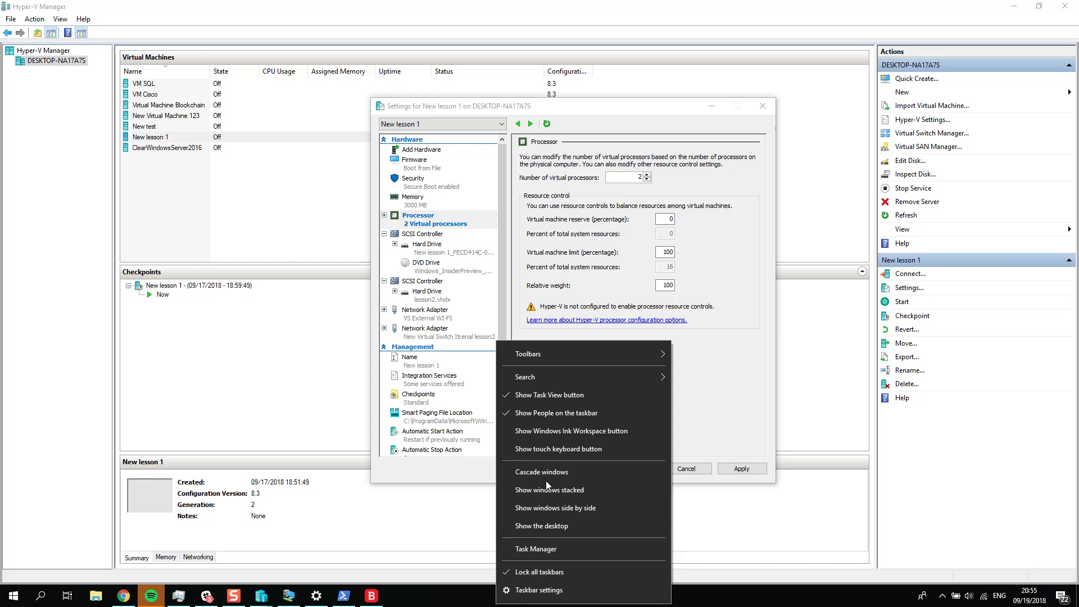
pyautogui.click(652, 106)
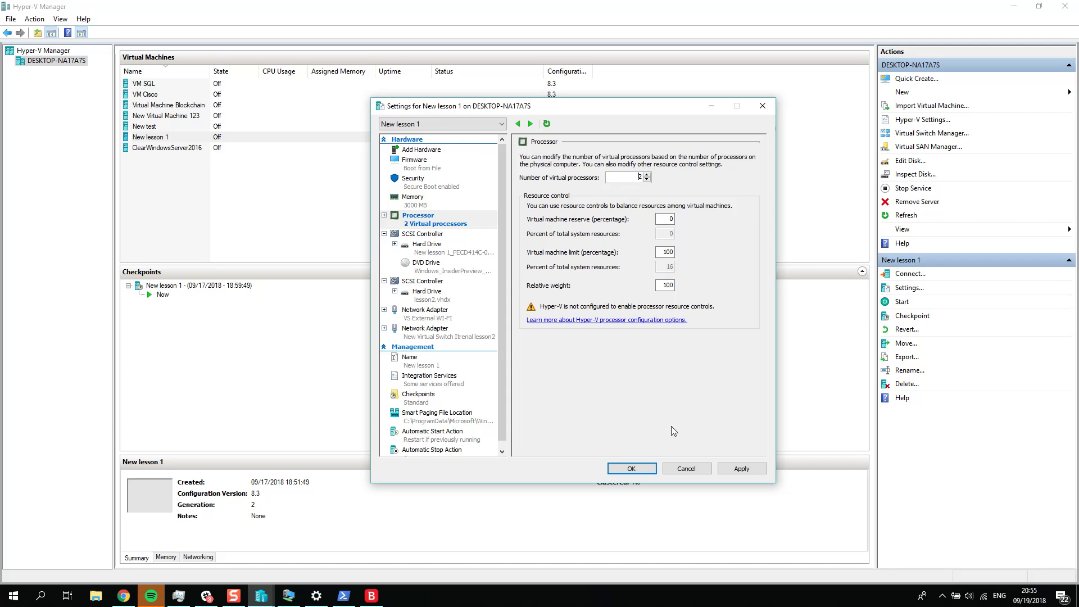
pyautogui.click(742, 468)
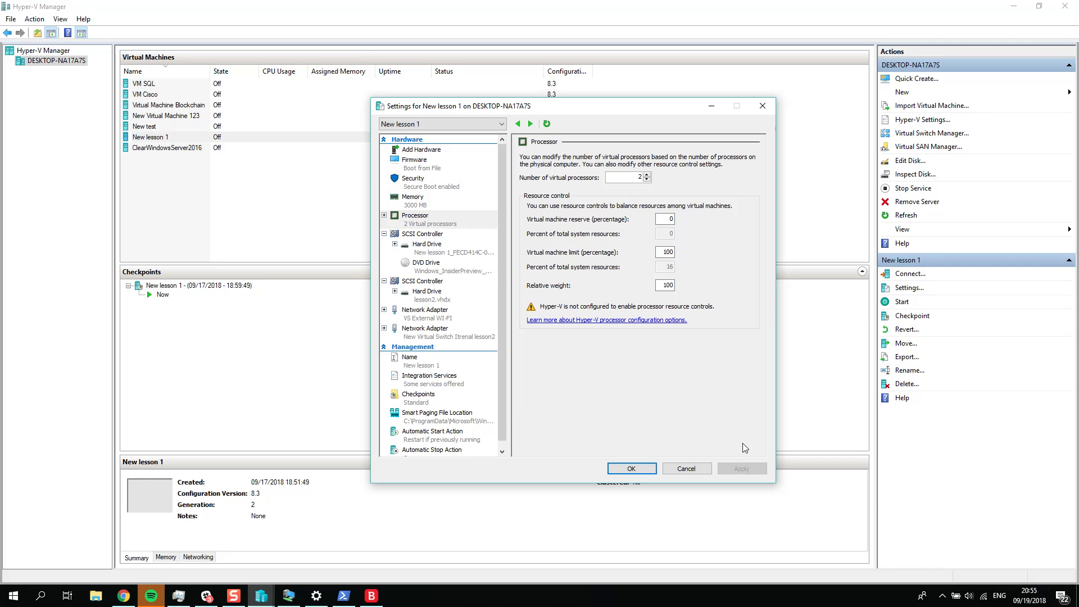
# Step: Check the VS External WI-FI adapter and lesson2.vhdx drive settings, then add a RemoteFX 3D Video Adapter to New lesson 1
pyautogui.click(444, 313)
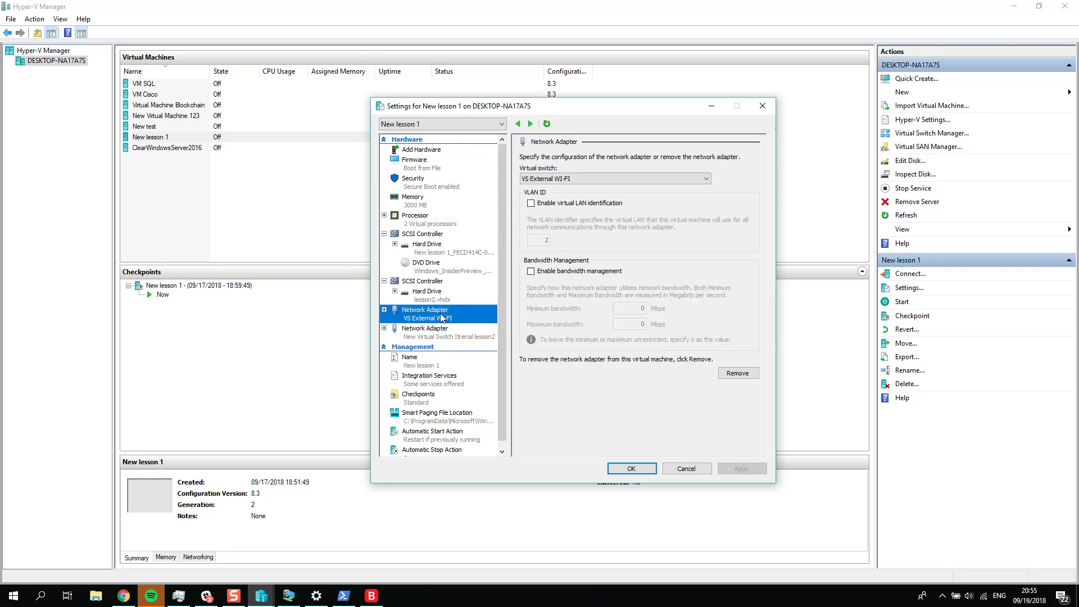
pyautogui.click(438, 298)
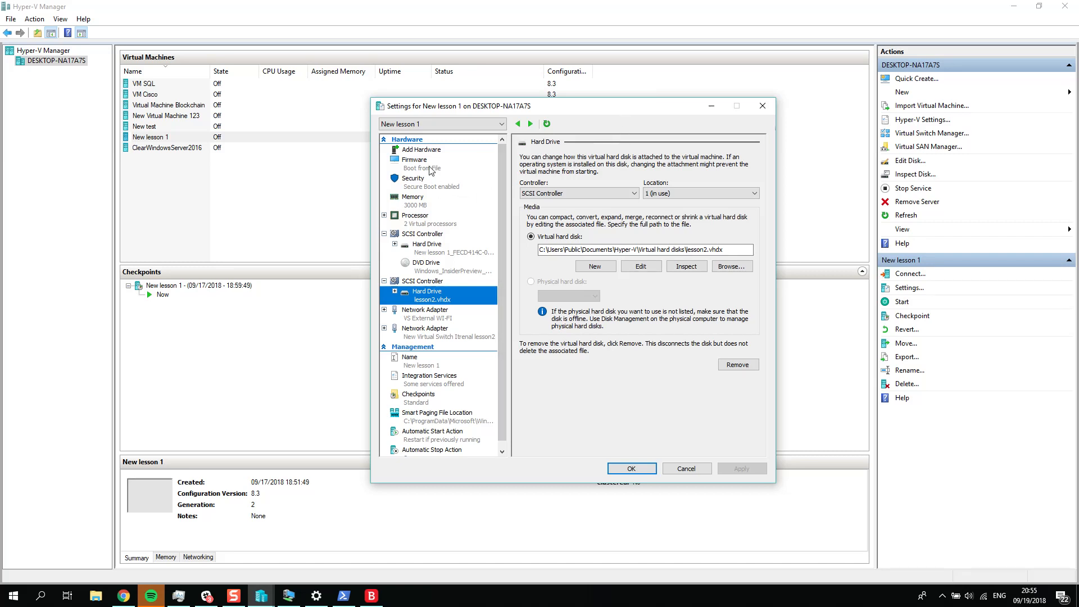
pyautogui.click(427, 150)
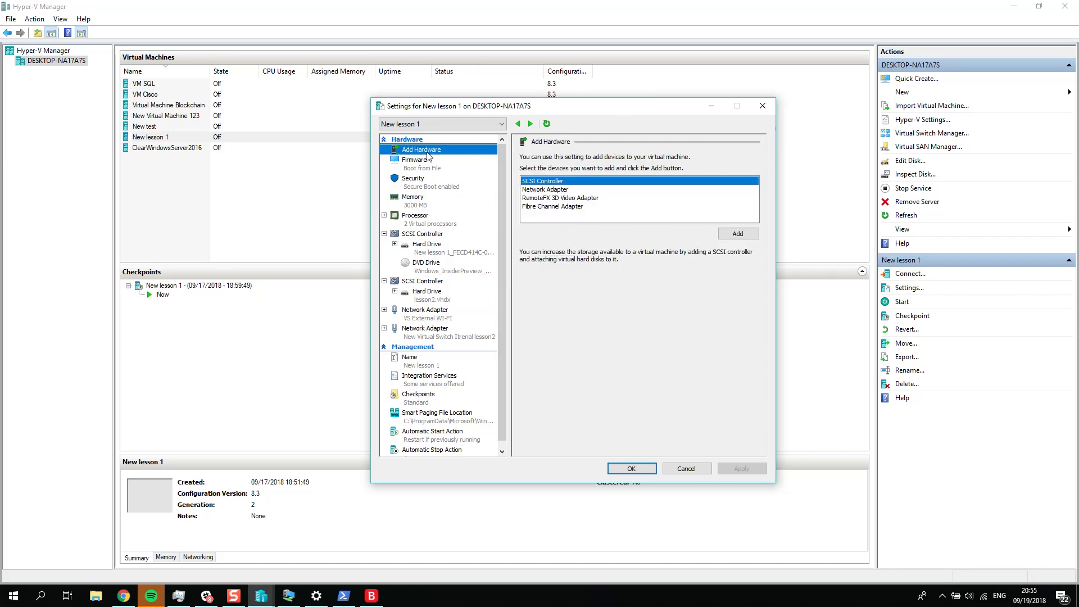
pyautogui.click(558, 198)
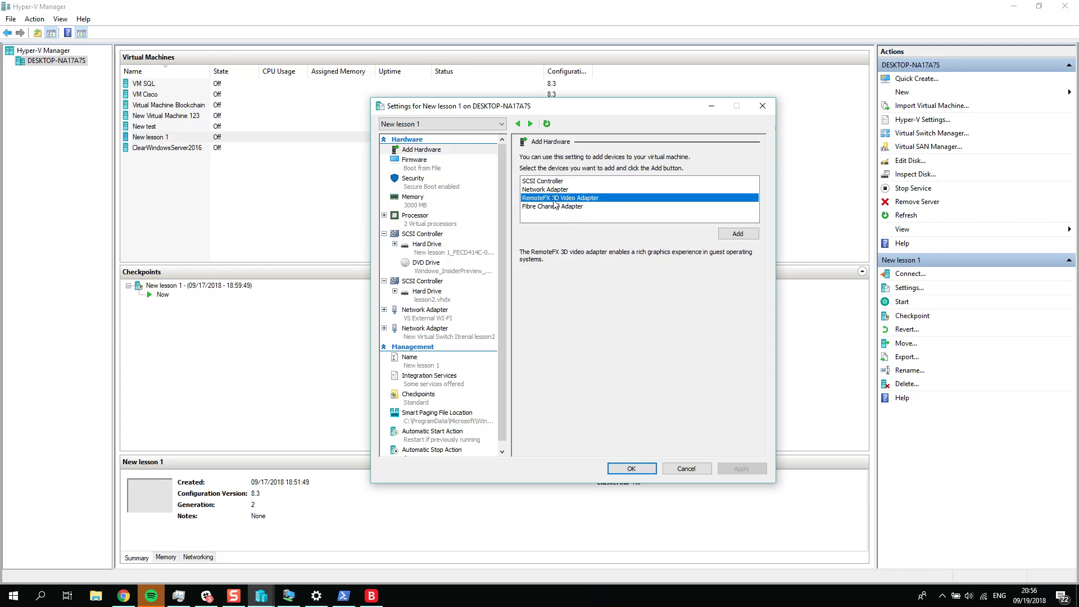
pyautogui.click(738, 235)
pyautogui.click(562, 206)
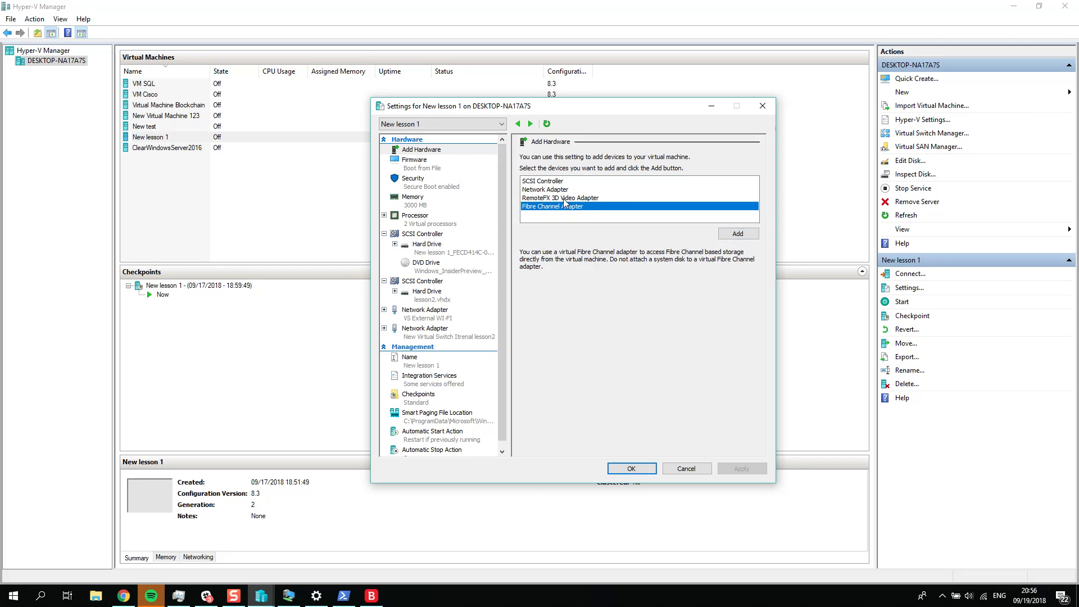
pyautogui.click(564, 198)
pyautogui.click(738, 234)
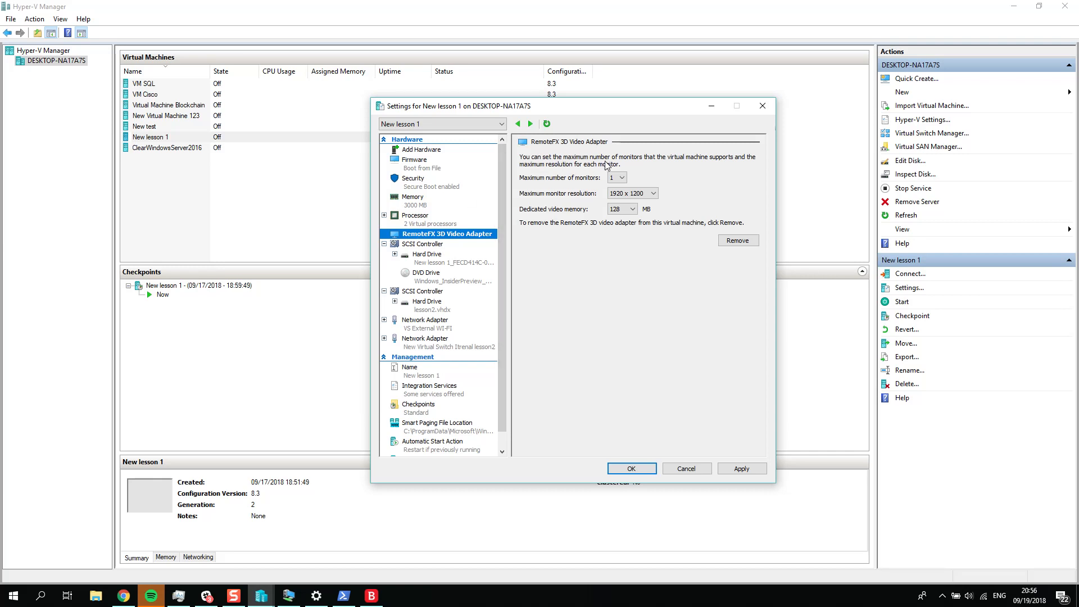
# Step: Set the RemoteFX 3D Video Adapter's dedicated video memory to 1024 MB, apply it and close the virtual machine settings
pyautogui.click(624, 209)
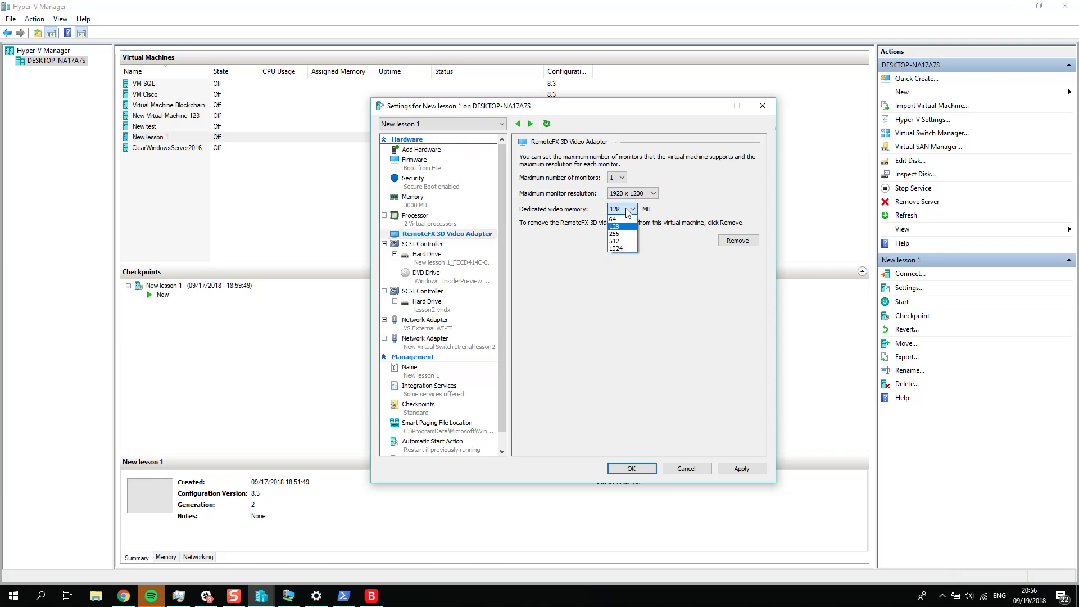
pyautogui.click(633, 249)
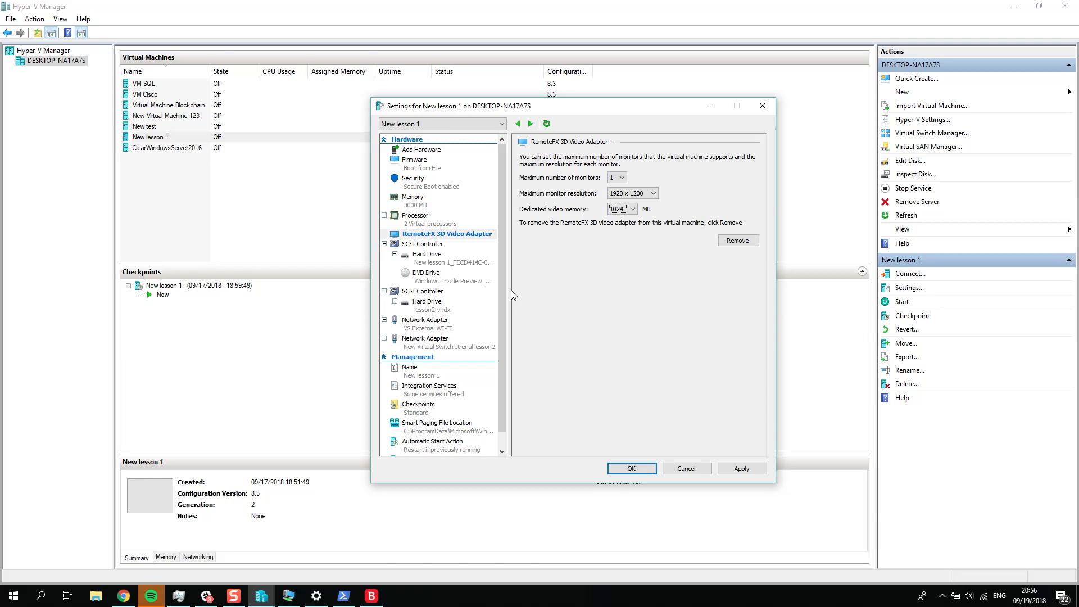
pyautogui.click(746, 469)
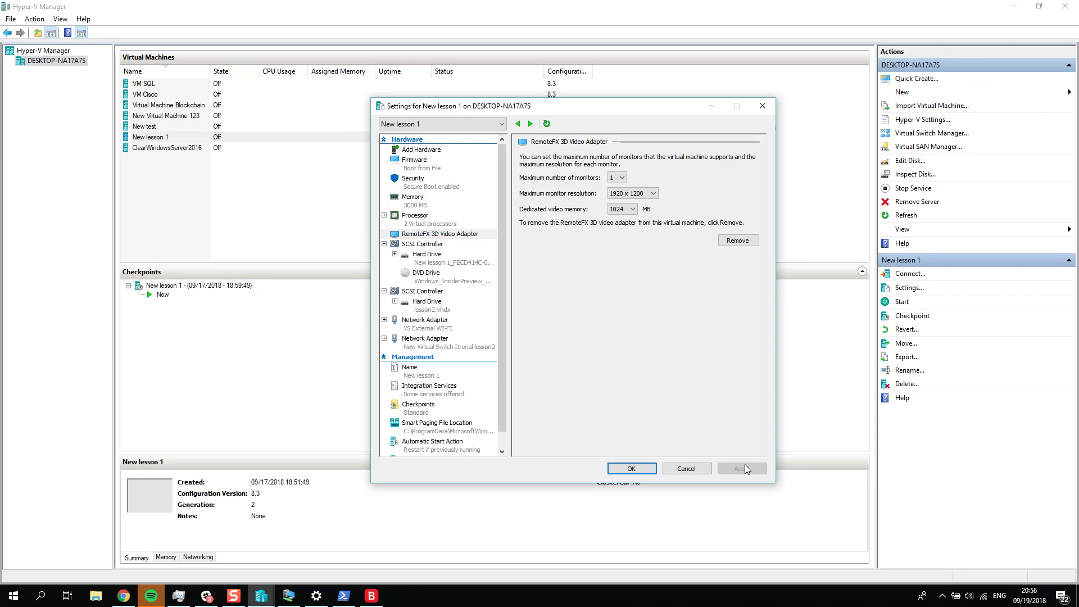
pyautogui.click(631, 470)
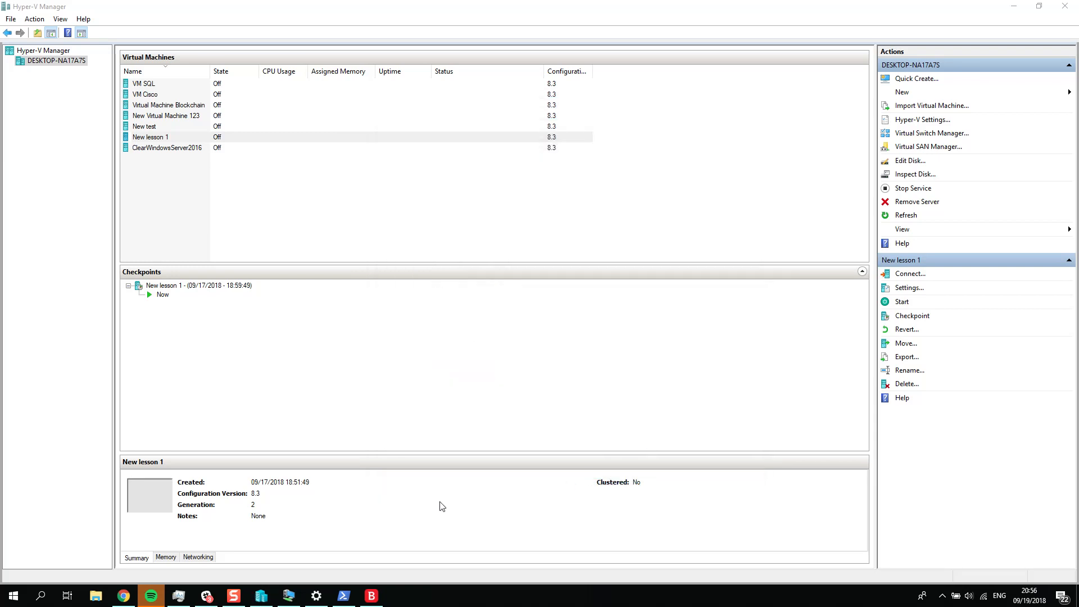
# Step: Connect to New lesson 1, start the virtual machine and reposition its connection window
pyautogui.doubleClick(219, 137)
pyautogui.click(436, 174)
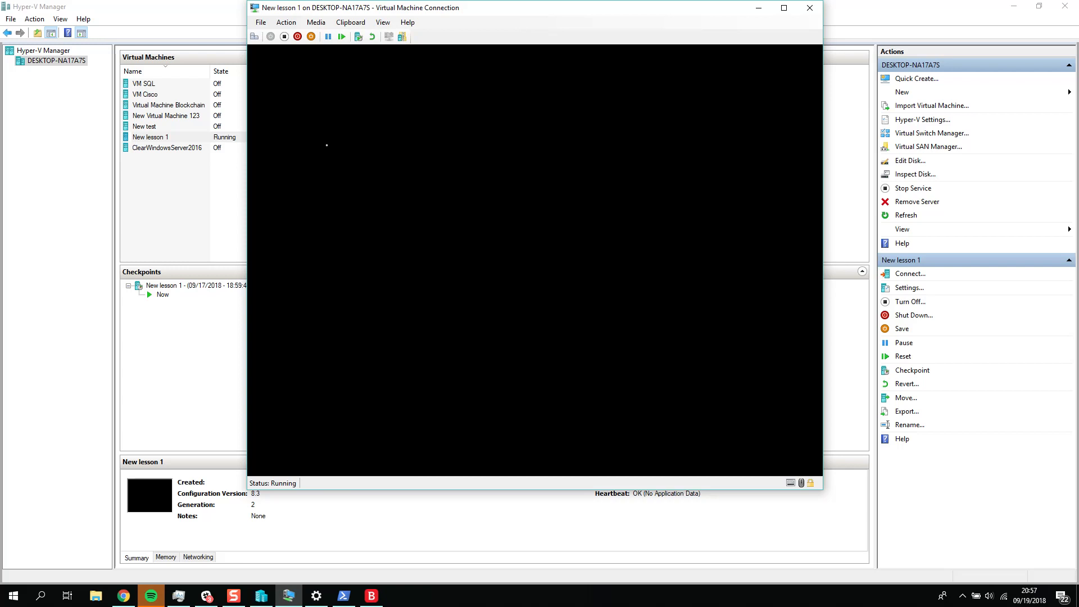
pyautogui.moveTo(538, 12); pyautogui.dragTo(561, 76)
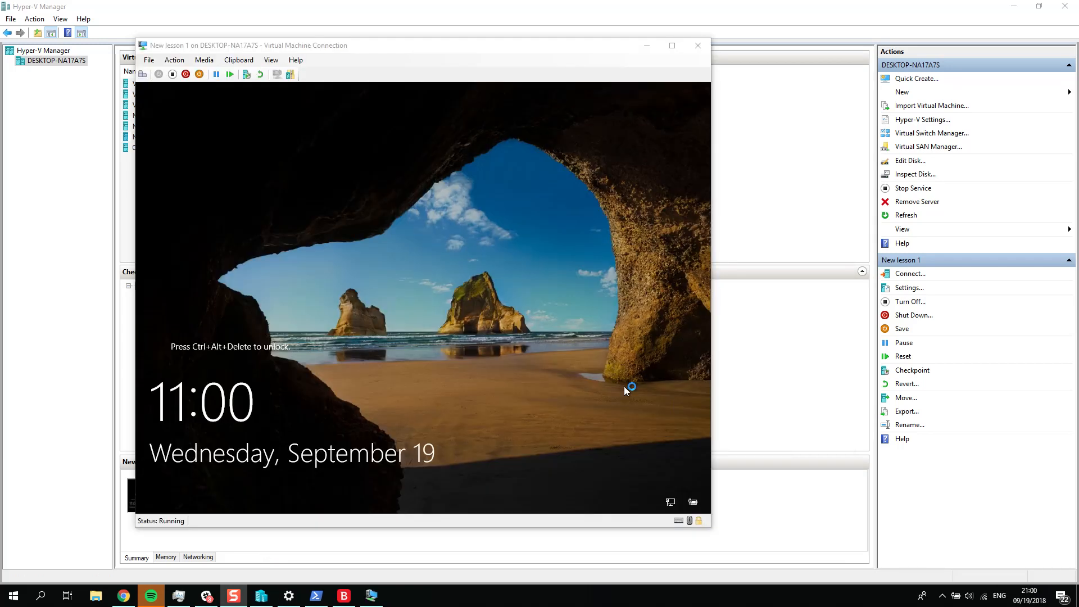
# Step: Unlock the New lesson 1 virtual machine and sign in as Administrator by entering the account password
pyautogui.click(414, 374)
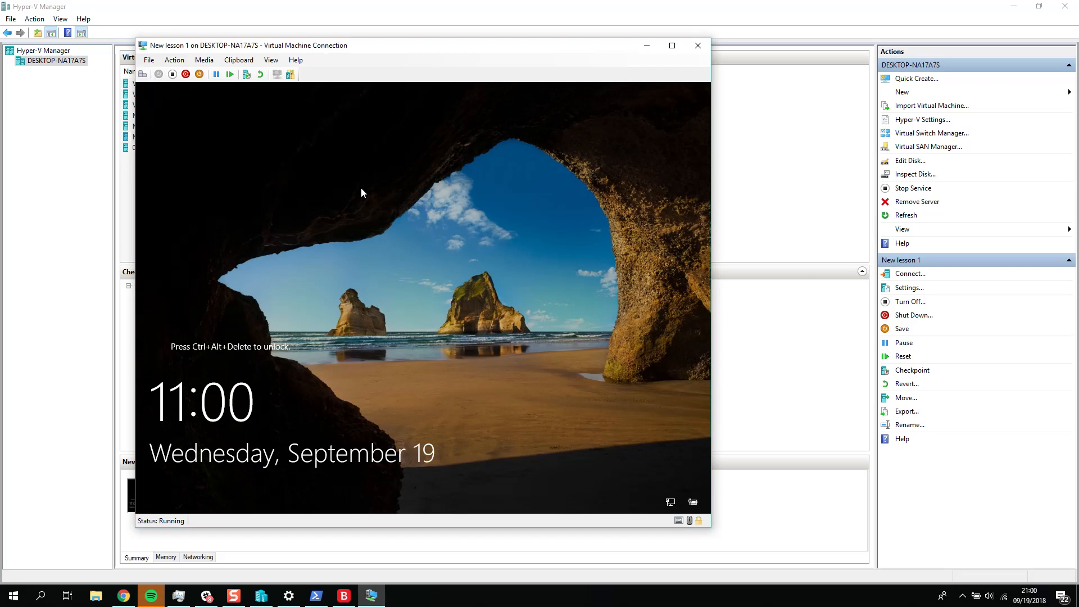
pyautogui.click(143, 76)
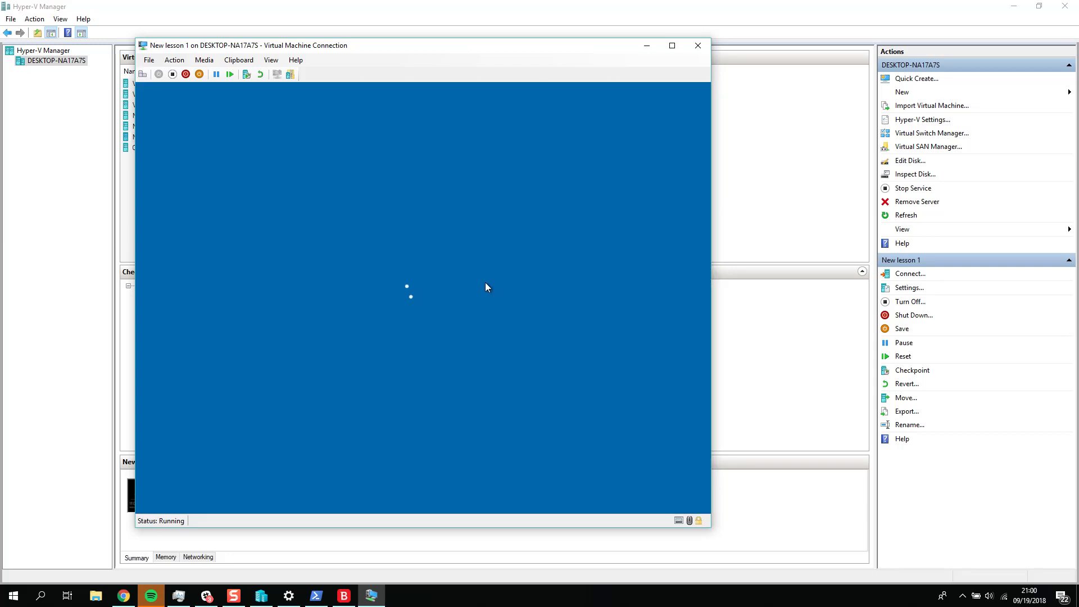
pyautogui.write('P@ssw0rd')
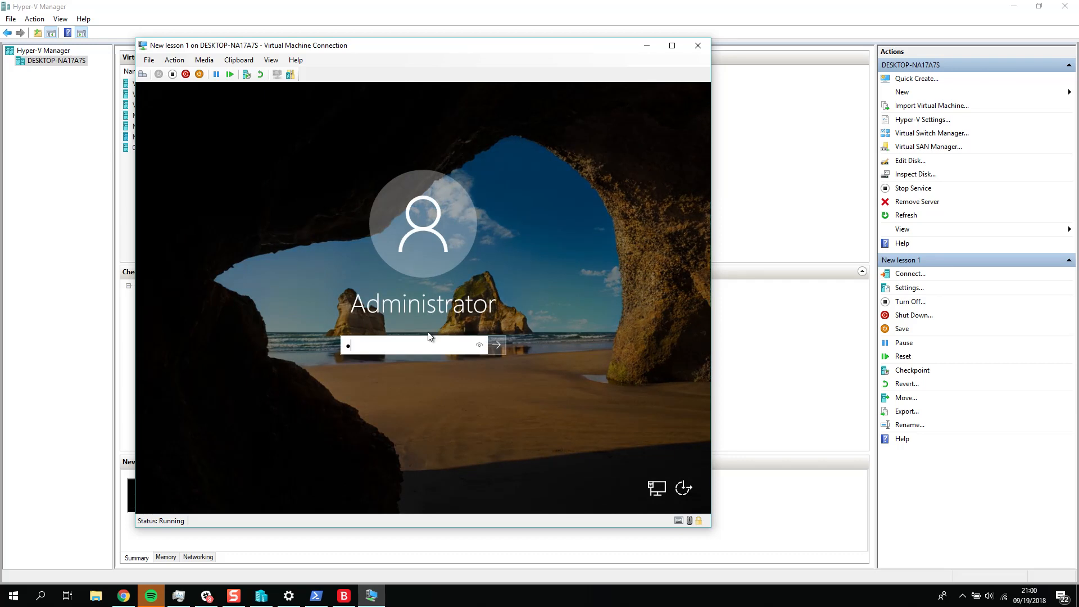
pyautogui.press('Return')
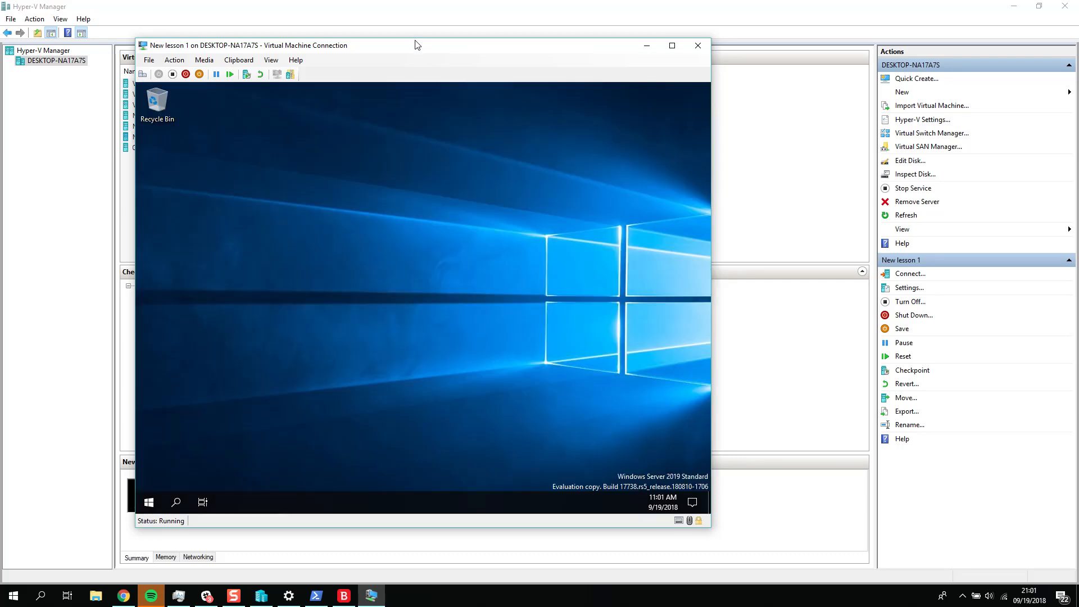
# Step: Reposition the virtual machine connection window, open Task Manager inside New lesson 1 and move the Task Manager window higher
pyautogui.moveTo(416, 44); pyautogui.dragTo(530, 32)
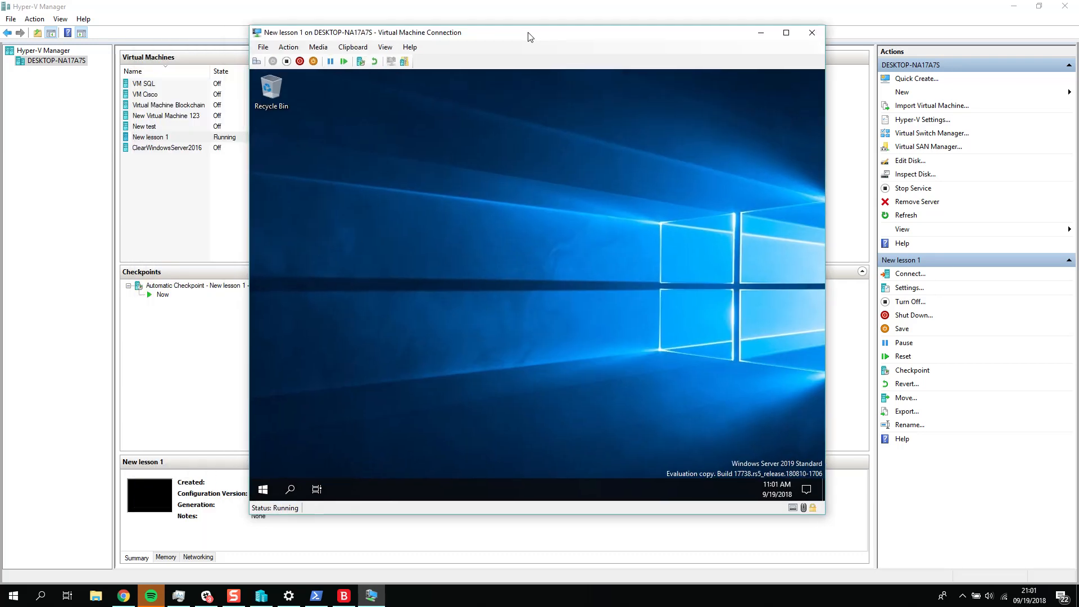
pyautogui.rightClick(431, 488)
pyautogui.click(488, 434)
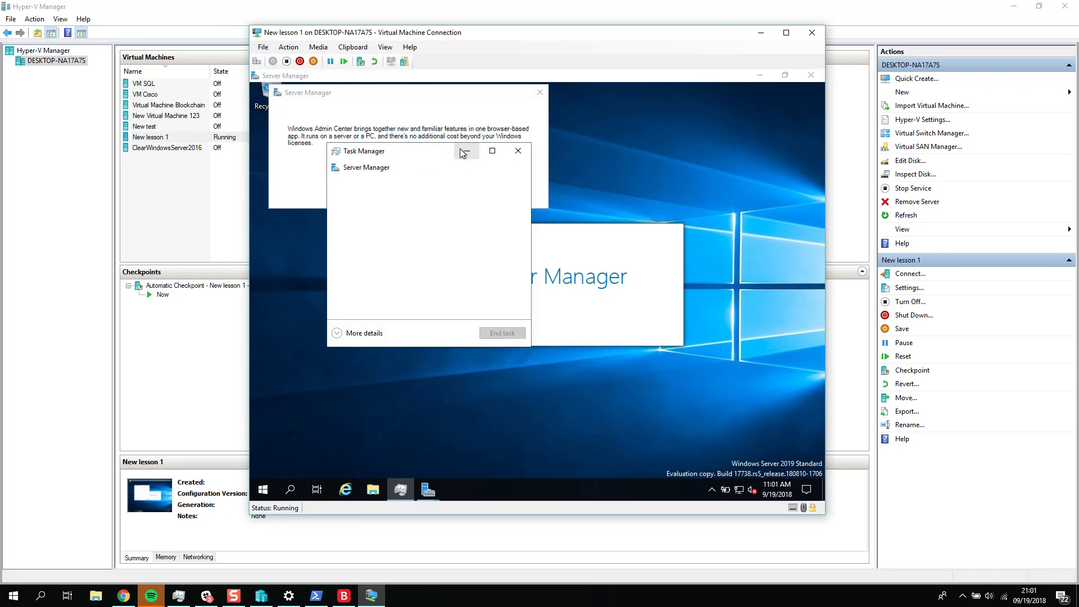
pyautogui.moveTo(444, 152); pyautogui.dragTo(443, 94)
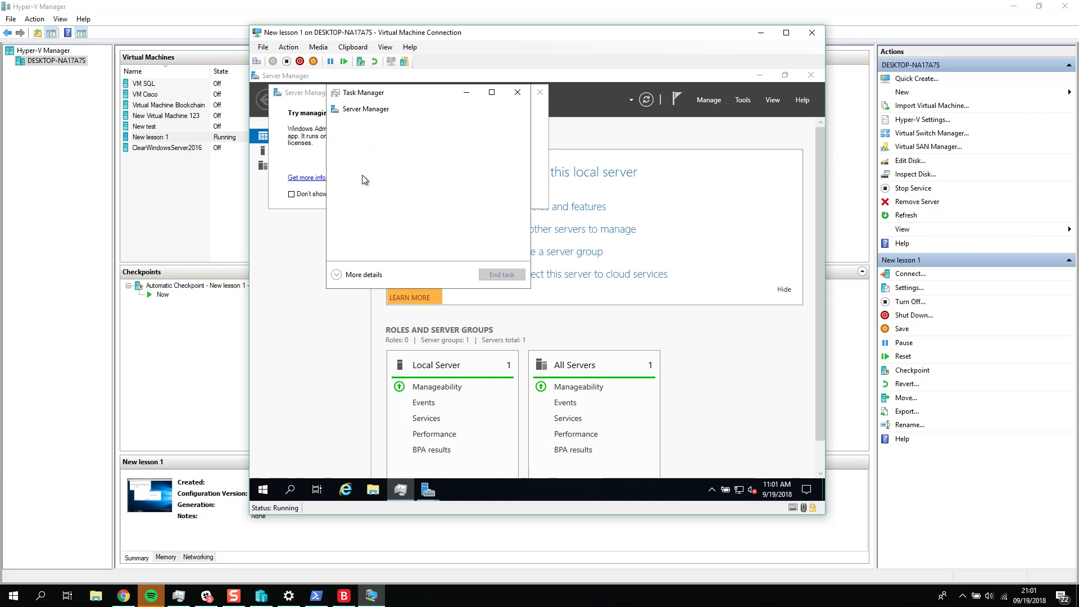
# Step: Expand Task Manager to its detailed view and check the virtual machine's CPU and memory performance
pyautogui.click(364, 274)
pyautogui.click(379, 126)
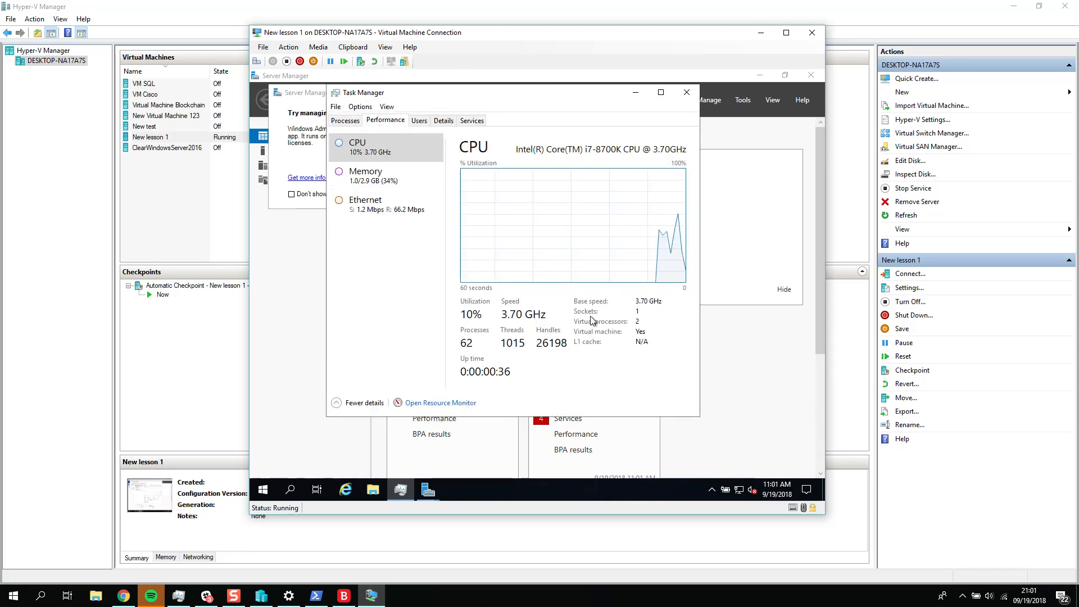
pyautogui.click(376, 186)
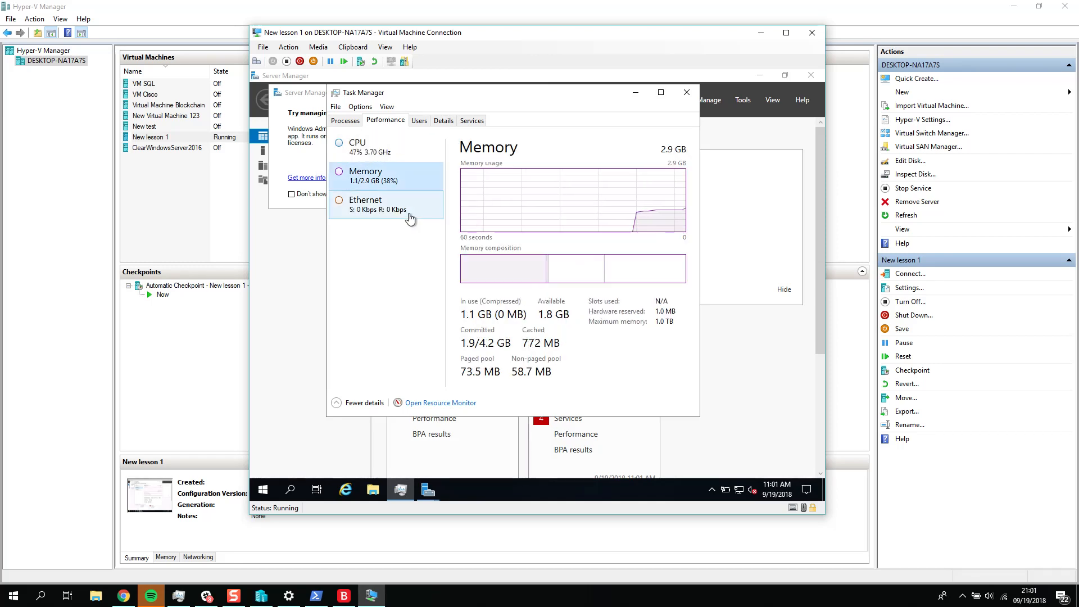
# Step: Run dxdiag inside New lesson 1, accept the driver signature check and examine the display device's memory information
pyautogui.click(263, 490)
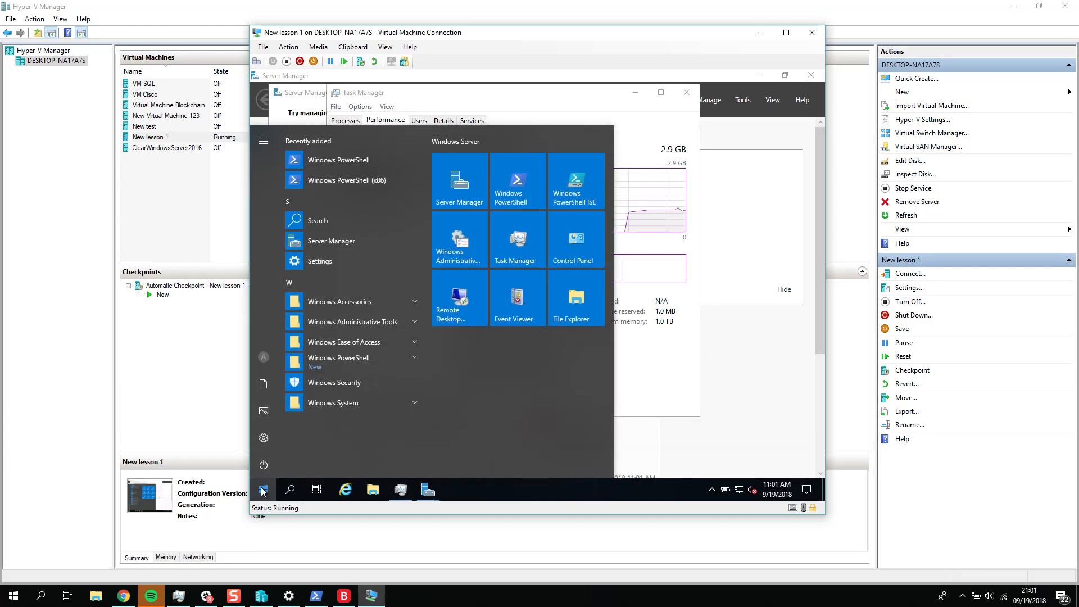
pyautogui.write('dxdia')
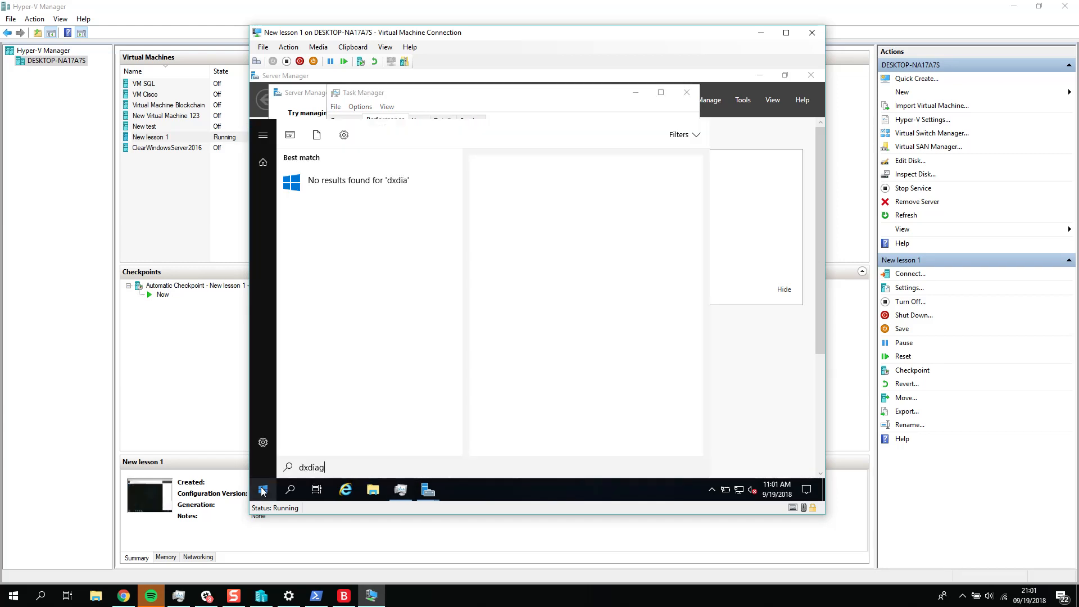
pyautogui.write('g')
pyautogui.press('Return')
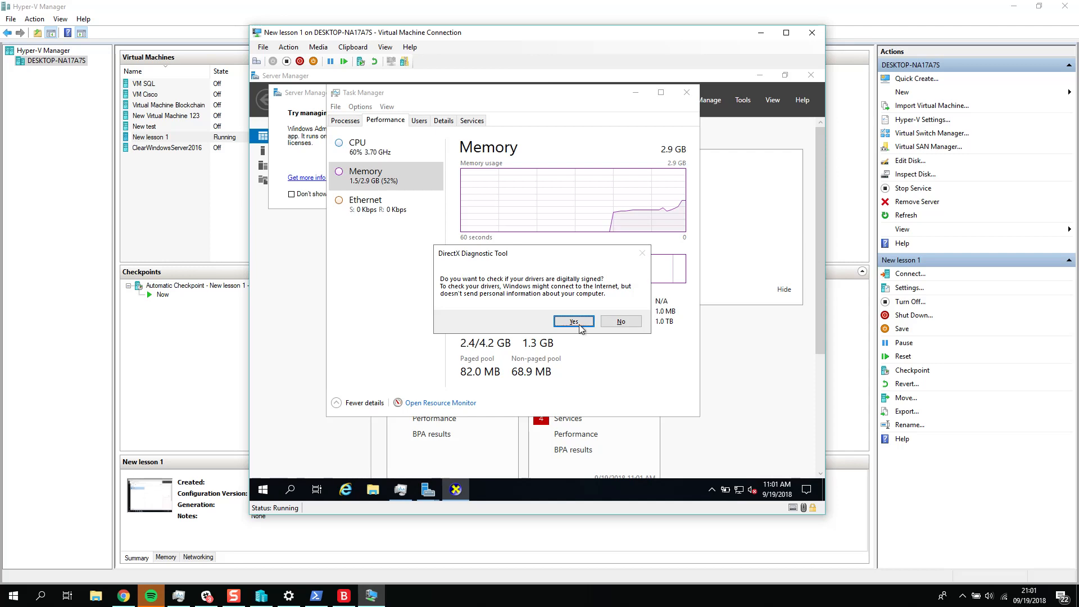
pyautogui.click(574, 322)
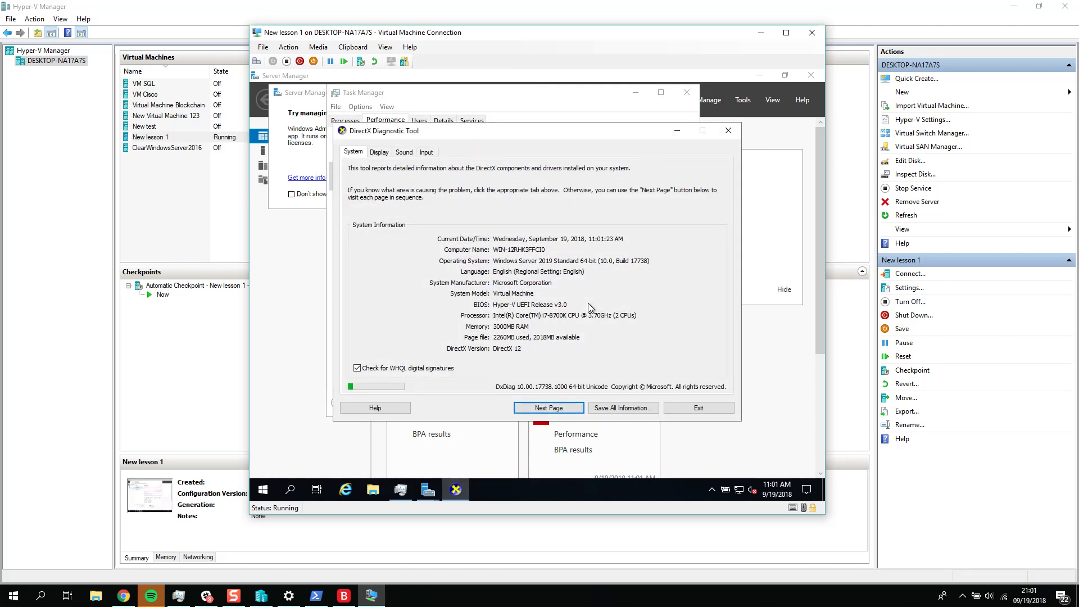
pyautogui.click(380, 152)
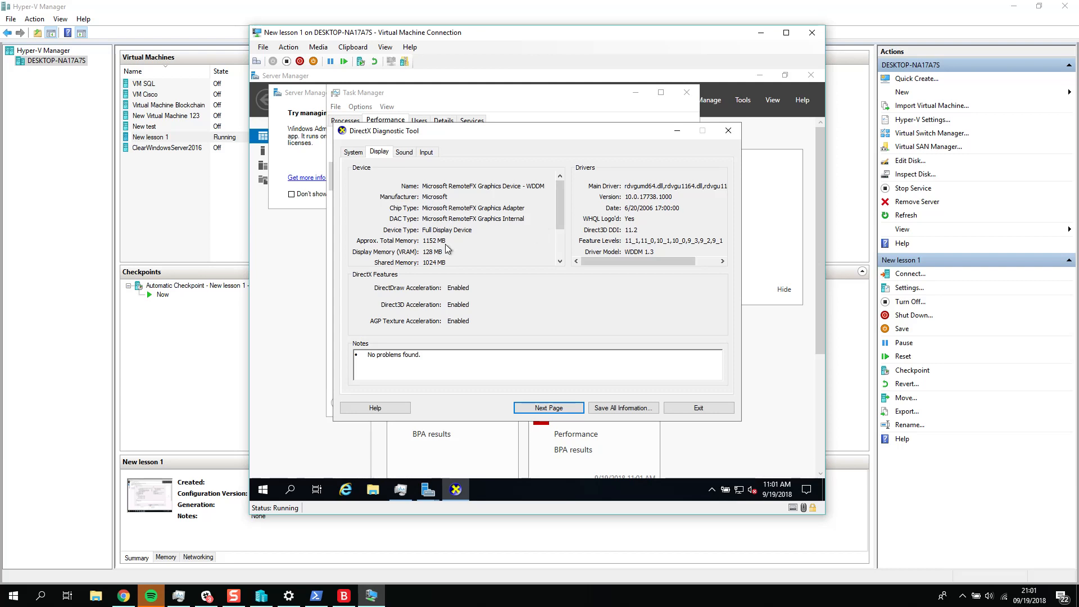
# Step: Close the DirectX Diagnostic Tool, Task Manager and the Windows Admin Center message in the virtual machine
pyautogui.click(727, 136)
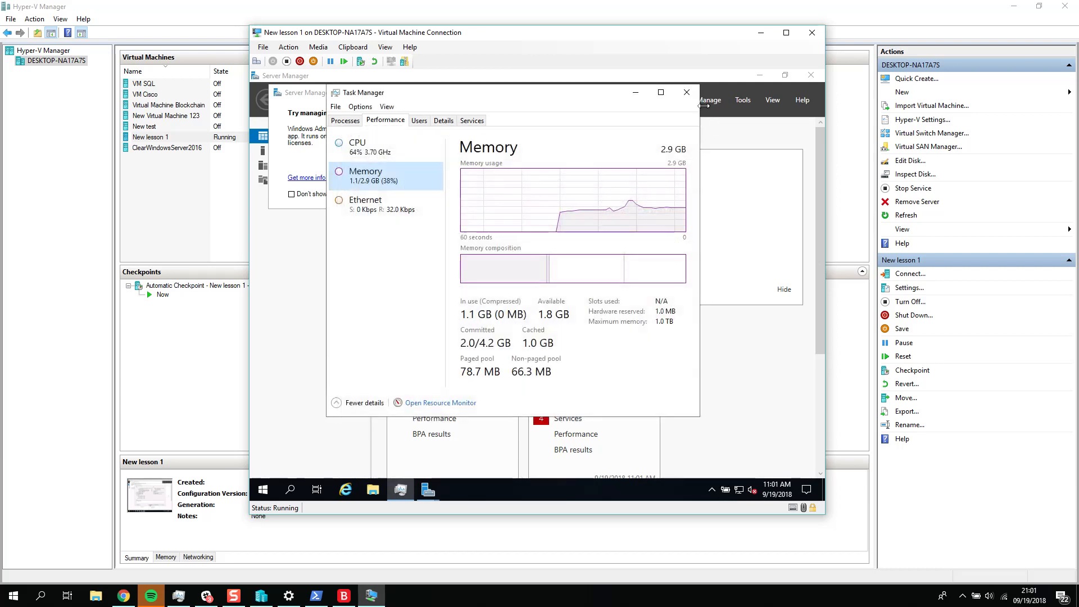
pyautogui.click(687, 92)
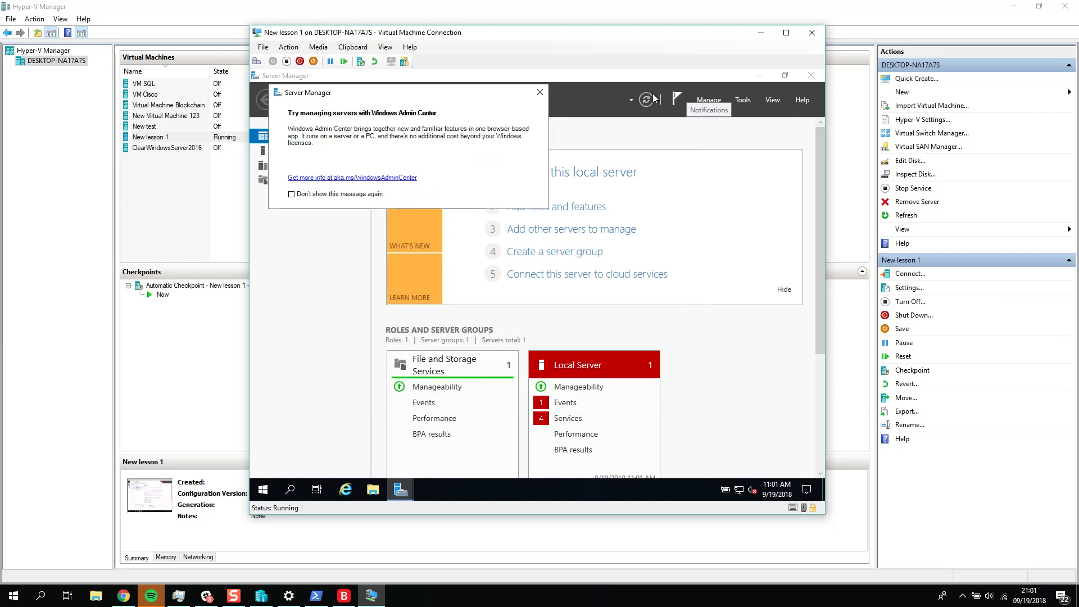
pyautogui.click(539, 92)
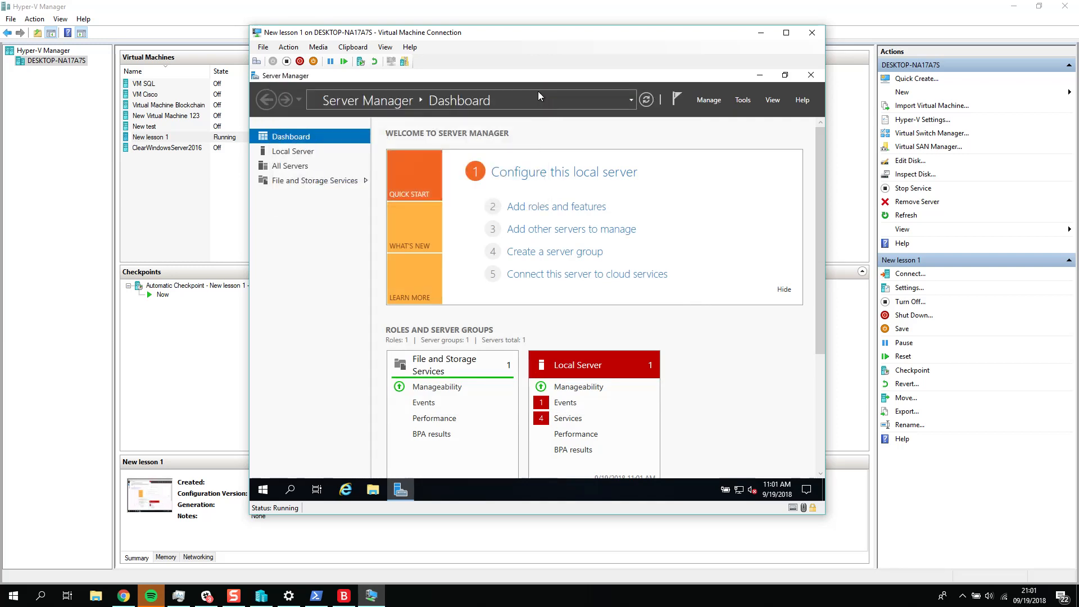